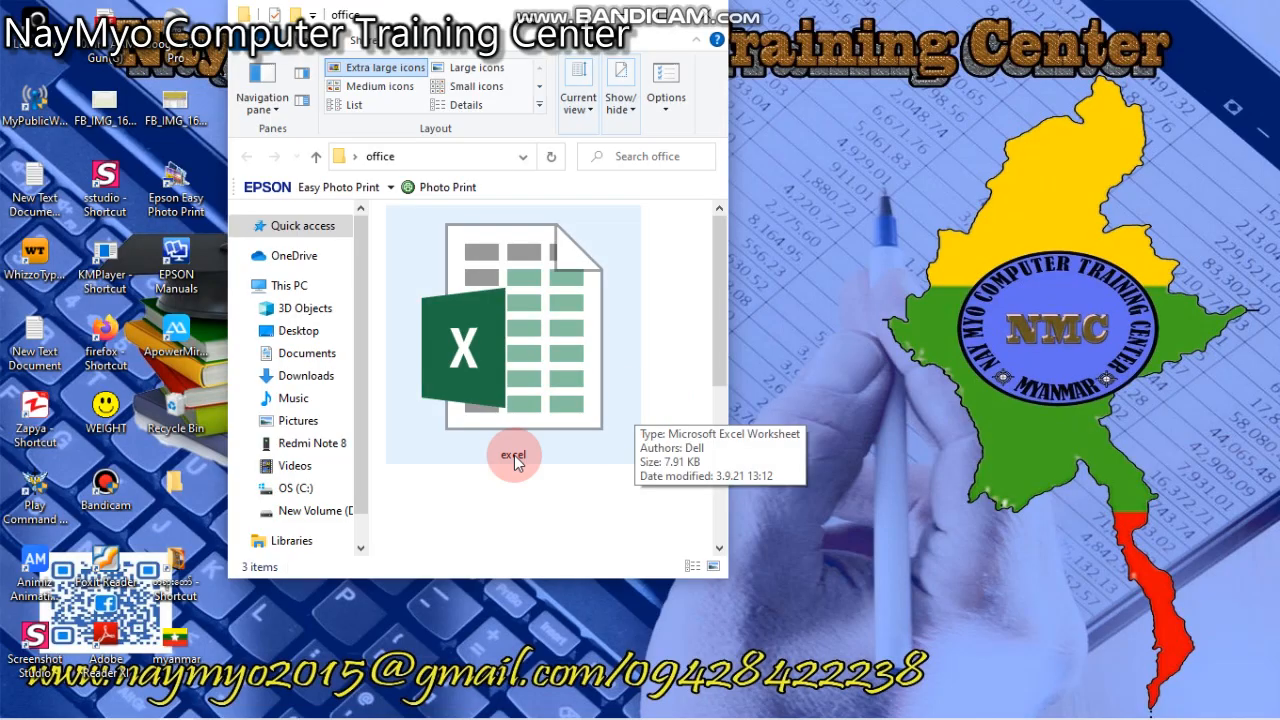
- Open the Excel worksheet named excel from the office folder
{"action": "left_click", "coordinate": [571, 362]}
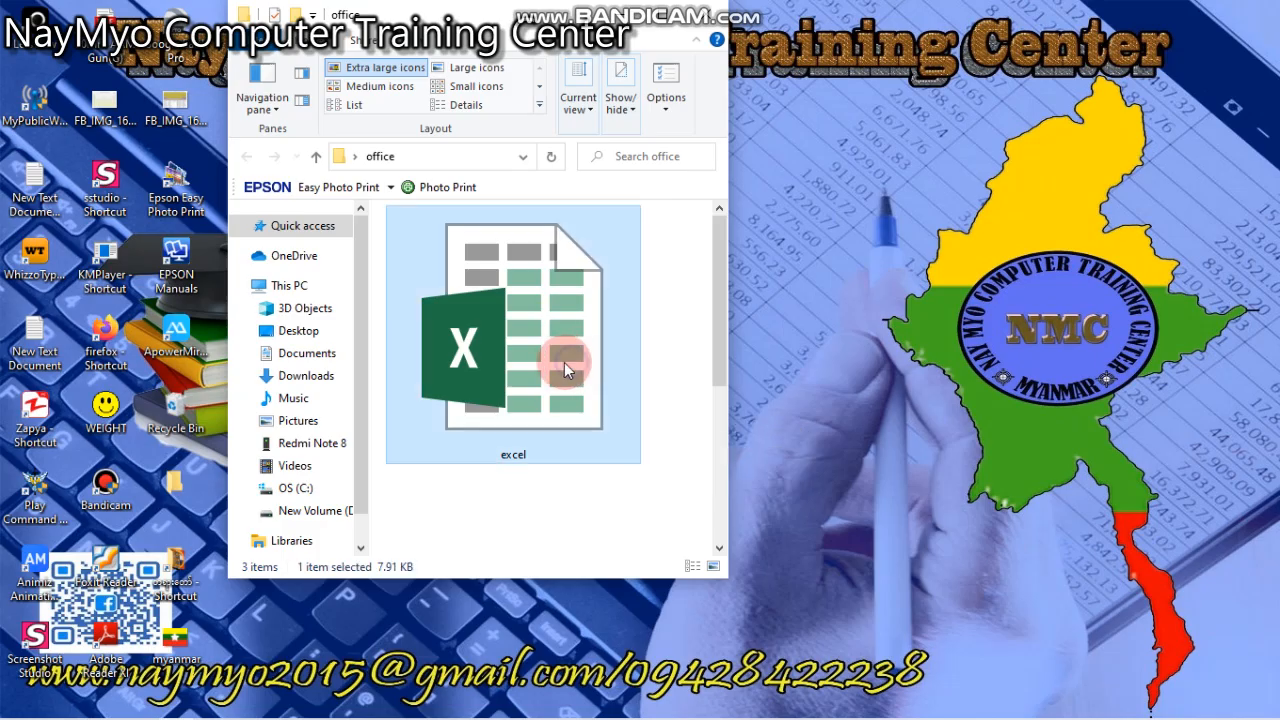
{"action": "right_click", "coordinate": [562, 300]}
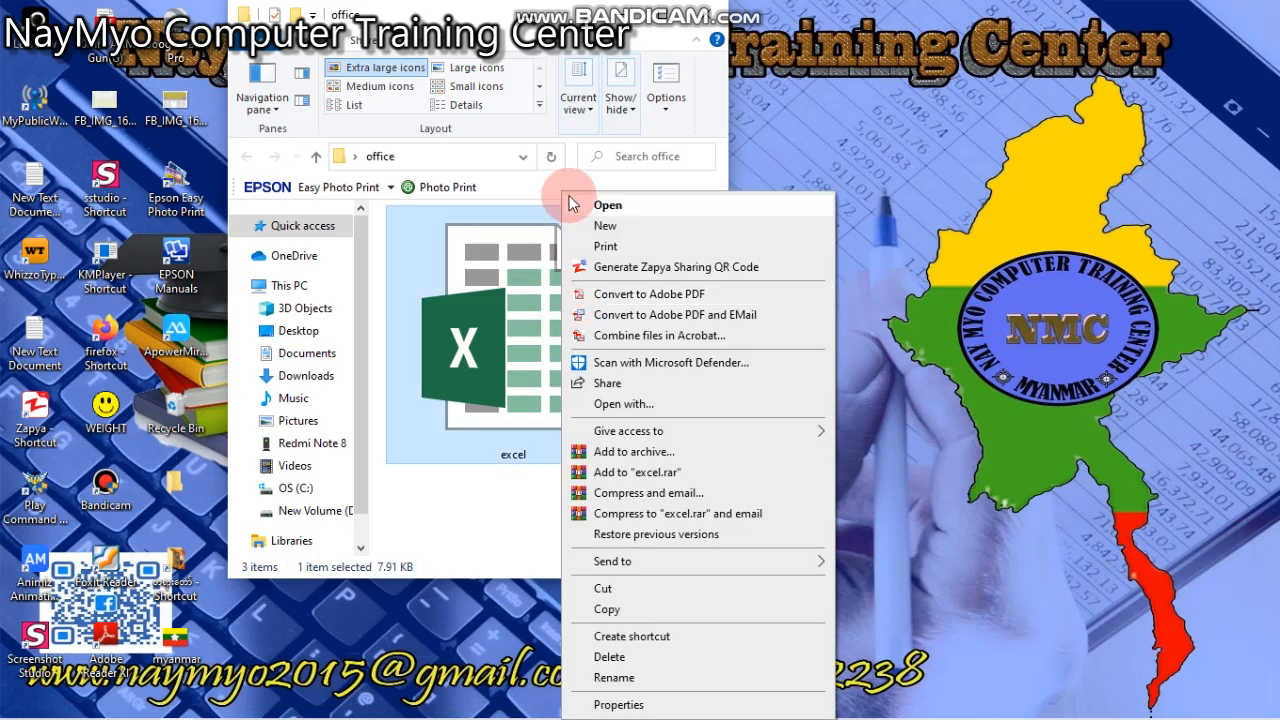
{"action": "left_click", "coordinate": [611, 205]}
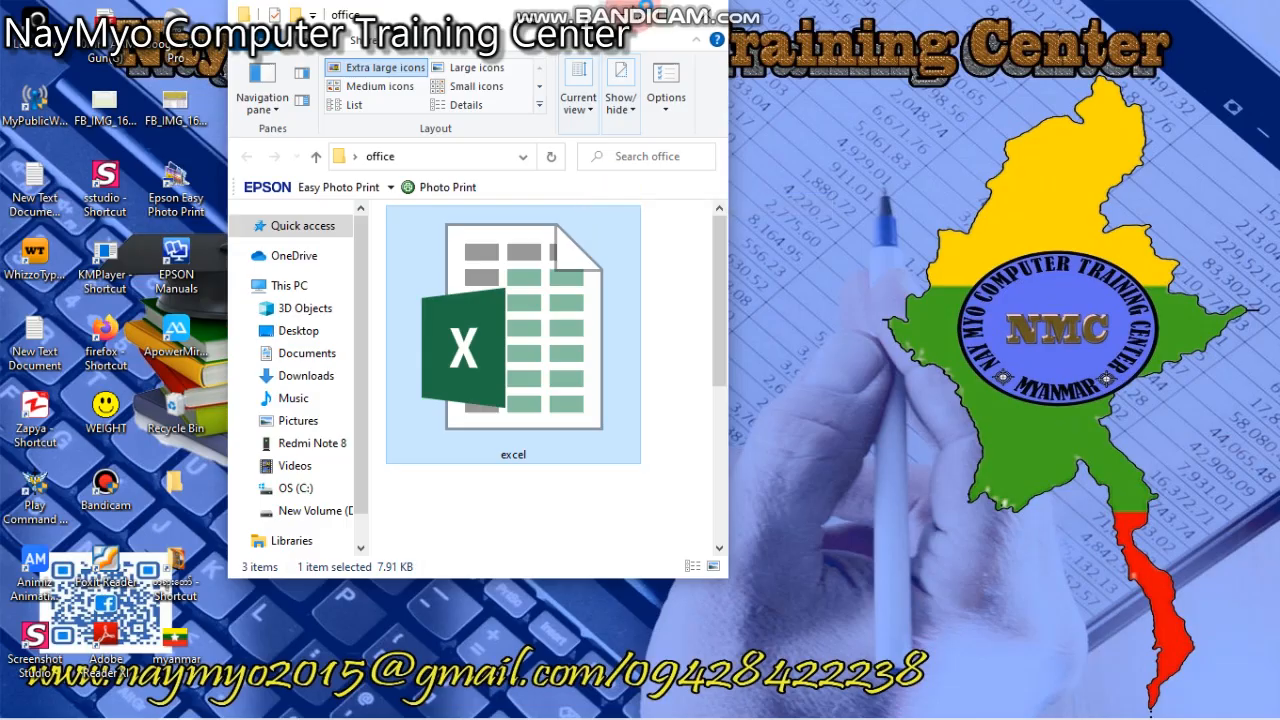
{"action": "left_click", "coordinate": [626, 7]}
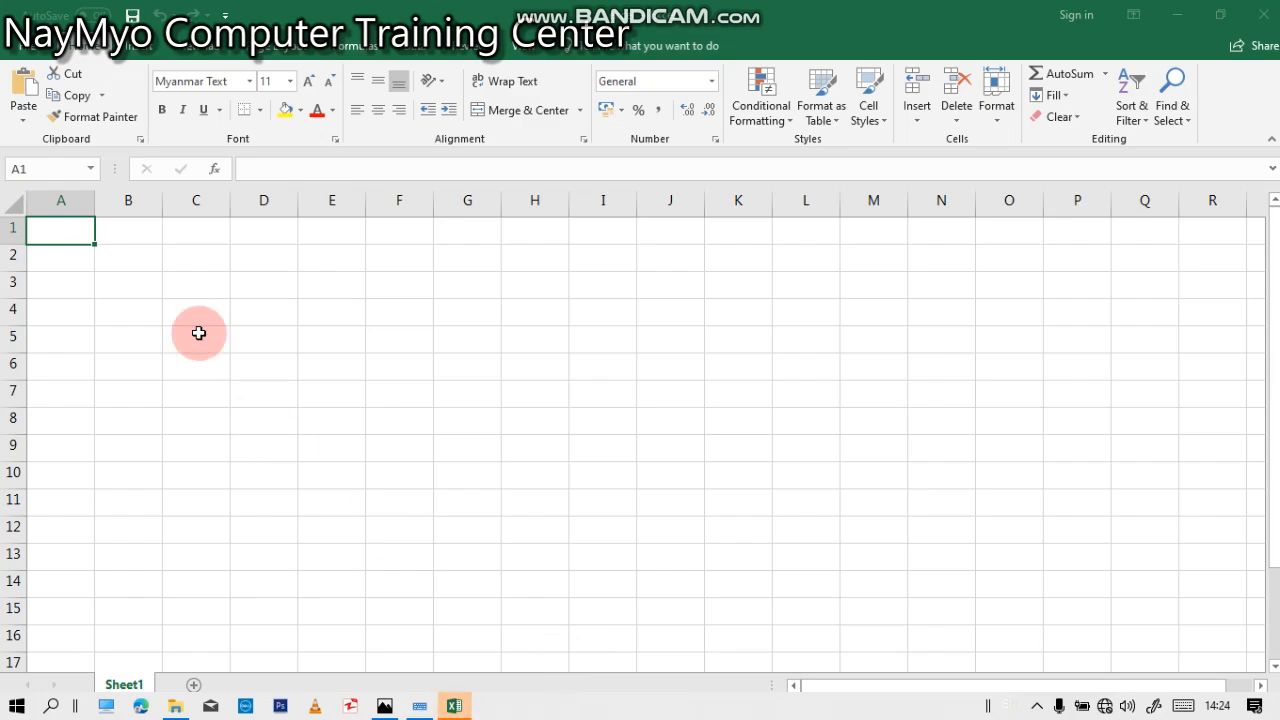
{"action": "left_click_drag", "start_coordinate": [186, 317], "coordinate": [180, 341]}
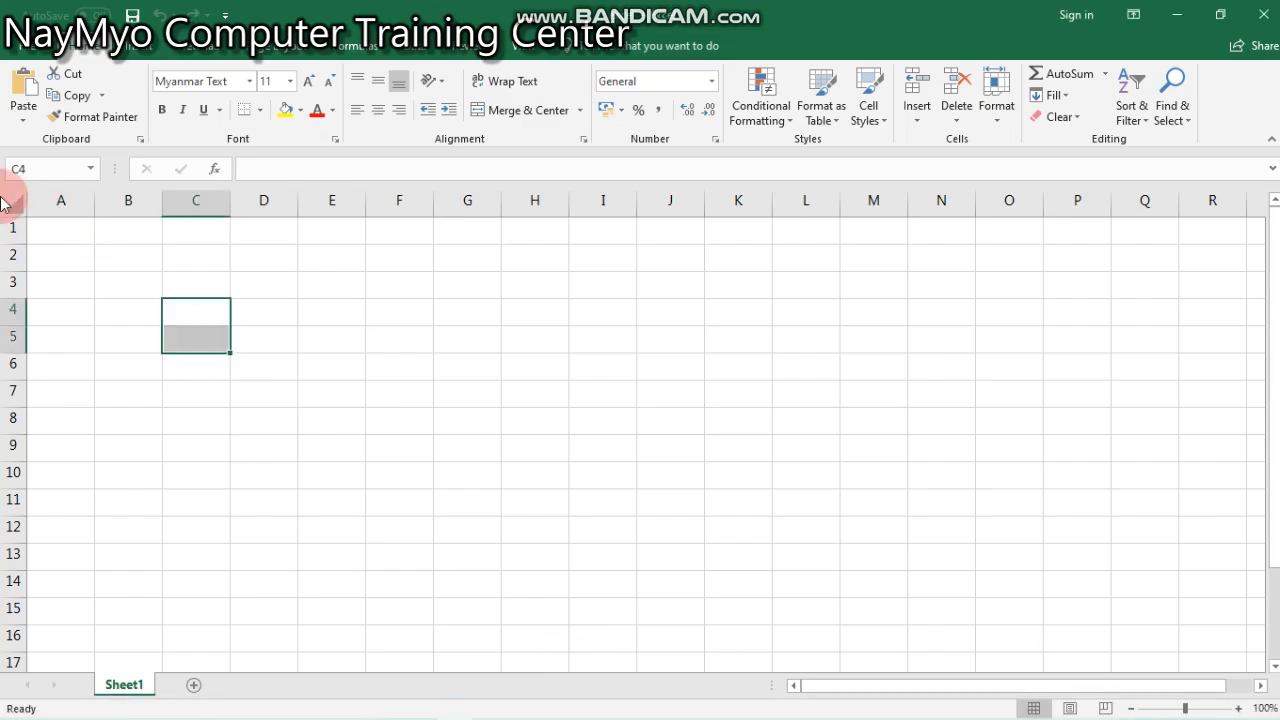
{"action": "left_click", "coordinate": [90, 253]}
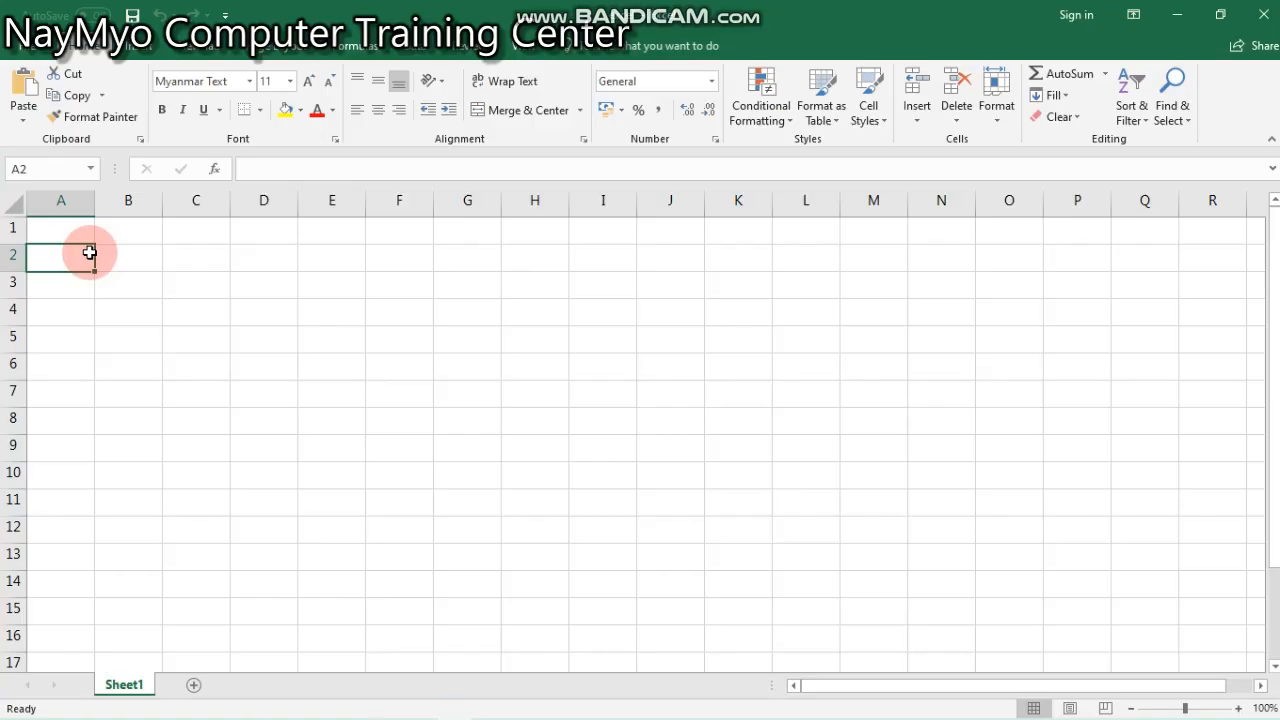
- Create a new blank workbook
{"action": "left_click", "coordinate": [38, 50]}
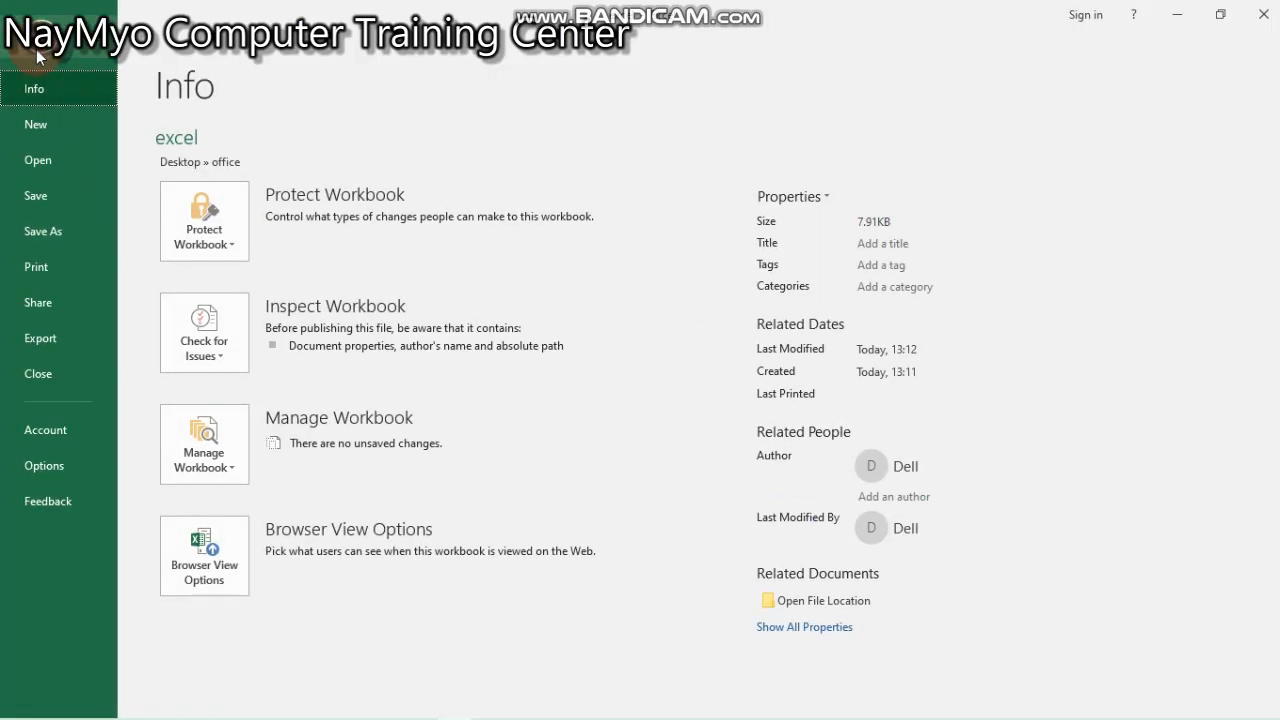
{"action": "left_click", "coordinate": [63, 123]}
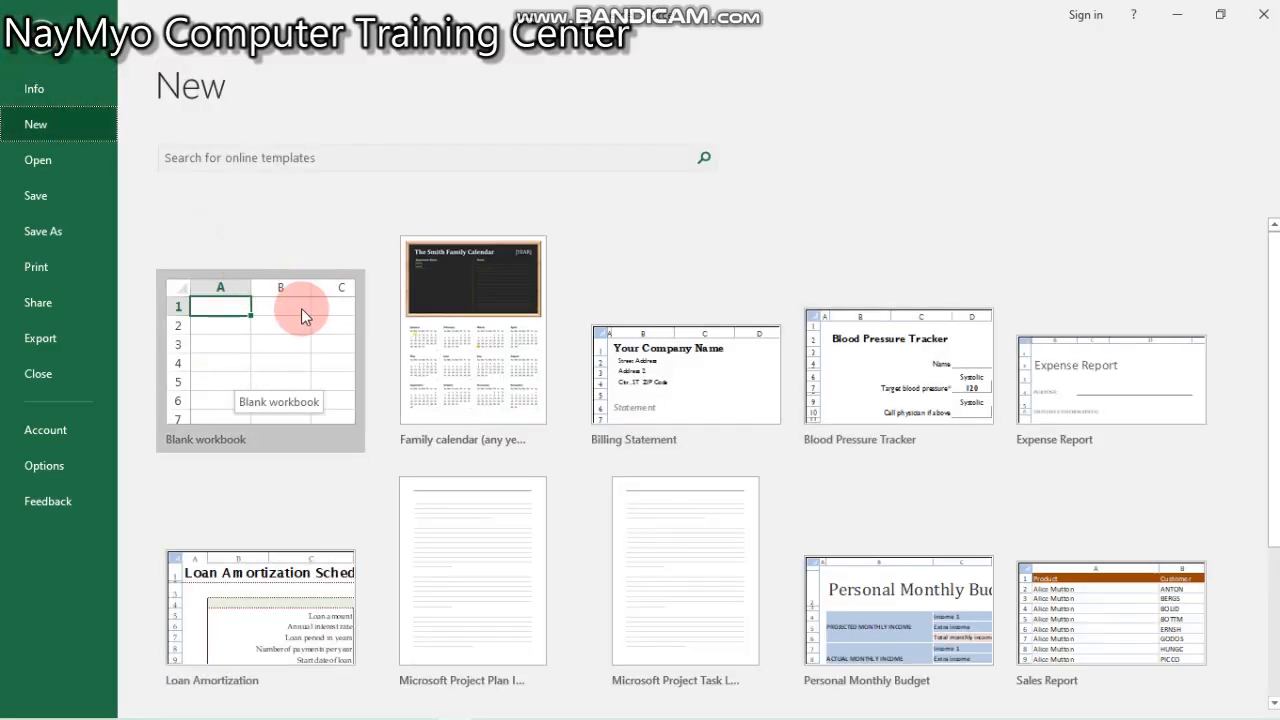
{"action": "left_click", "coordinate": [289, 345]}
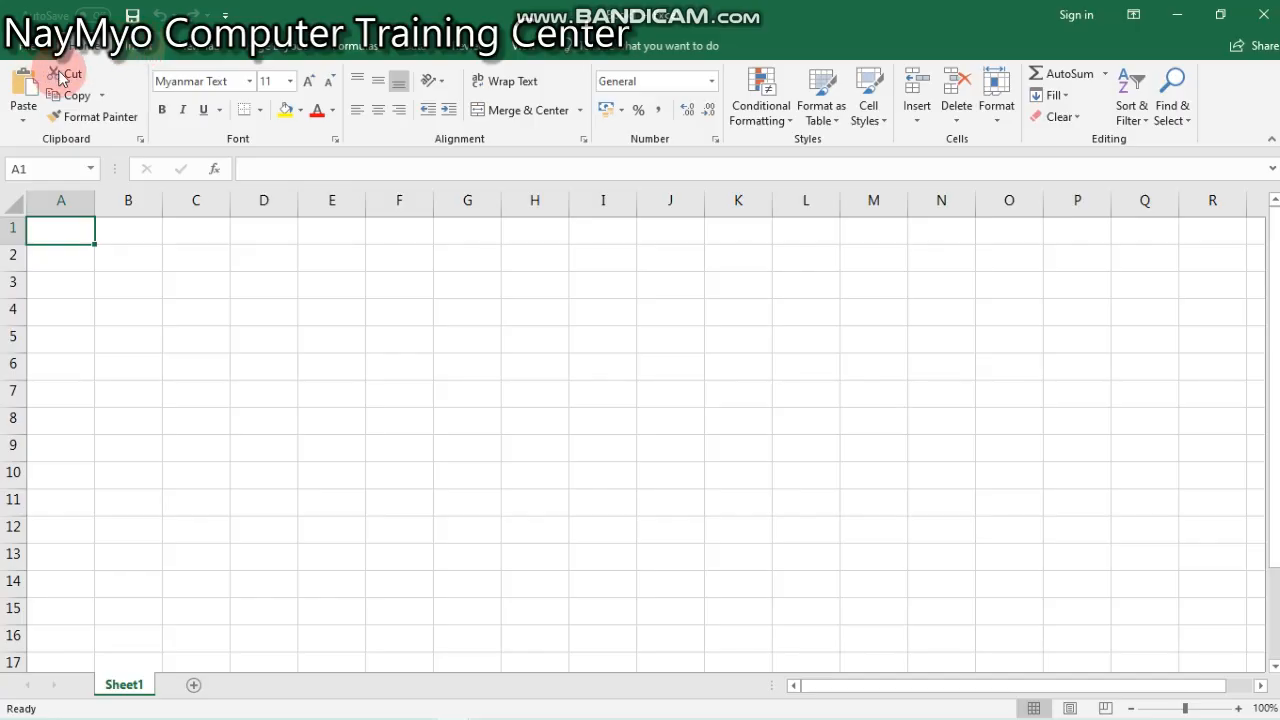
{"action": "left_click", "coordinate": [145, 48]}
{"action": "right_click", "coordinate": [150, 48]}
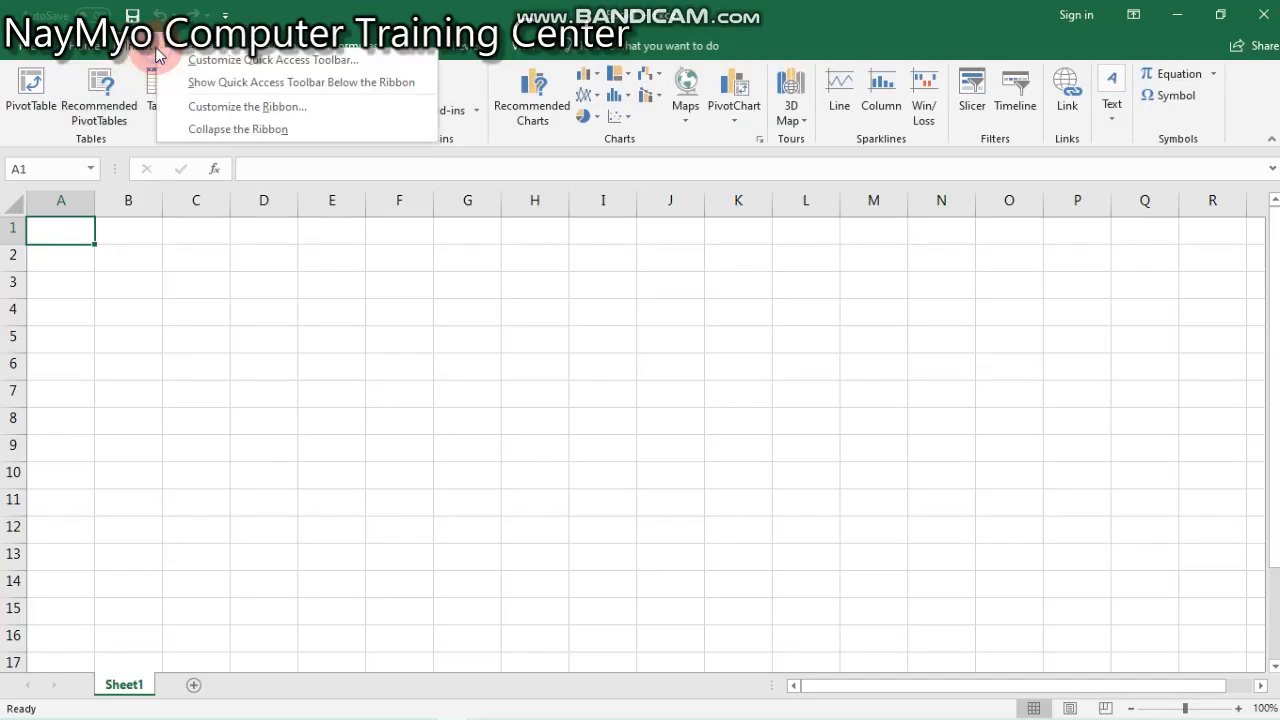
{"action": "left_click", "coordinate": [106, 48]}
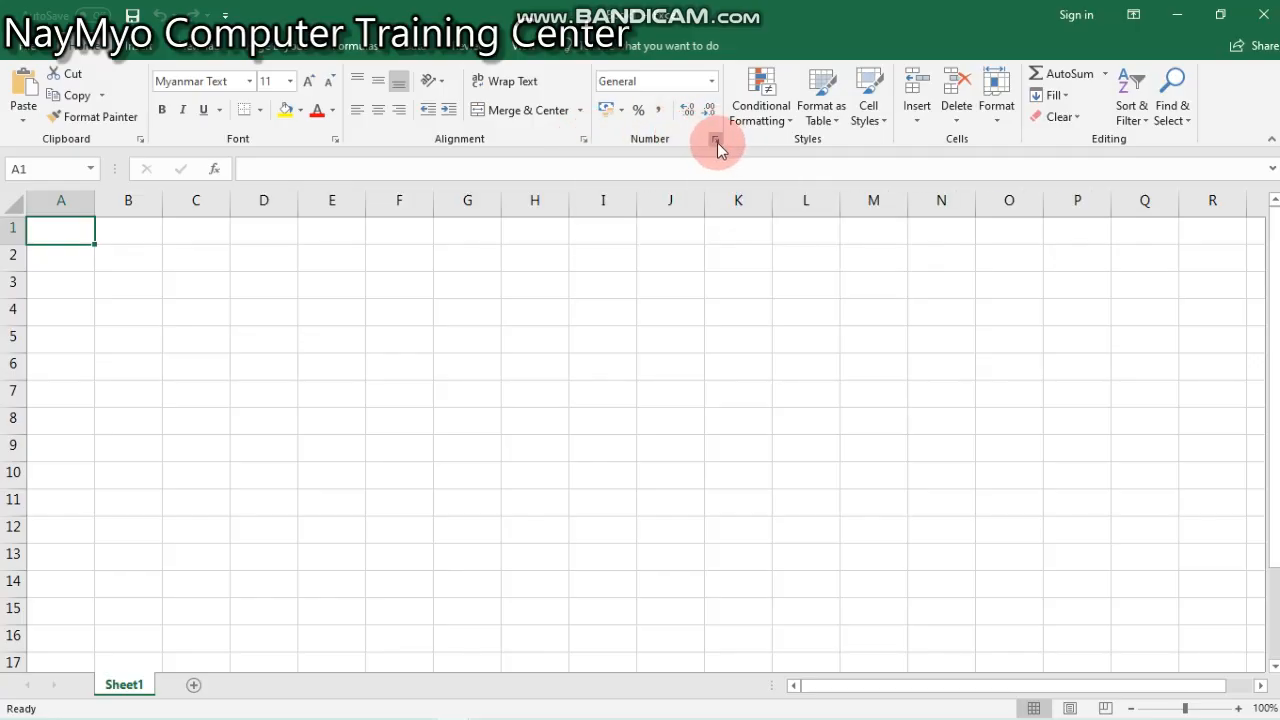
{"action": "left_click", "coordinate": [100, 287]}
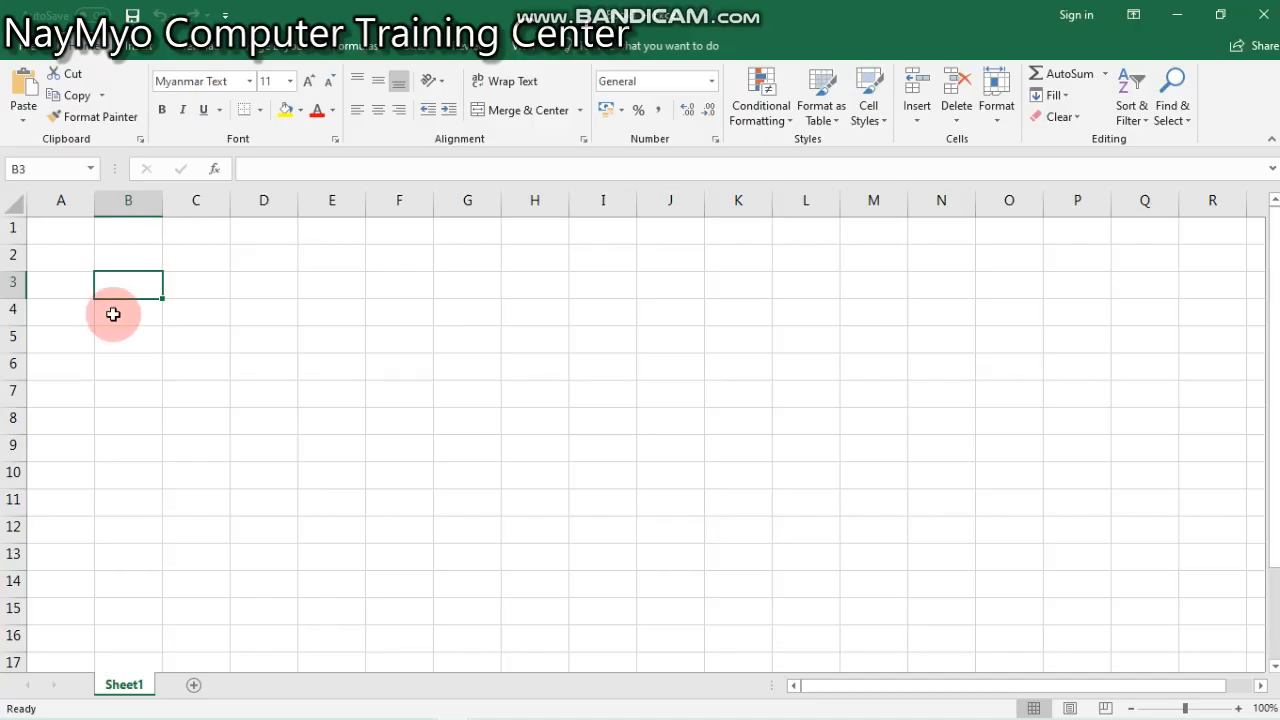
{"action": "left_click", "coordinate": [186, 283]}
{"action": "left_click", "coordinate": [124, 290]}
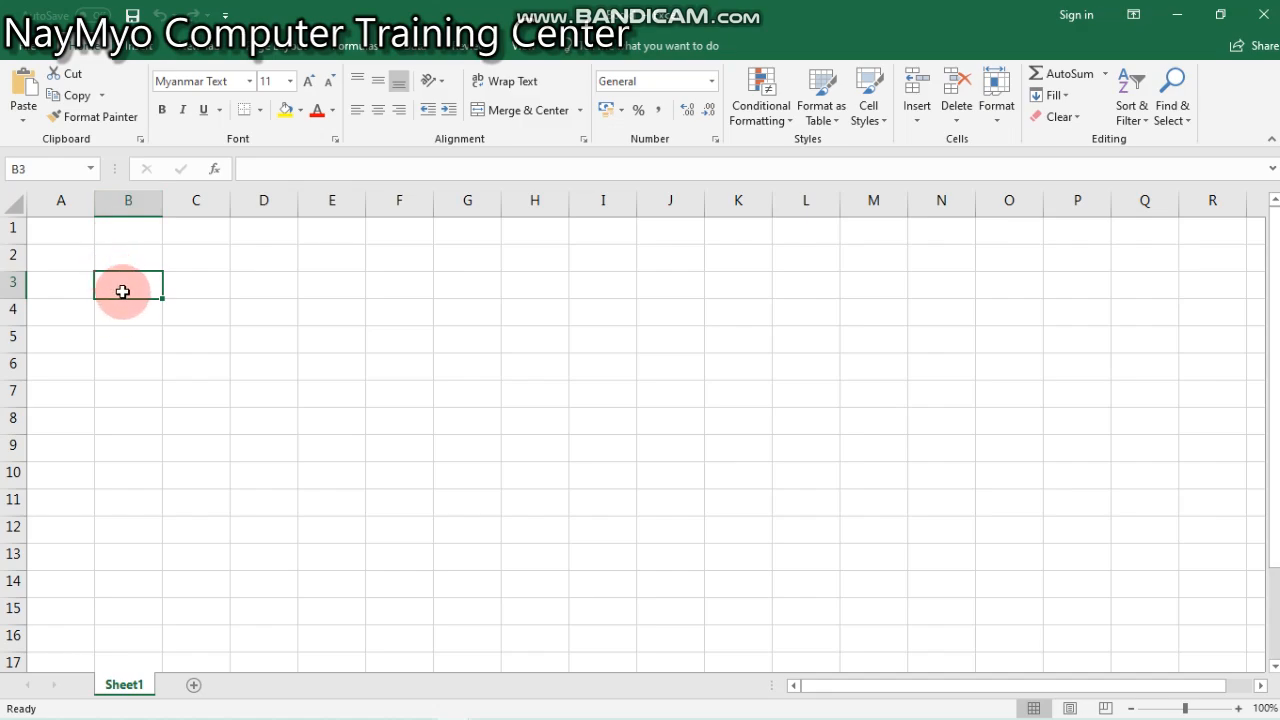
{"action": "left_click", "coordinate": [108, 252]}
{"action": "left_click", "coordinate": [107, 291]}
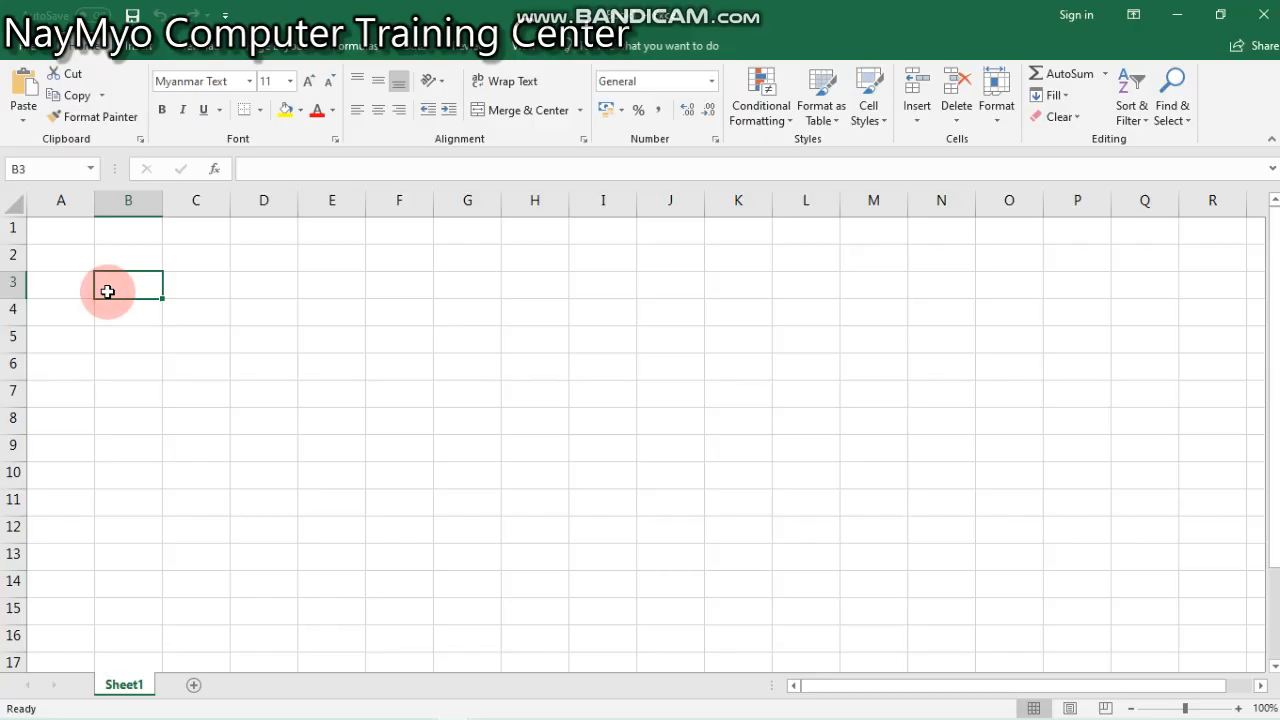
- Enter the cell's own address, B3, as text in cell B3
{"action": "double_click", "coordinate": [107, 291]}
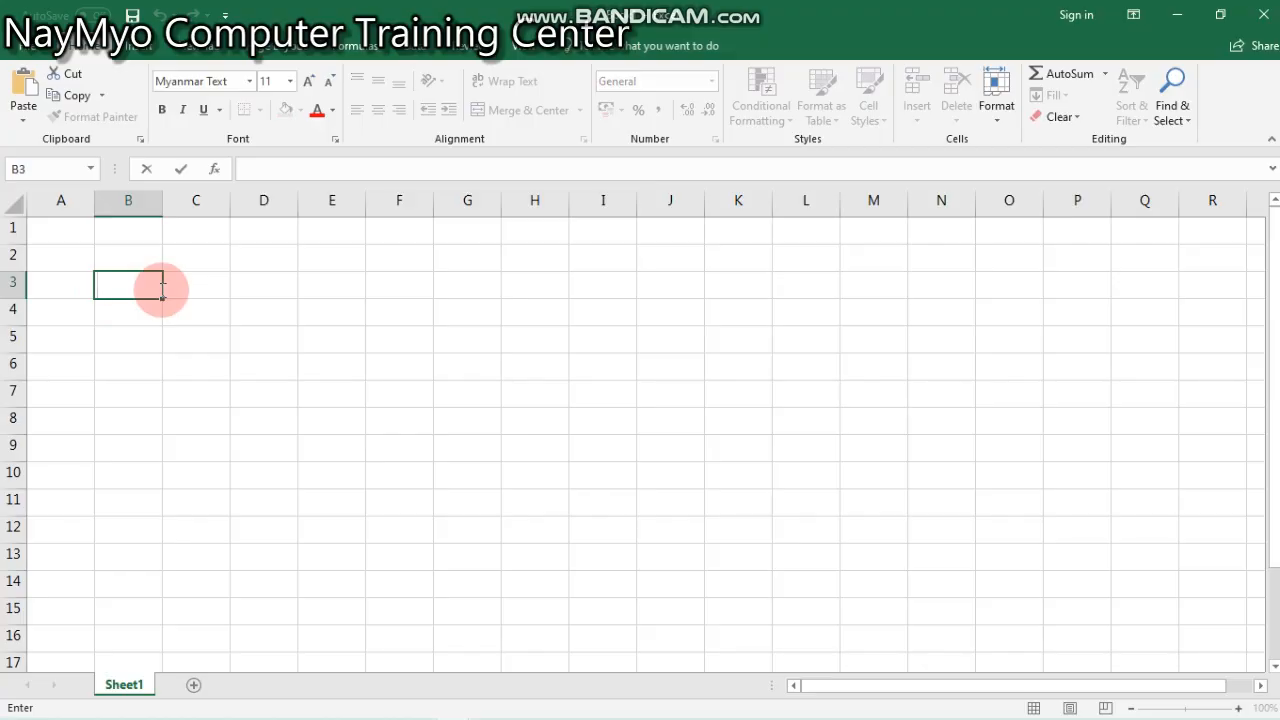
{"action": "type", "text": "bb3"}
{"action": "key", "text": "BackSpace"}
{"action": "key", "text": "BackSpace"}
{"action": "type", "text": "B3"}
{"action": "left_click", "coordinate": [265, 362]}
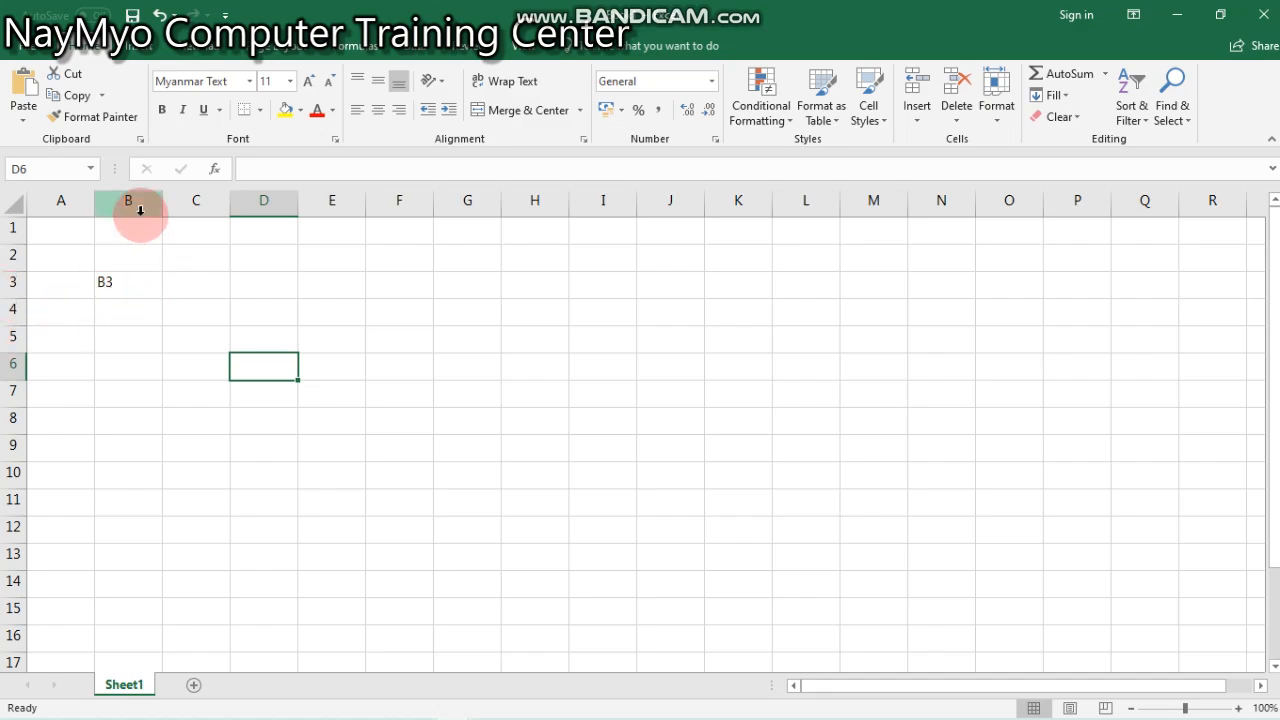
- Label cells C3 and D3 with their own addresses, C3 and D3
{"action": "left_click", "coordinate": [229, 276]}
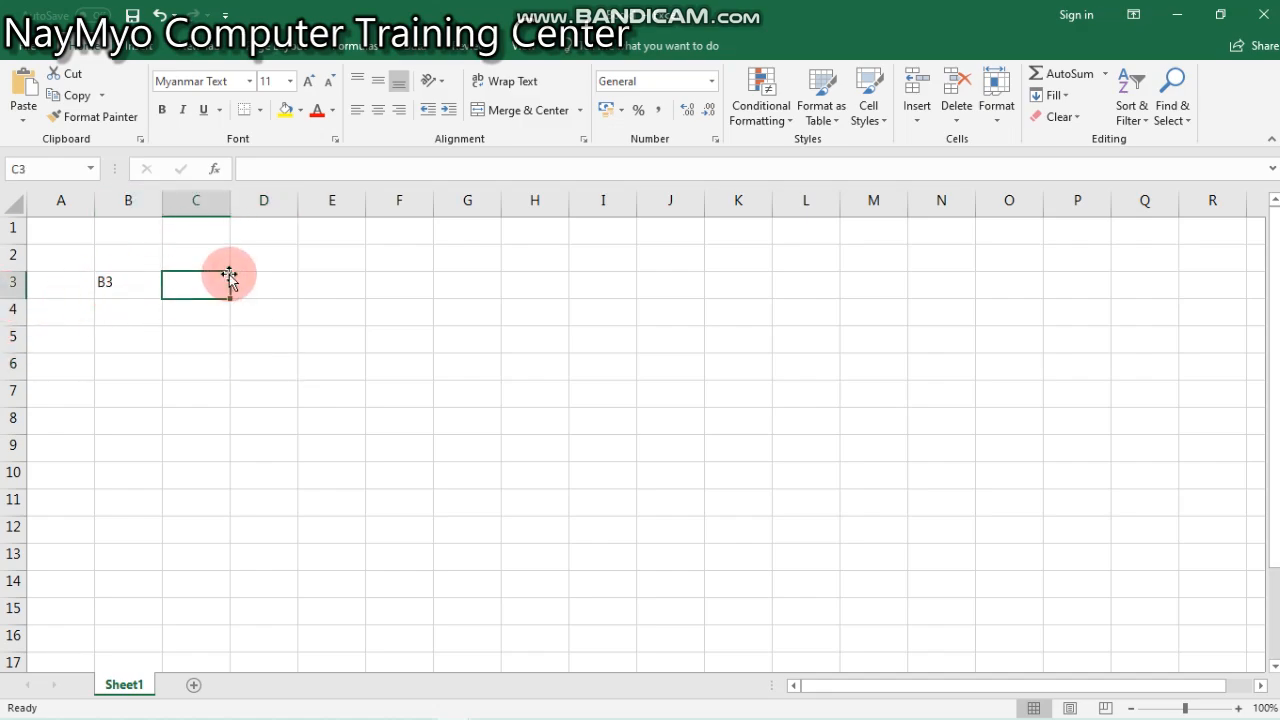
{"action": "type", "text": "C3"}
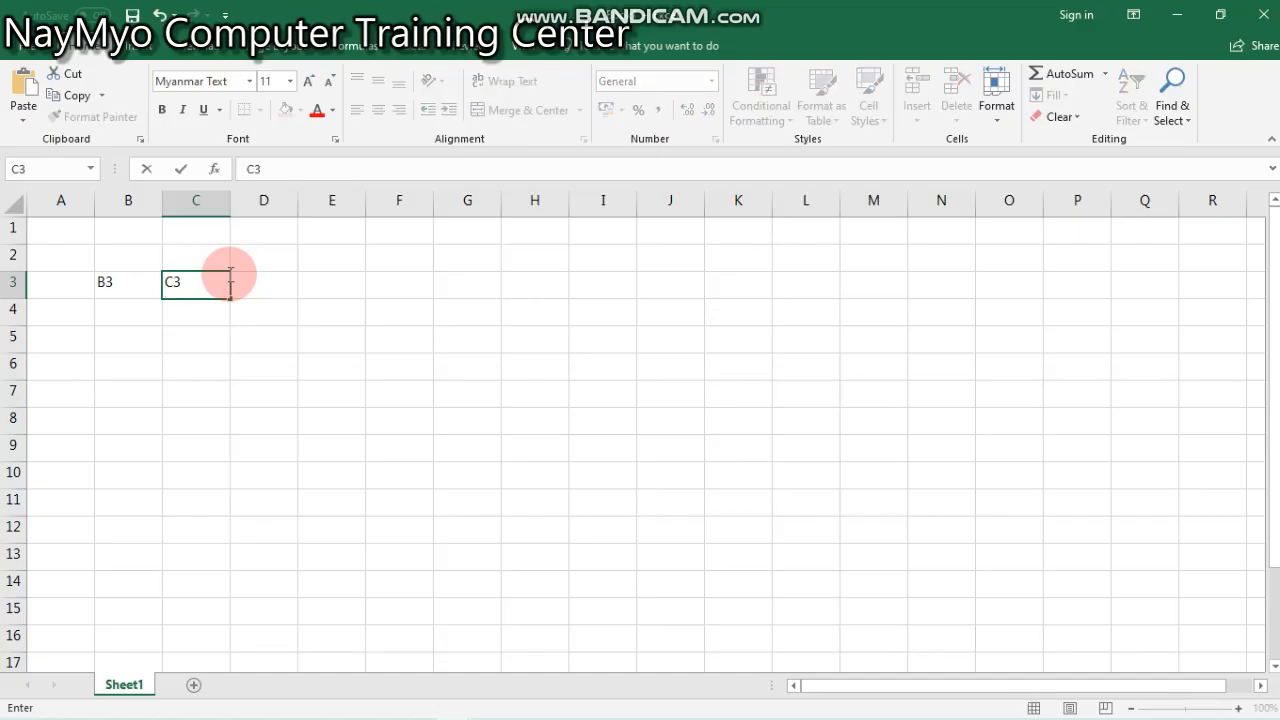
{"action": "key", "text": "Tab"}
{"action": "type", "text": "D3"}
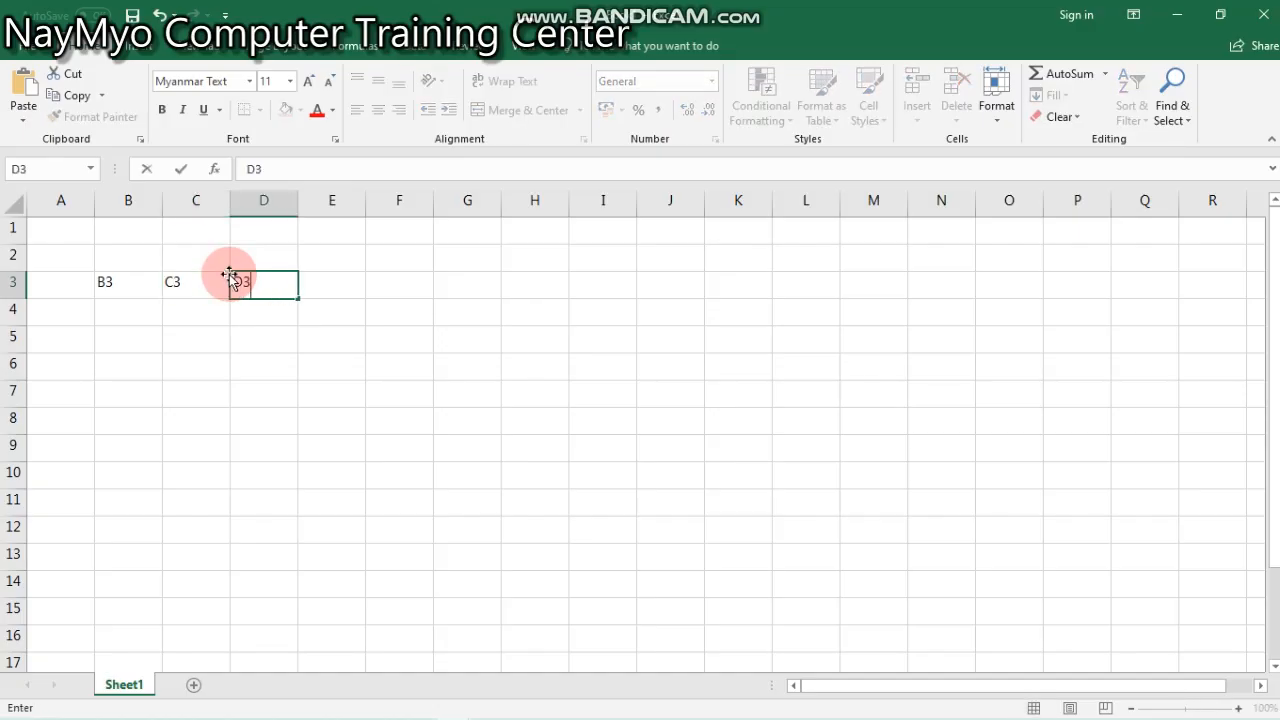
{"action": "key", "text": "Tab"}
- Fill row 4 with the address labels B4, C4 and D4 in columns B to D
{"action": "left_click", "coordinate": [134, 304]}
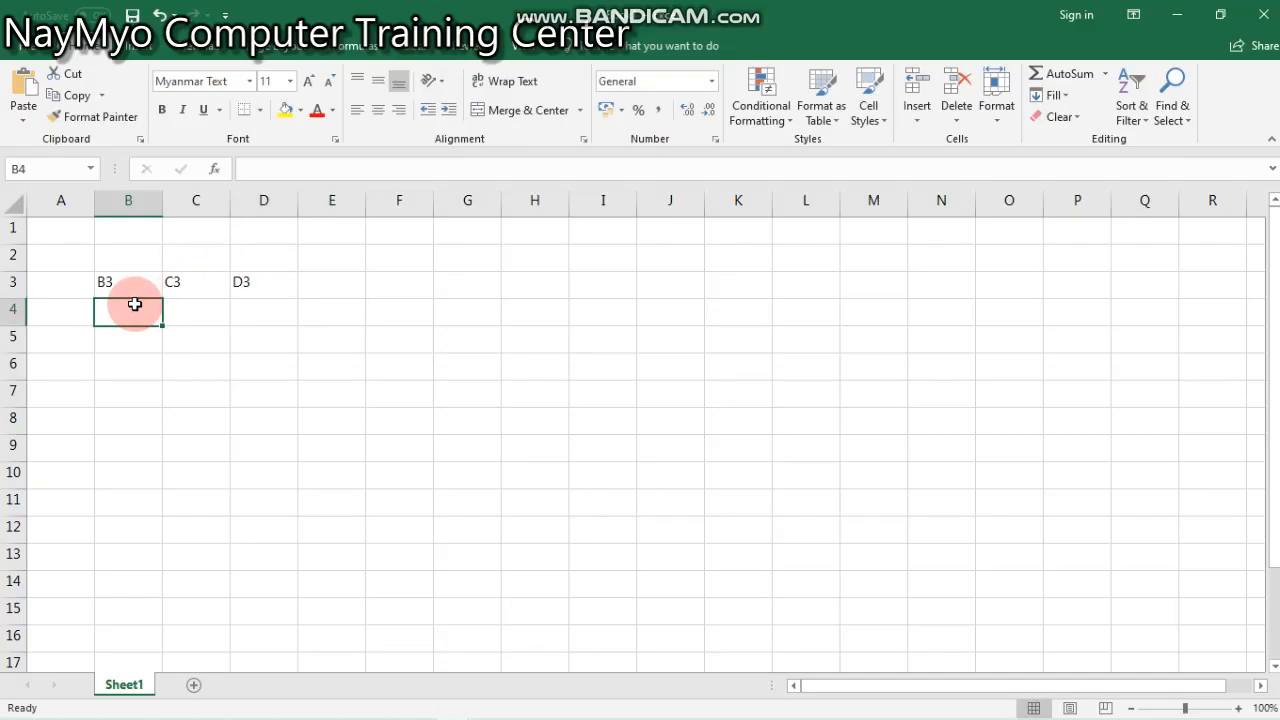
{"action": "type", "text": "B4"}
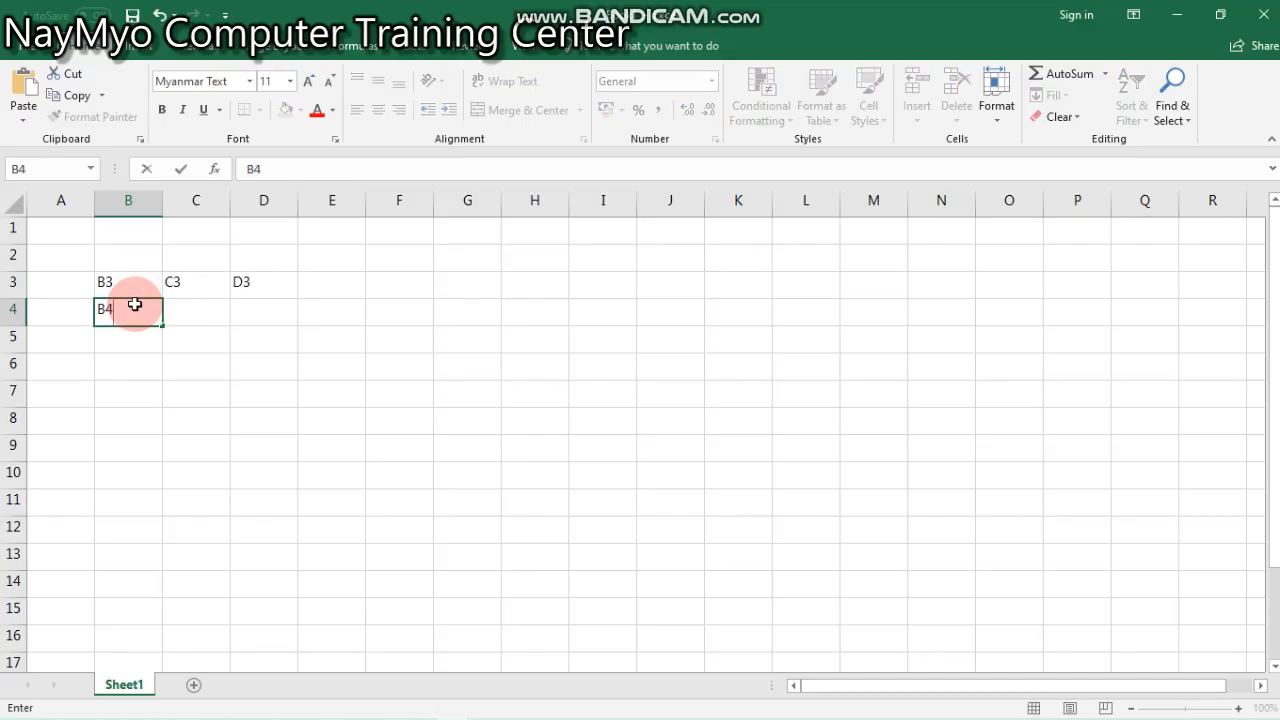
{"action": "key", "text": "Tab"}
{"action": "type", "text": "C4"}
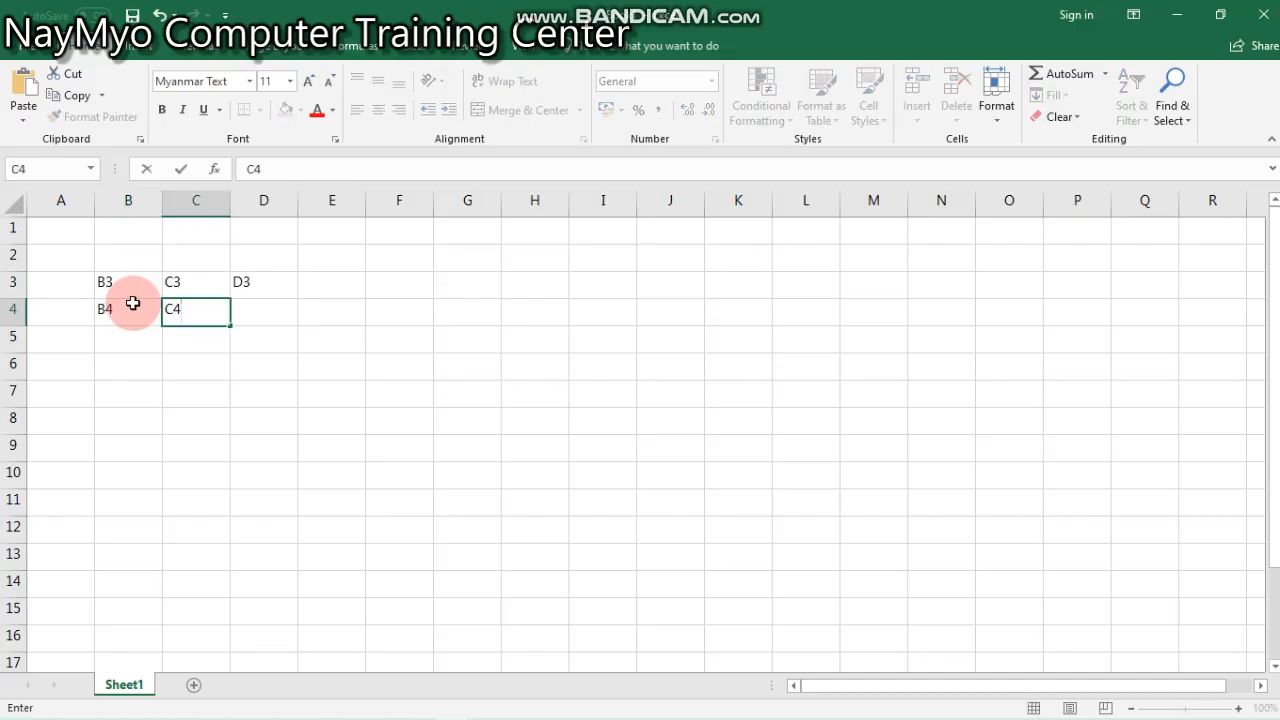
{"action": "key", "text": "Tab"}
{"action": "type", "text": "C"}
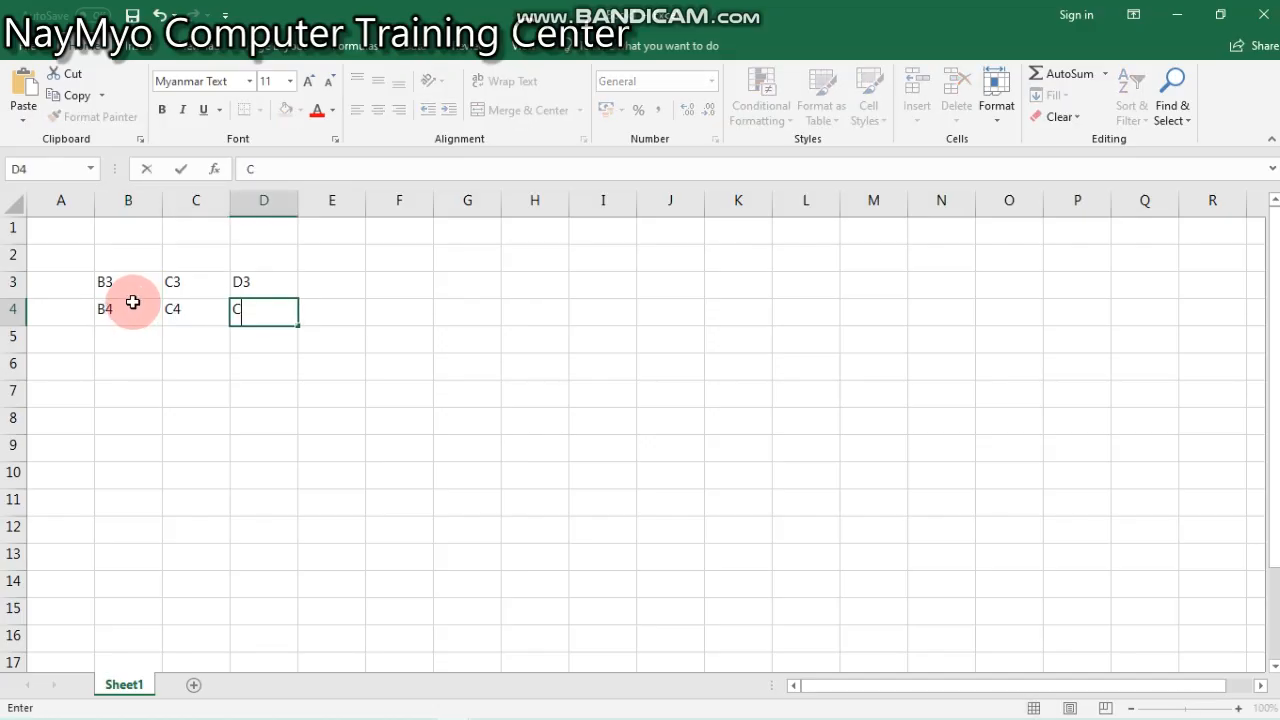
{"action": "key", "text": "BackSpace"}
{"action": "type", "text": "D4"}
- Autofill the labels from B4 down to B10 and from C4:D4 across to I4
{"action": "left_click", "coordinate": [143, 303]}
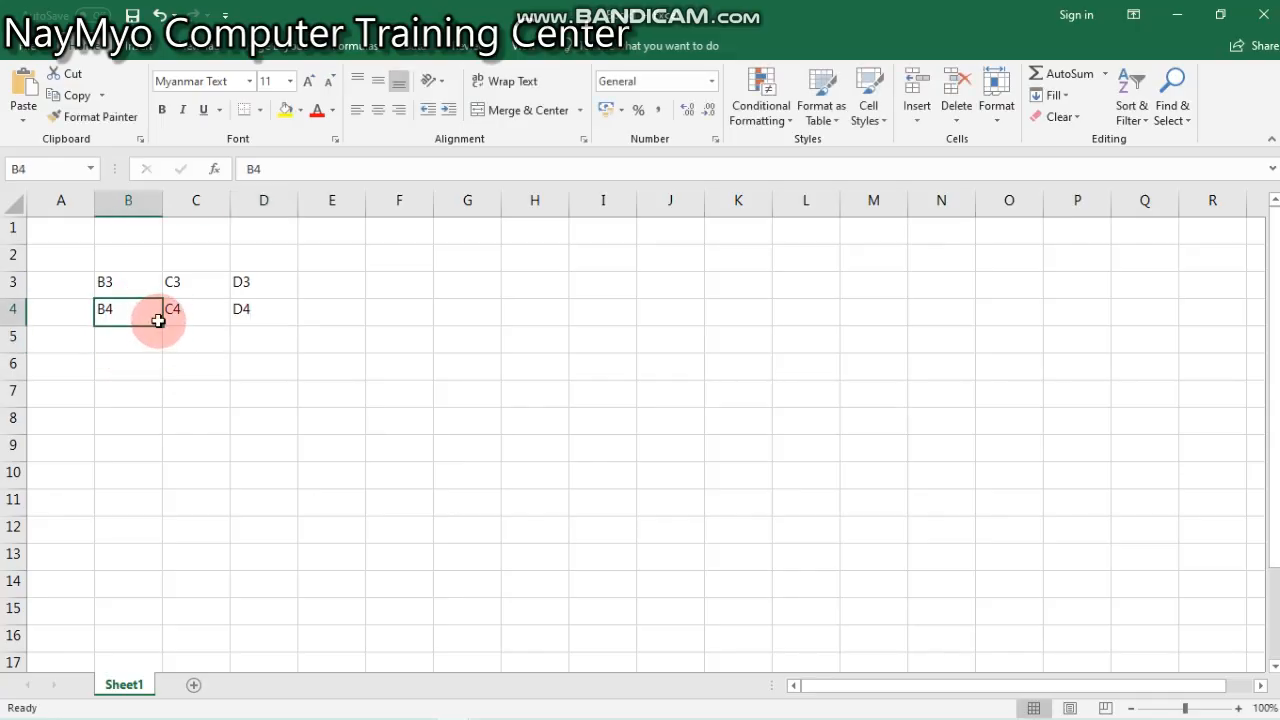
{"action": "left_click_drag", "start_coordinate": [166, 328], "coordinate": [149, 482]}
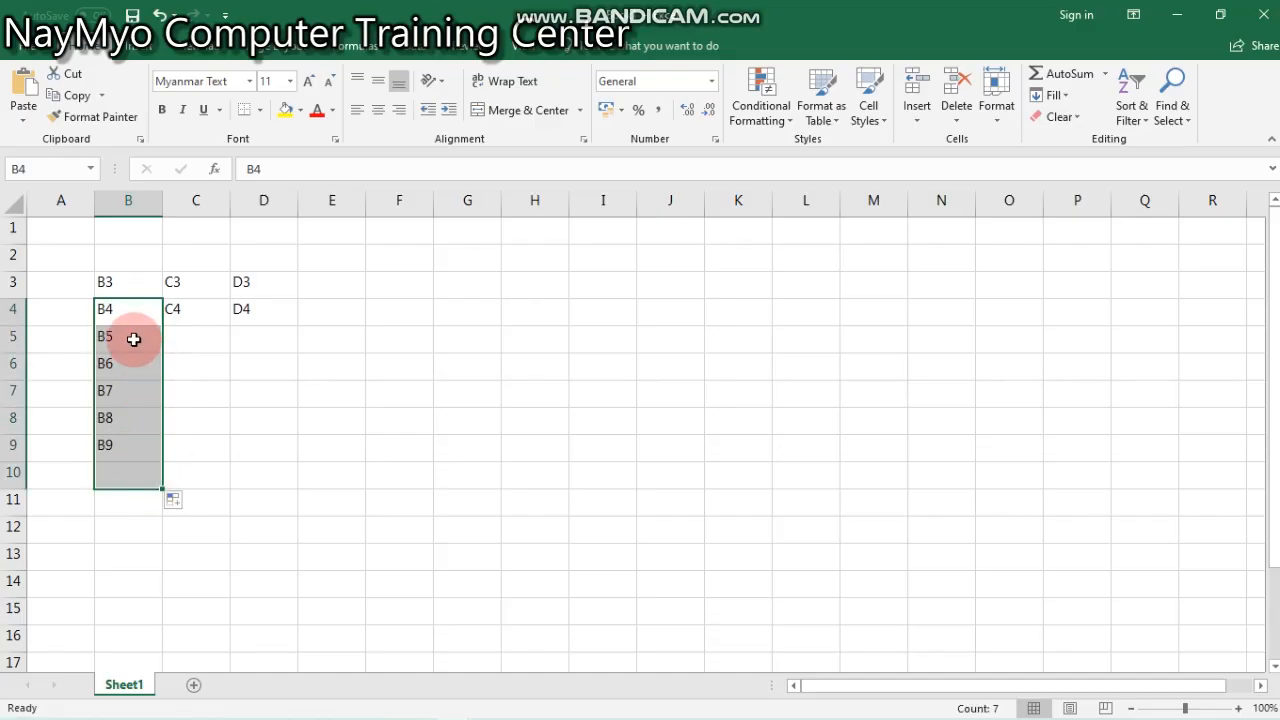
{"action": "left_click", "coordinate": [219, 307]}
{"action": "left_click_drag", "start_coordinate": [233, 330], "coordinate": [214, 450]}
{"action": "left_click_drag", "start_coordinate": [200, 308], "coordinate": [290, 318]}
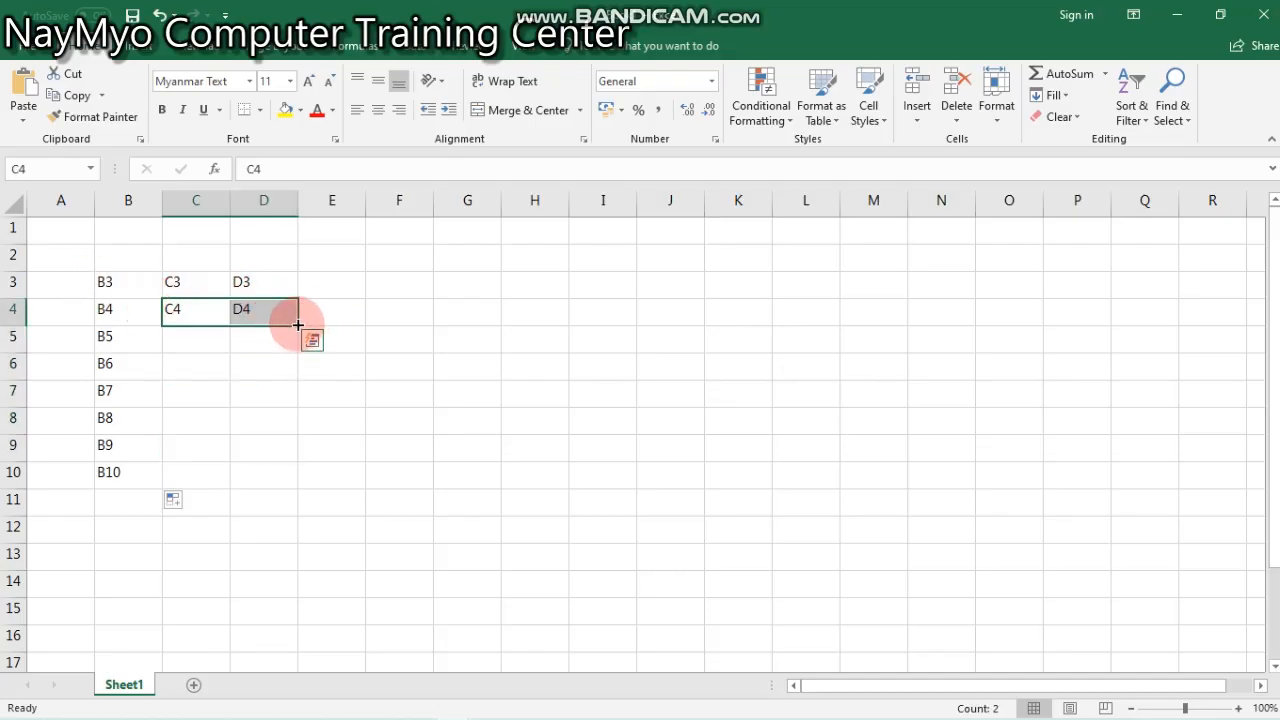
{"action": "left_click", "coordinate": [311, 339]}
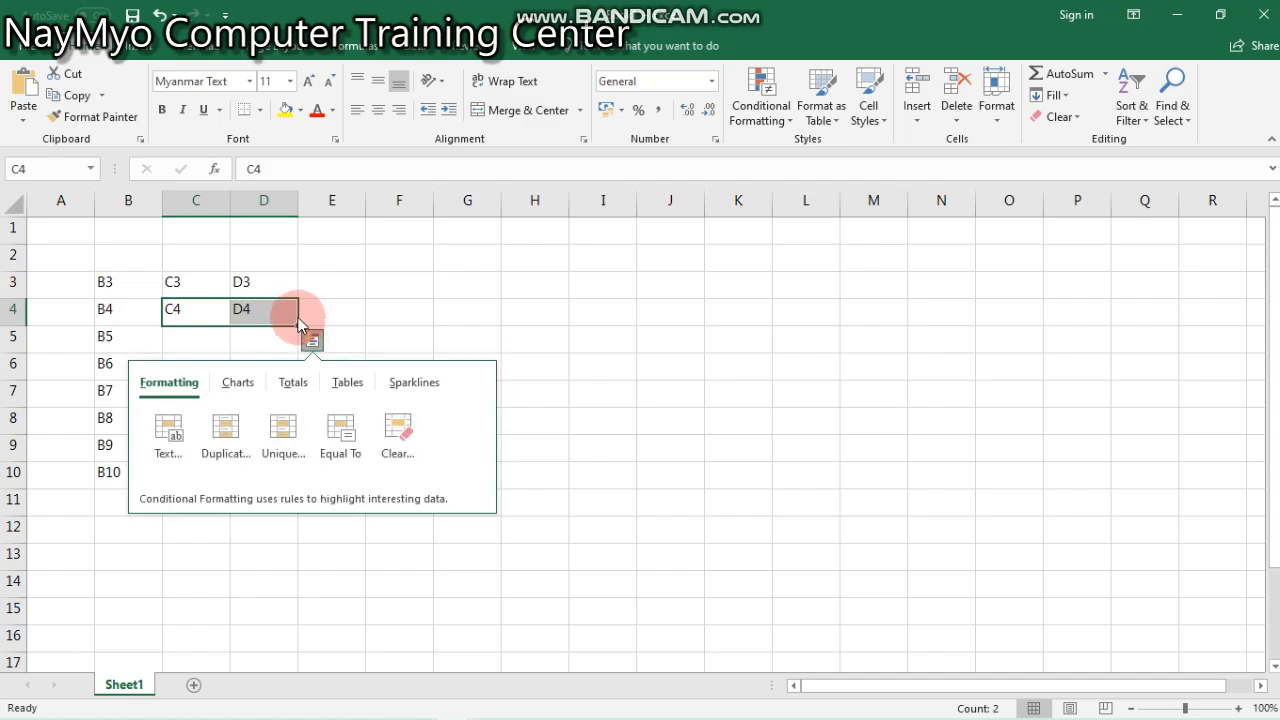
{"action": "left_click_drag", "start_coordinate": [299, 327], "coordinate": [606, 359]}
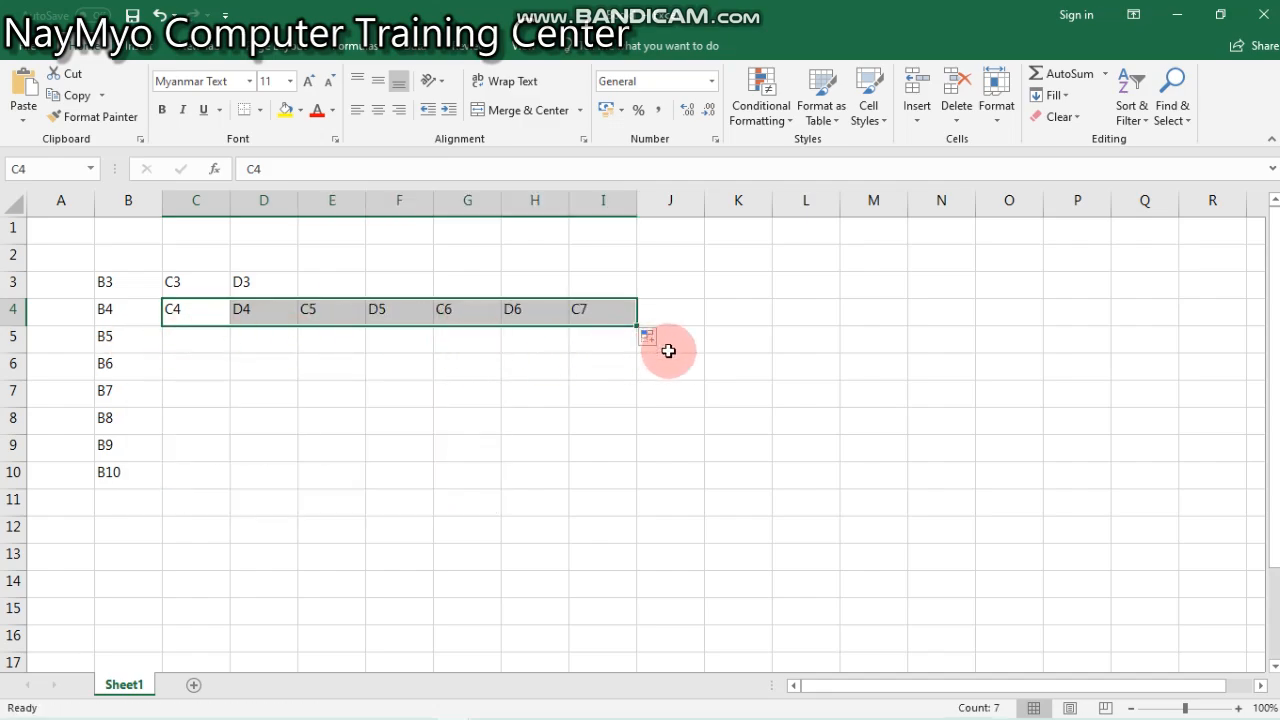
- Clear all the address labels by deleting the contents of the range B2:J10
{"action": "left_click", "coordinate": [609, 440]}
{"action": "left_click_drag", "start_coordinate": [611, 308], "coordinate": [40, 530]}
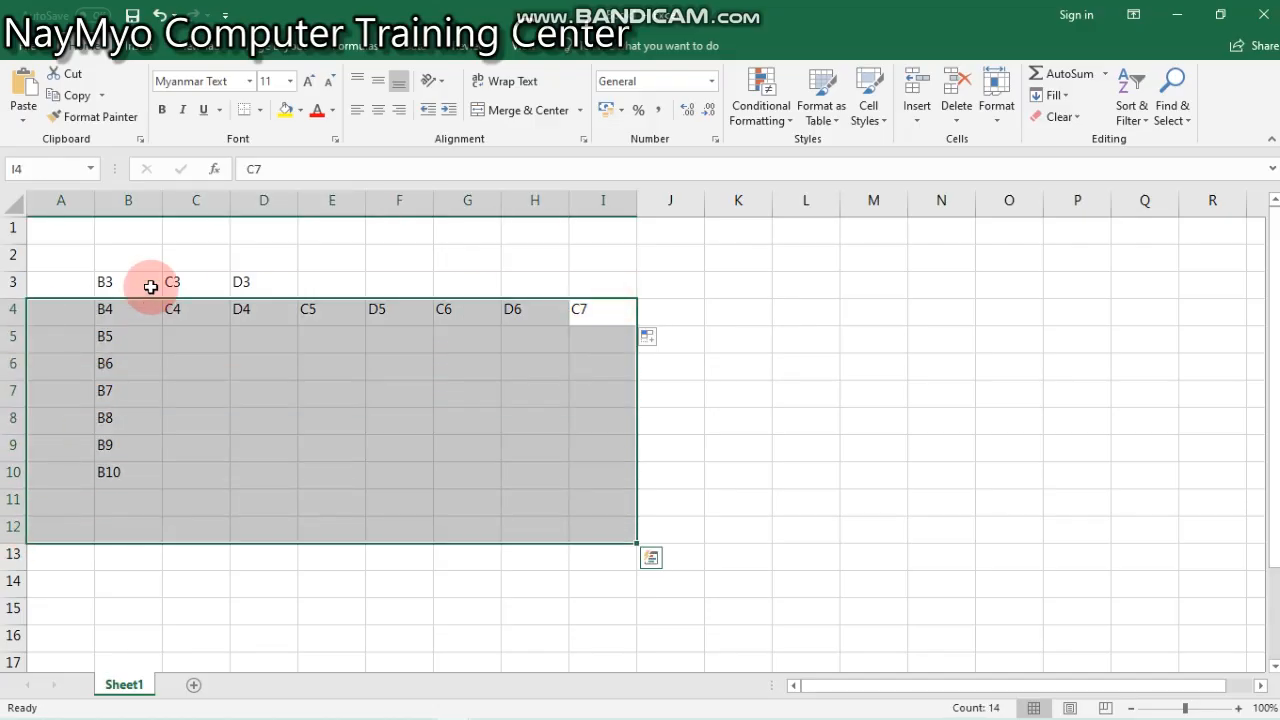
{"action": "left_click_drag", "start_coordinate": [130, 258], "coordinate": [677, 474]}
{"action": "key", "text": "Delete"}
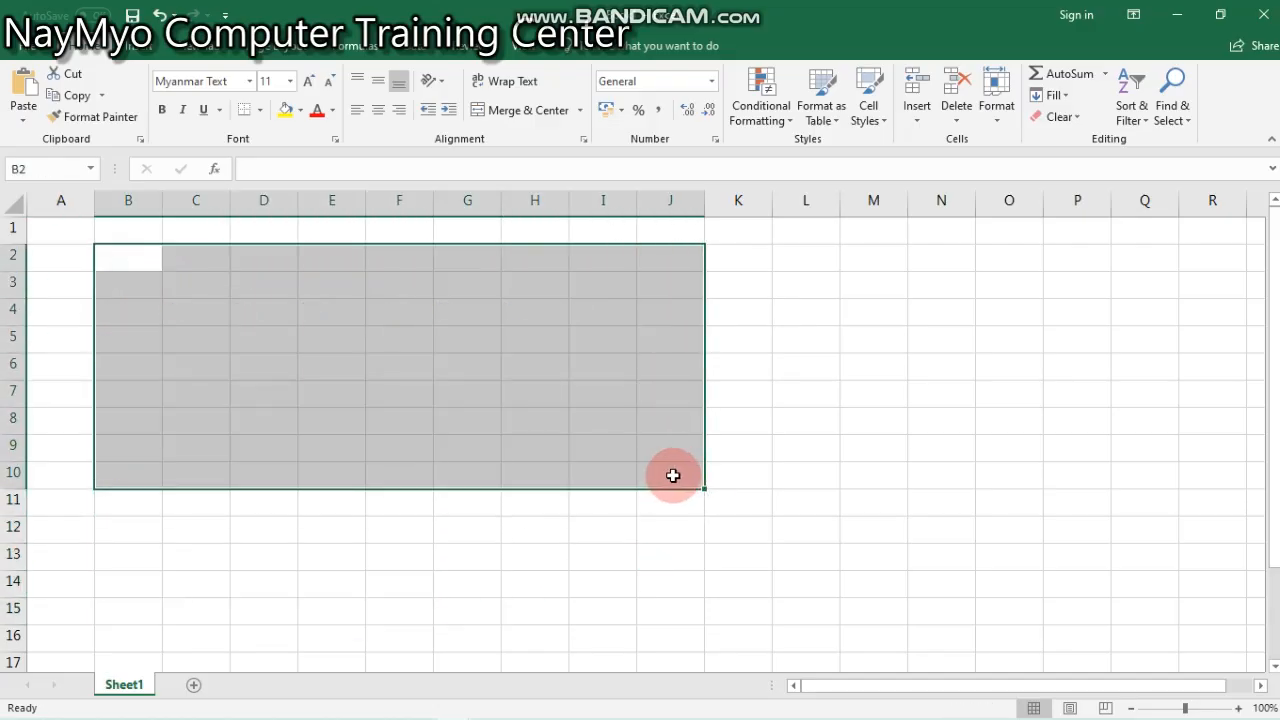
{"action": "left_click", "coordinate": [303, 305]}
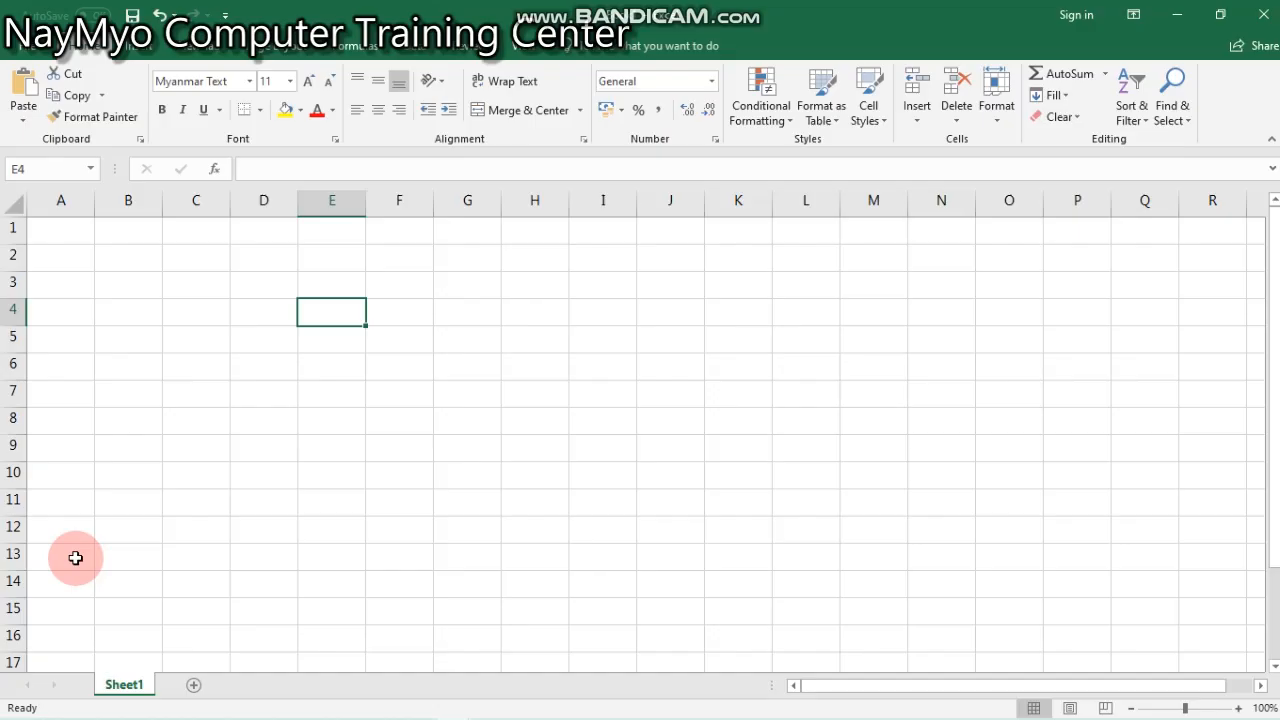
{"action": "left_click", "coordinate": [241, 349]}
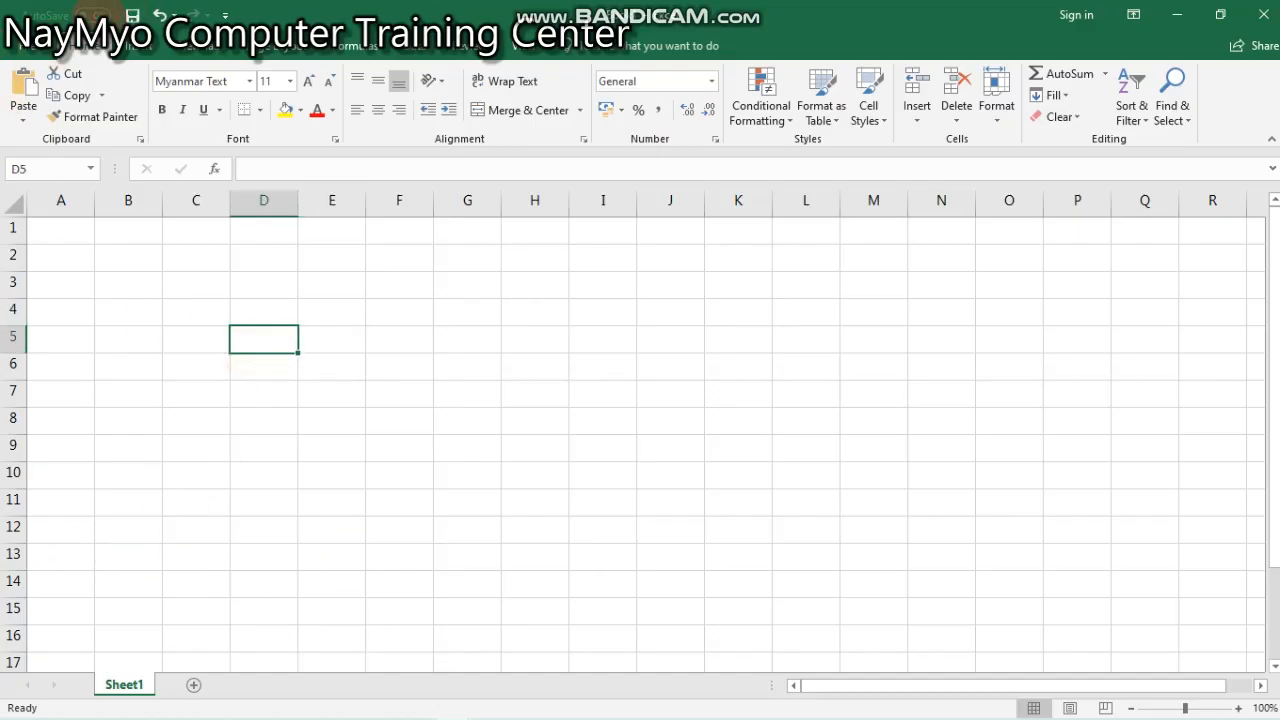
{"action": "left_click", "coordinate": [160, 47]}
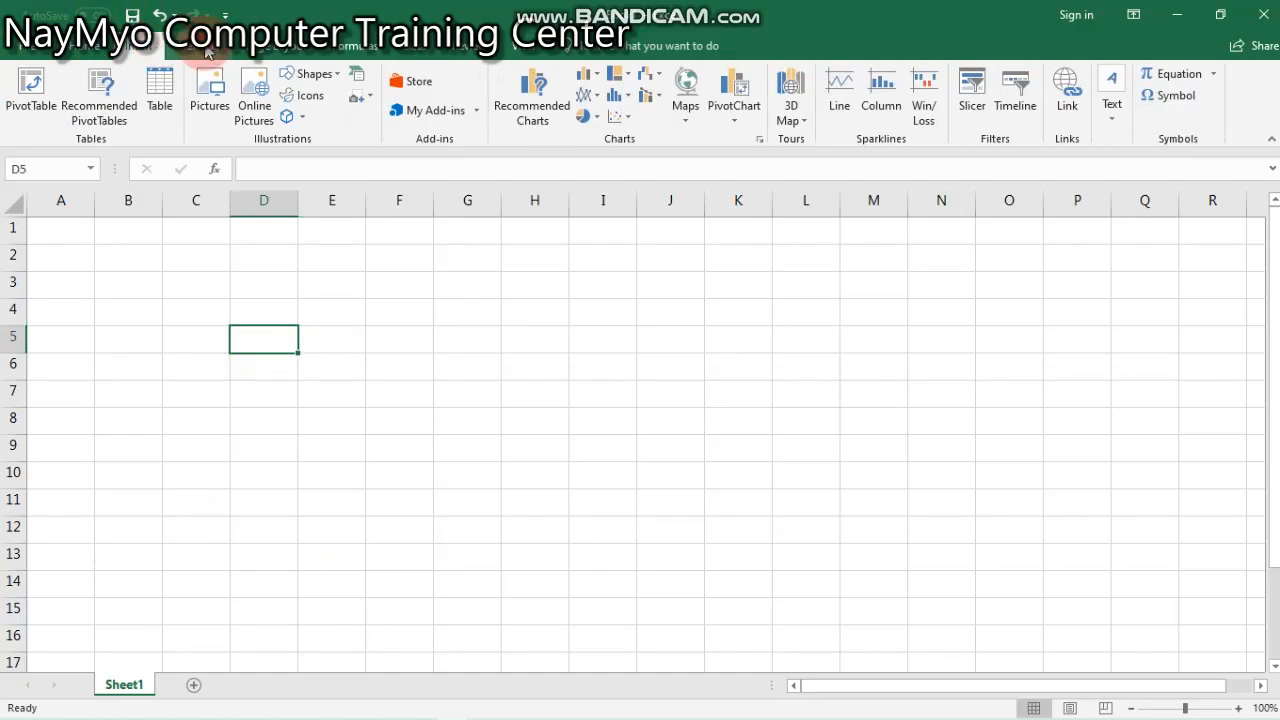
{"action": "left_click", "coordinate": [99, 47]}
{"action": "left_click", "coordinate": [160, 47]}
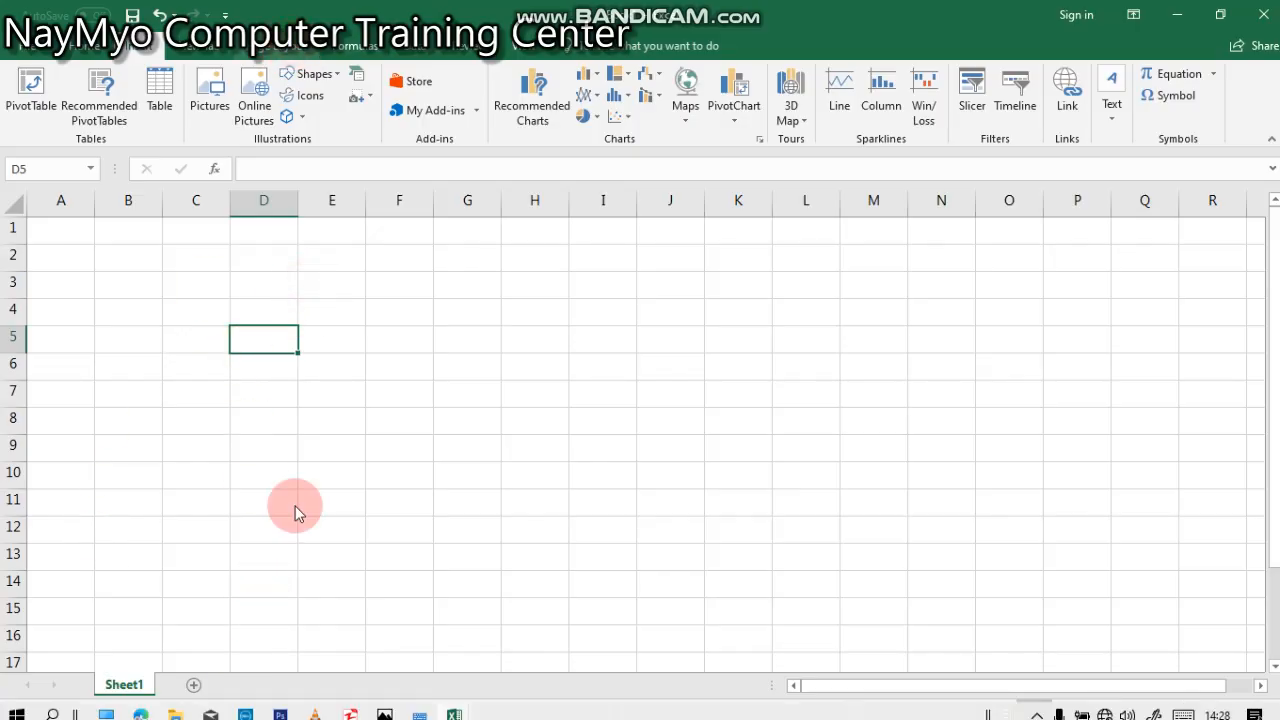
{"action": "left_click", "coordinate": [281, 47]}
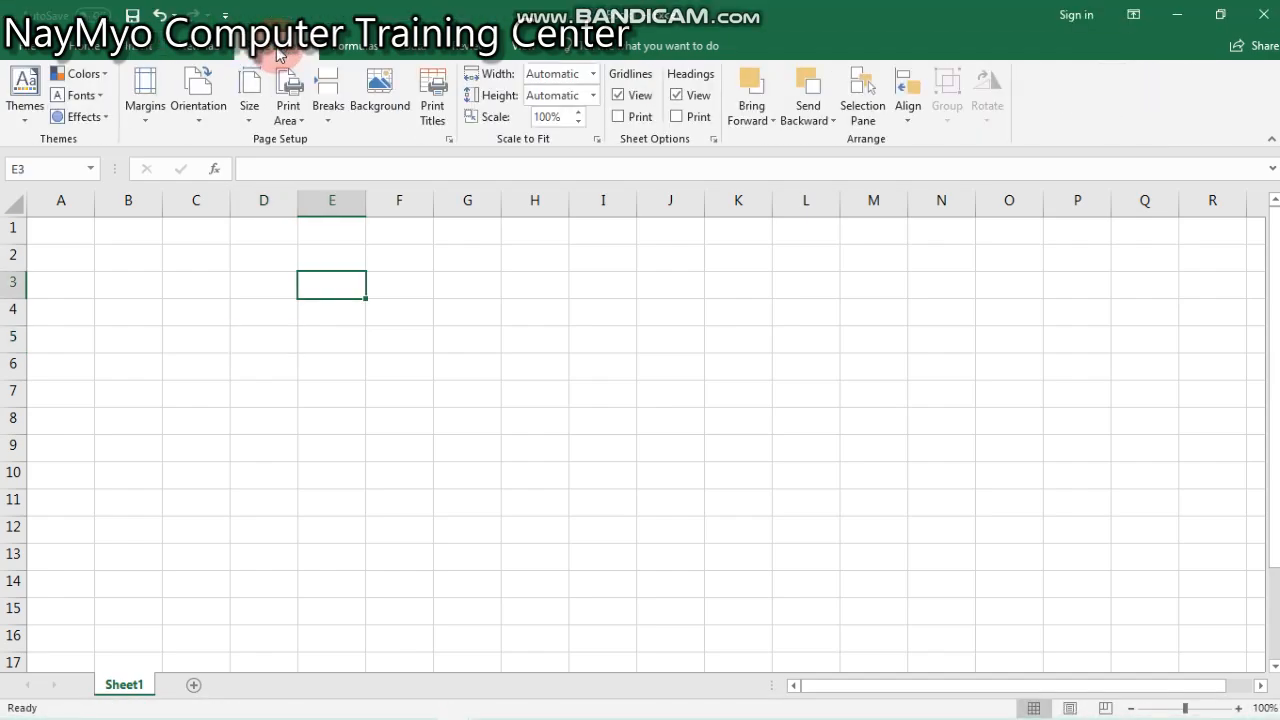
- Set the sheet's paper size to A4 and its page orientation to Portrait
{"action": "left_click", "coordinate": [250, 82]}
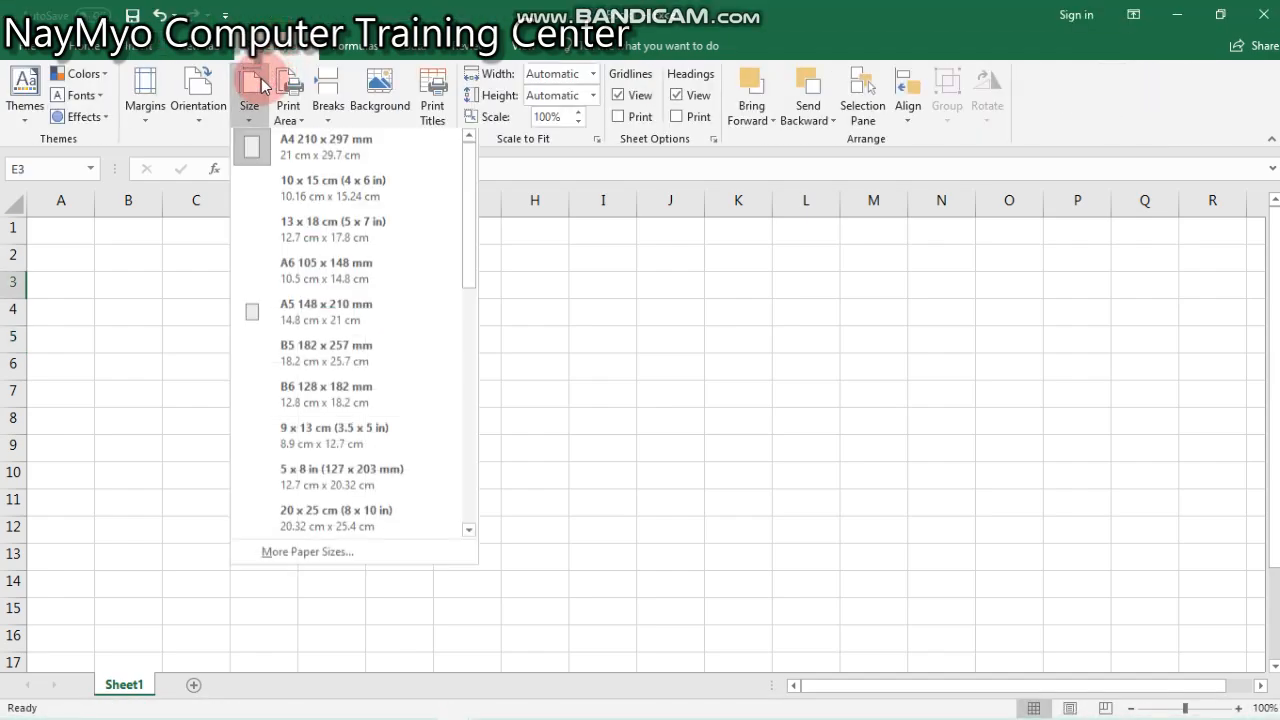
{"action": "left_click", "coordinate": [347, 158]}
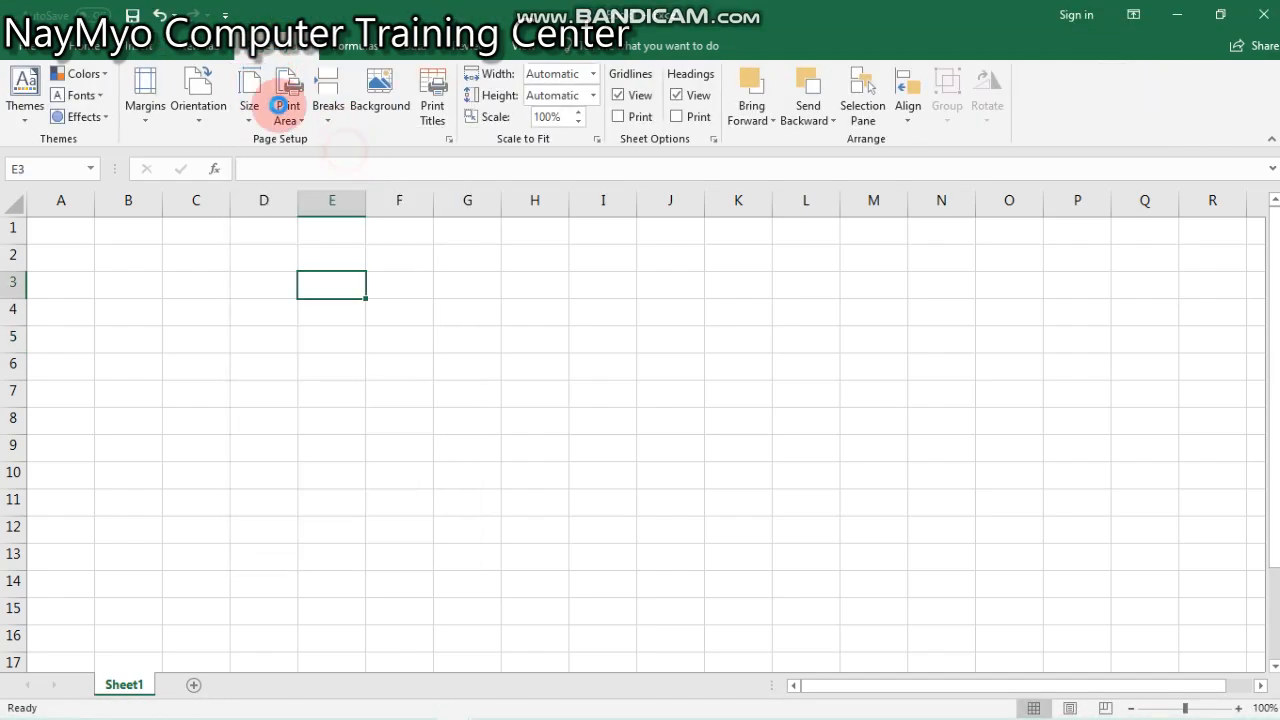
{"action": "left_click", "coordinate": [220, 112]}
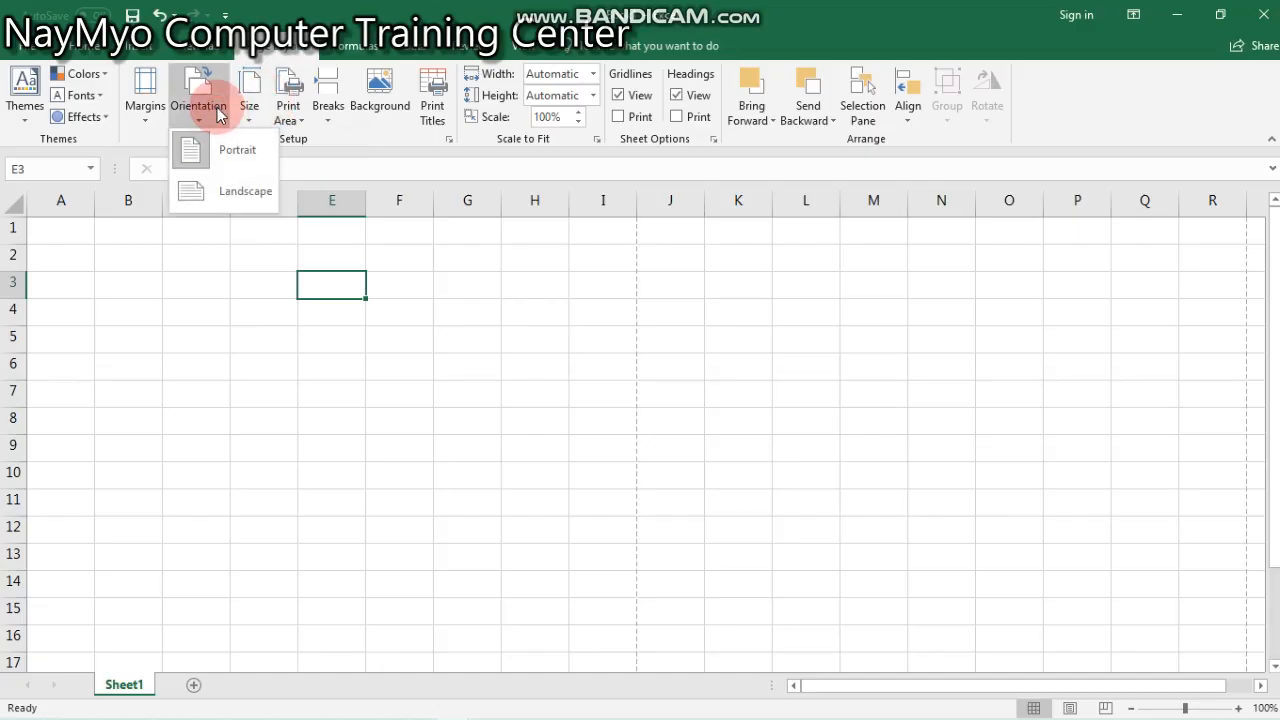
{"action": "left_click", "coordinate": [229, 158]}
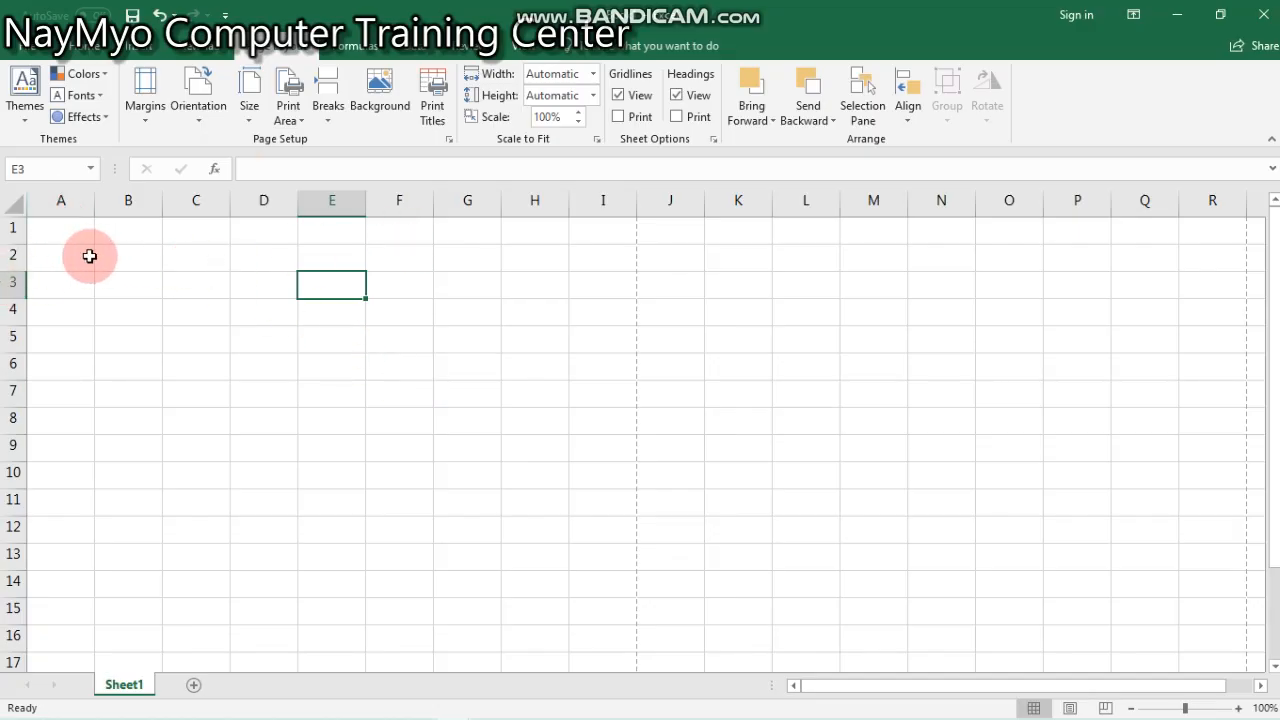
- Enter the Myanmar column headings စဉ် in cell A2 and အမည် in cell B2, using the Myanmar keyboard layout
{"action": "left_click", "coordinate": [88, 256]}
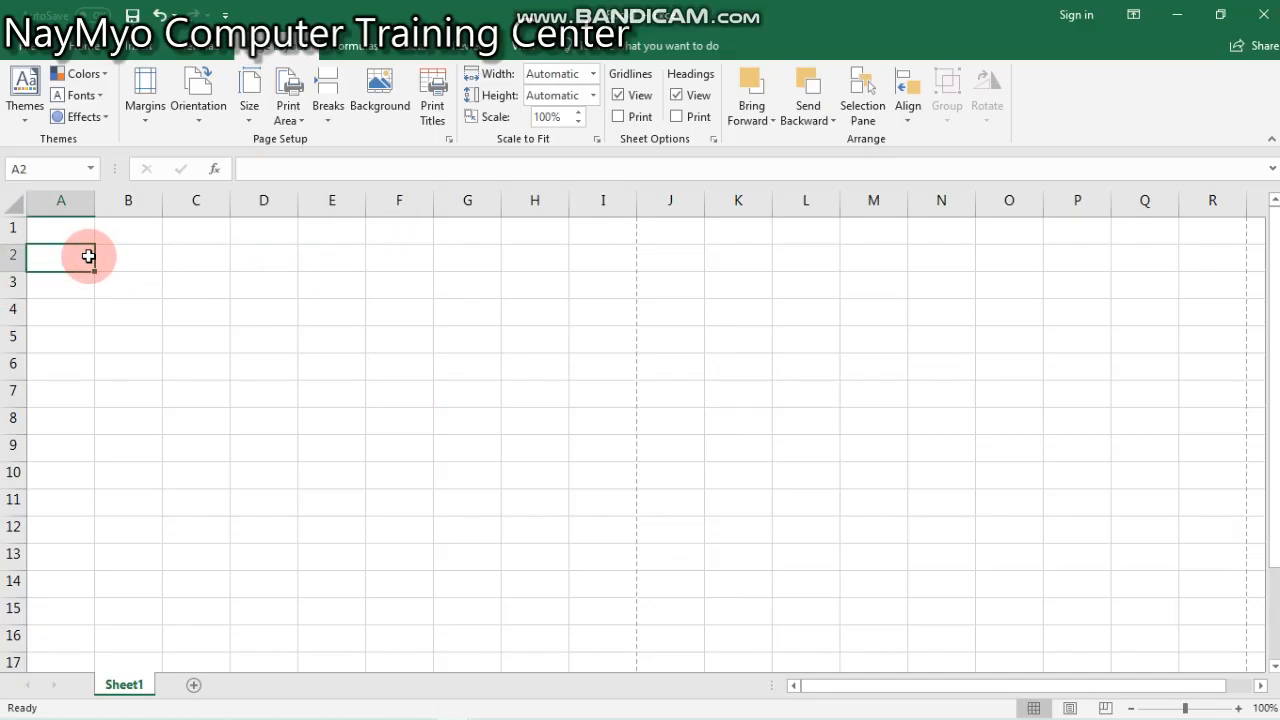
{"action": "type", "text": "p"}
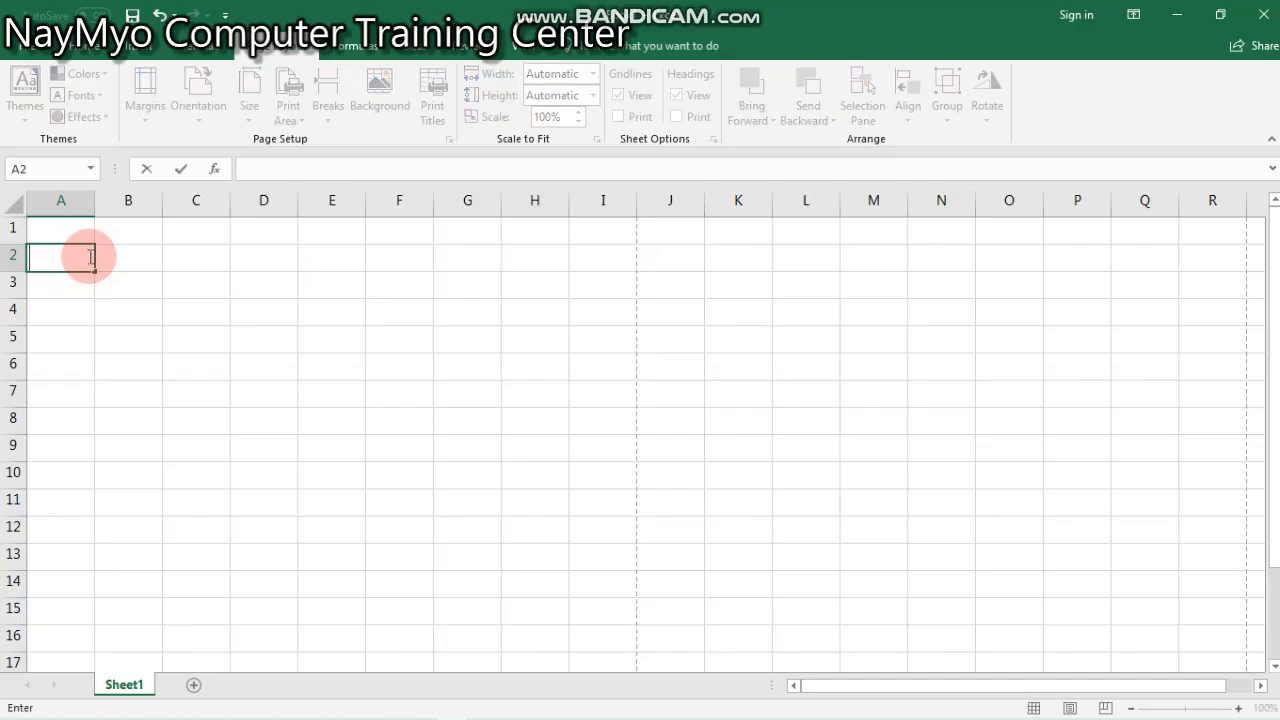
{"action": "key", "text": "super+space"}
{"action": "key", "text": "super+space"}
{"action": "key", "text": "super+space"}
{"action": "type", "text": "စဉ်"}
{"action": "key", "text": "Tab"}
{"action": "type", "text": "အမည်"}
{"action": "key", "text": "Tab"}
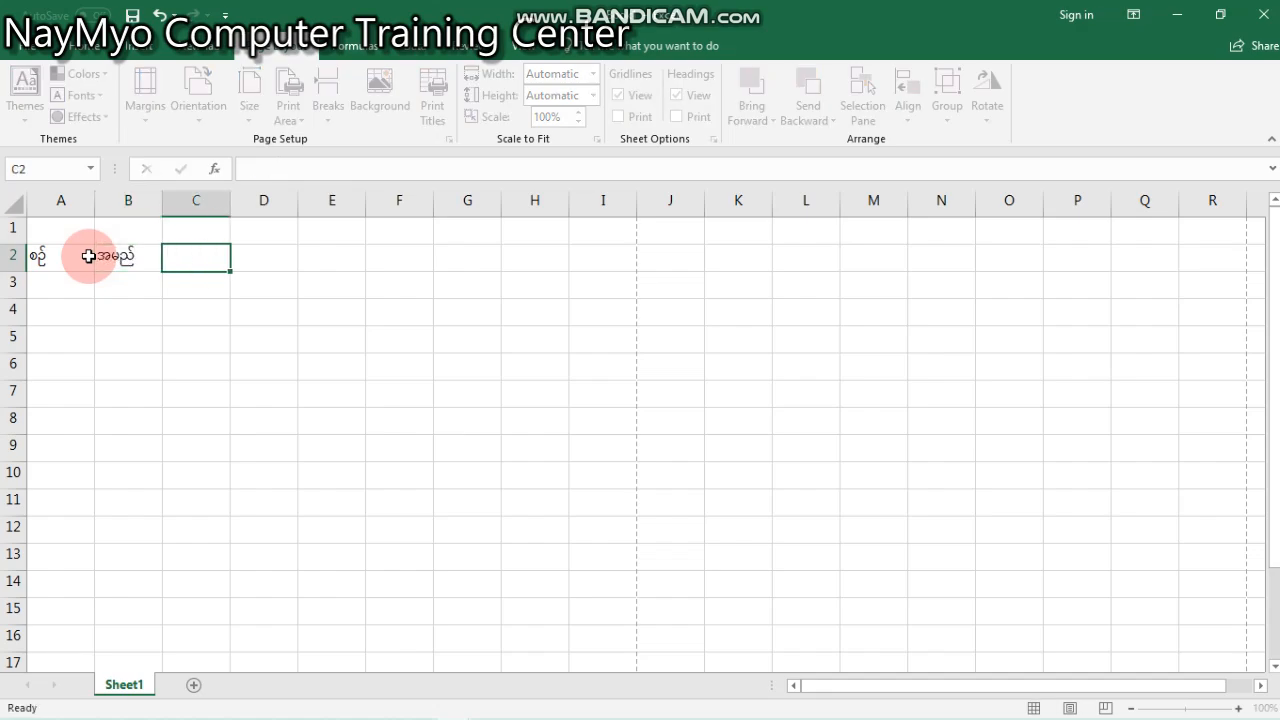
- Enter the headings လိပ်စာ in cell C2 and မှတ်ချက် in cell D2
{"action": "type", "text": "လိပ်စာ"}
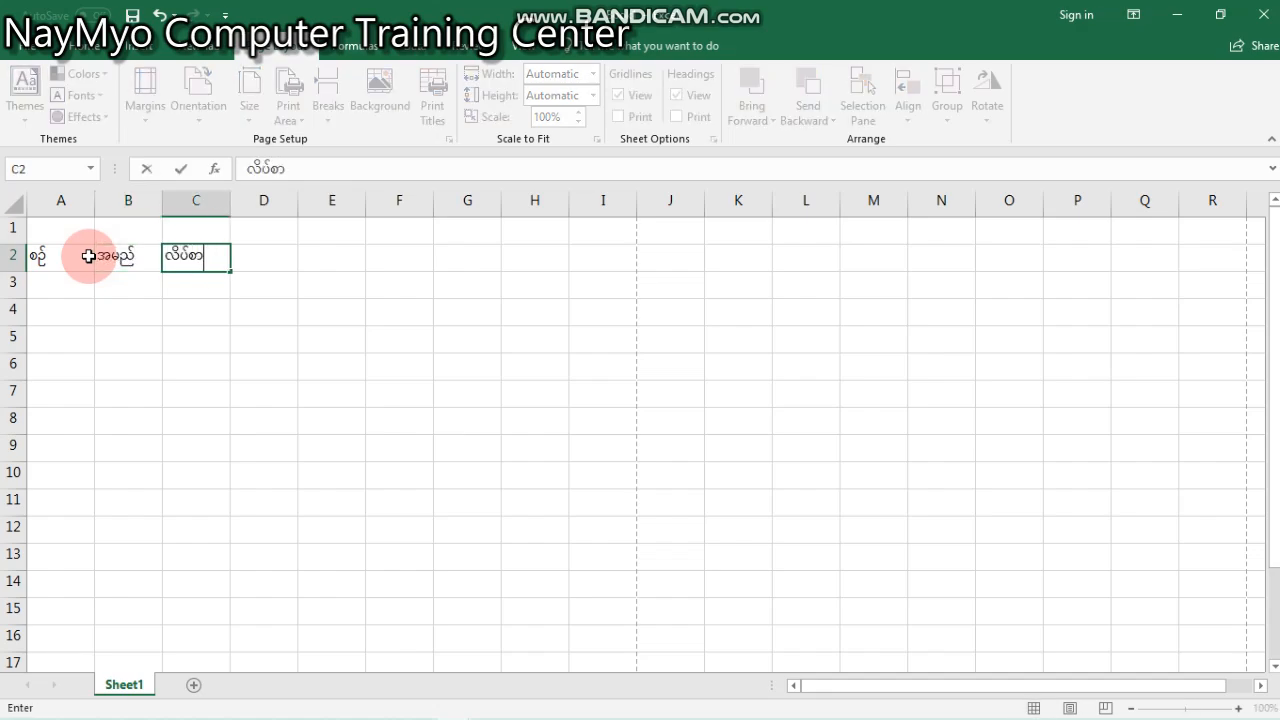
{"action": "key", "text": "Tab"}
{"action": "type", "text": "မှတ်"}
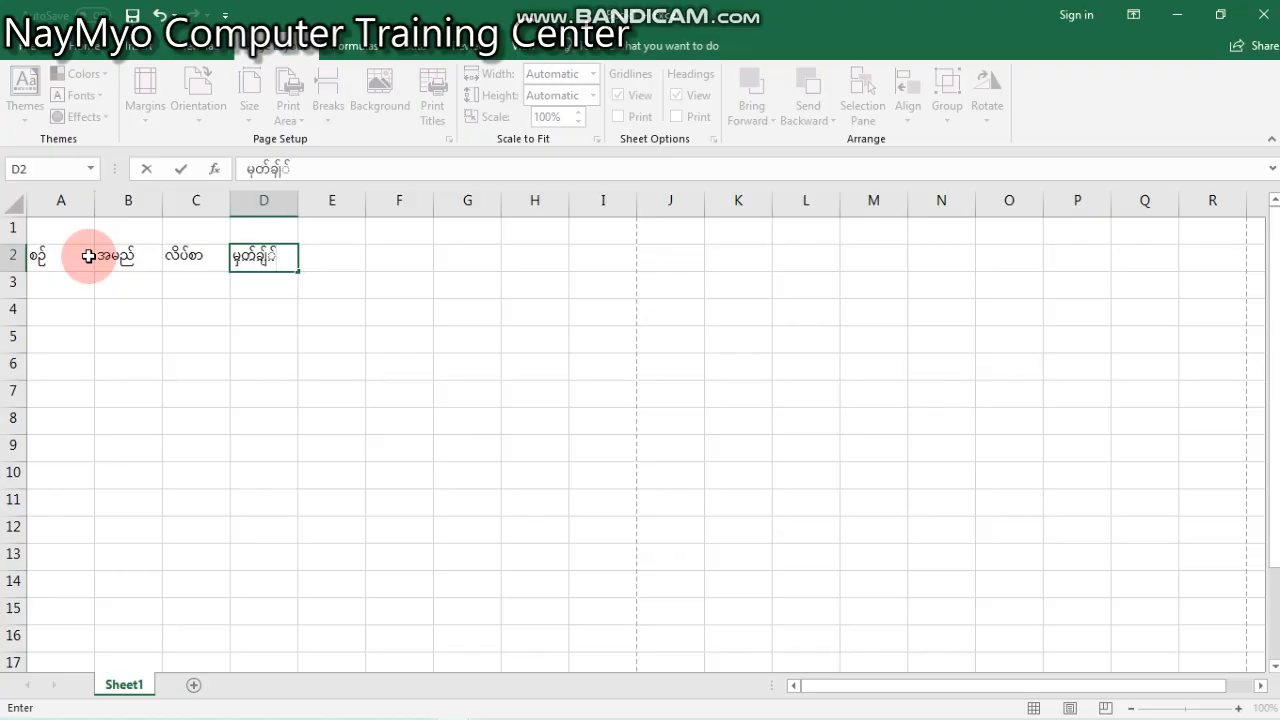
{"action": "type", "text": "ချက်"}
{"action": "key", "text": "Tab"}
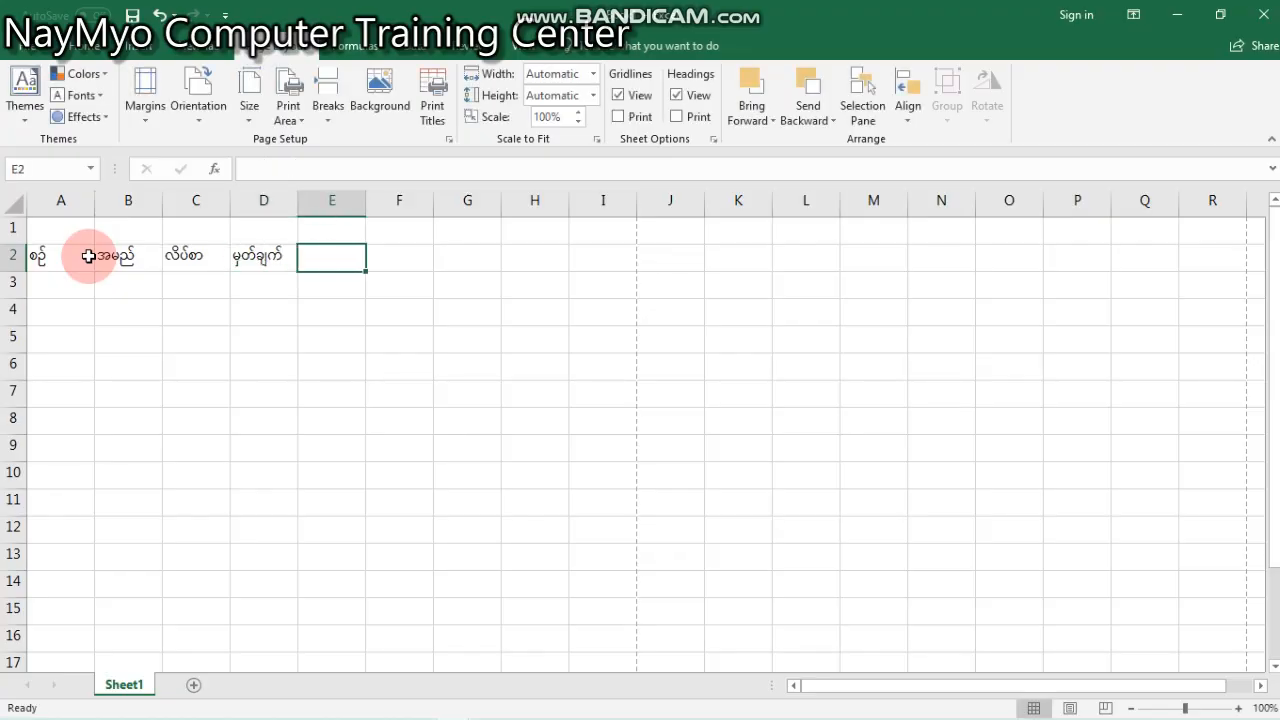
- Narrow column A and widen columns B, C and D so that column D ends at the first page break line
{"action": "left_click", "coordinate": [486, 380]}
{"action": "left_click", "coordinate": [622, 235]}
{"action": "left_click", "coordinate": [643, 300]}
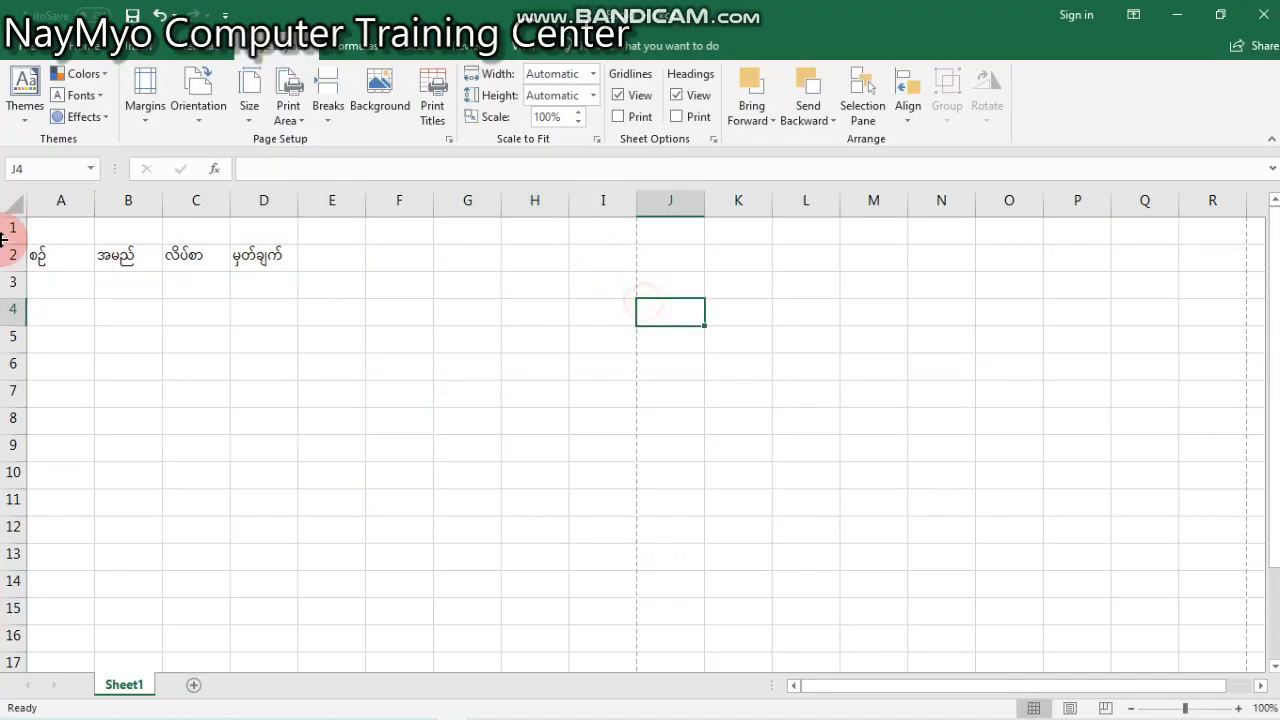
{"action": "left_click_drag", "start_coordinate": [96, 192], "coordinate": [436, 241]}
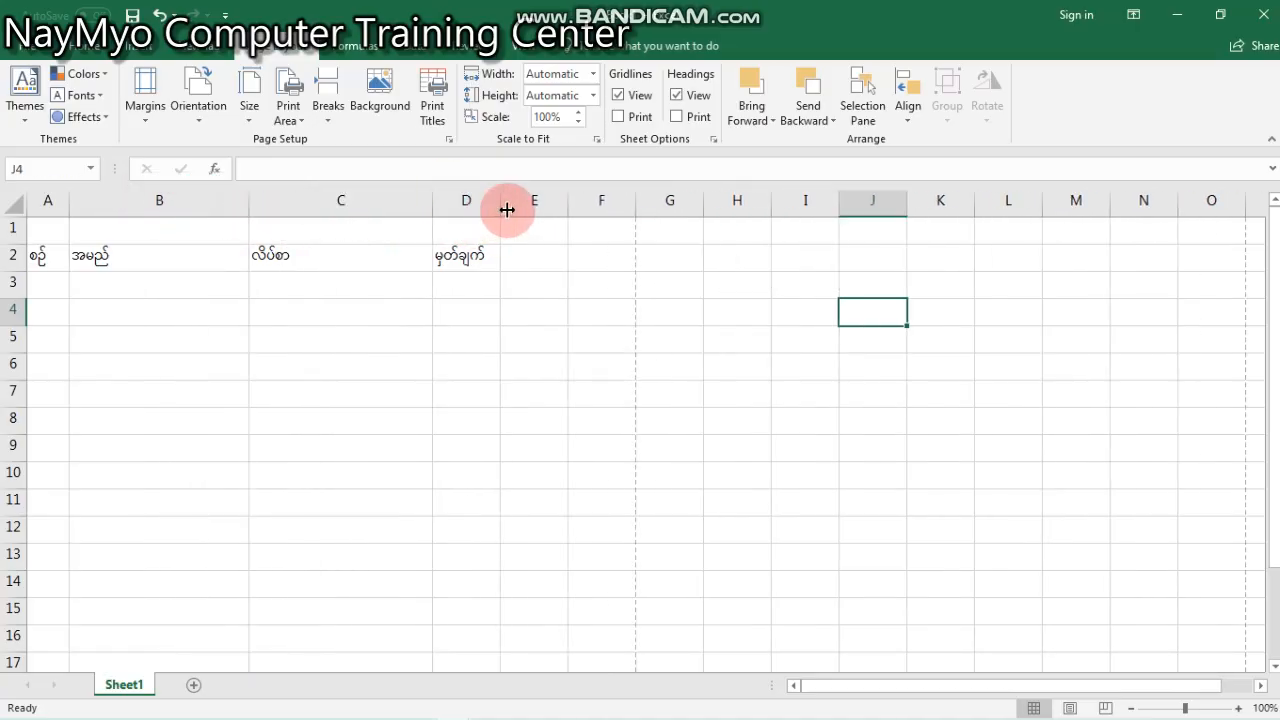
{"action": "left_click_drag", "start_coordinate": [503, 209], "coordinate": [628, 214]}
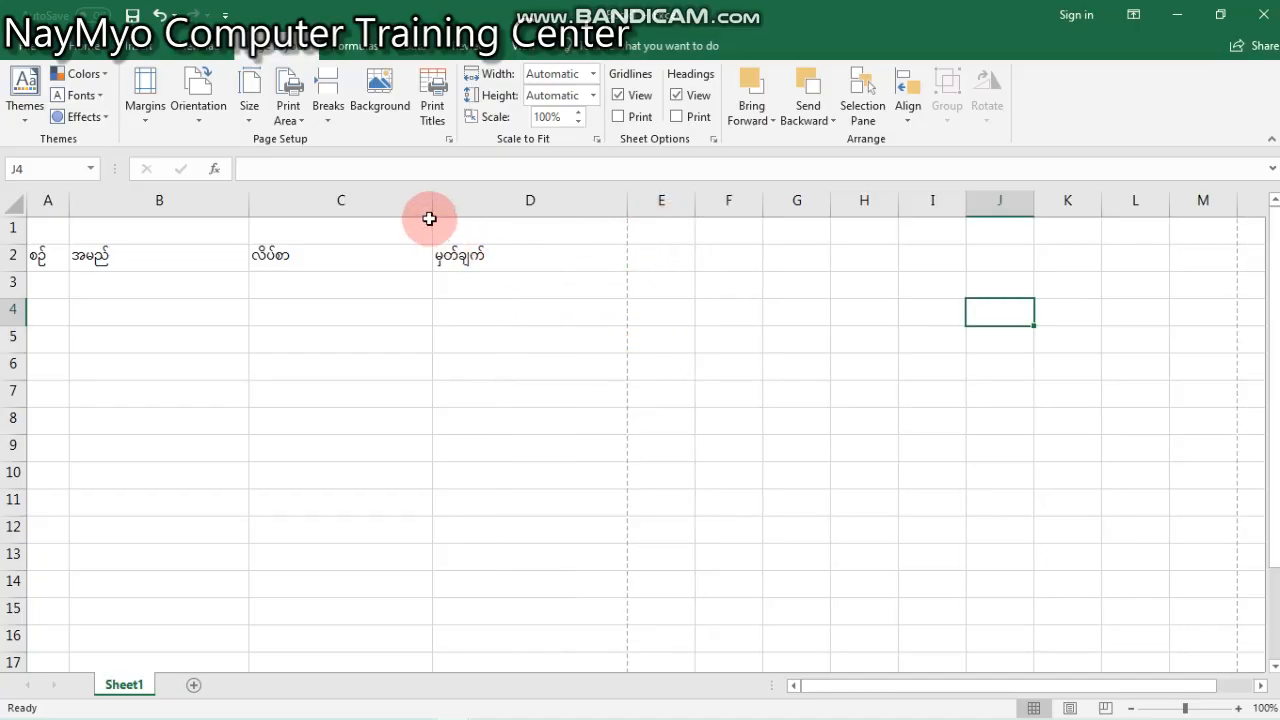
{"action": "left_click_drag", "start_coordinate": [429, 209], "coordinate": [497, 205]}
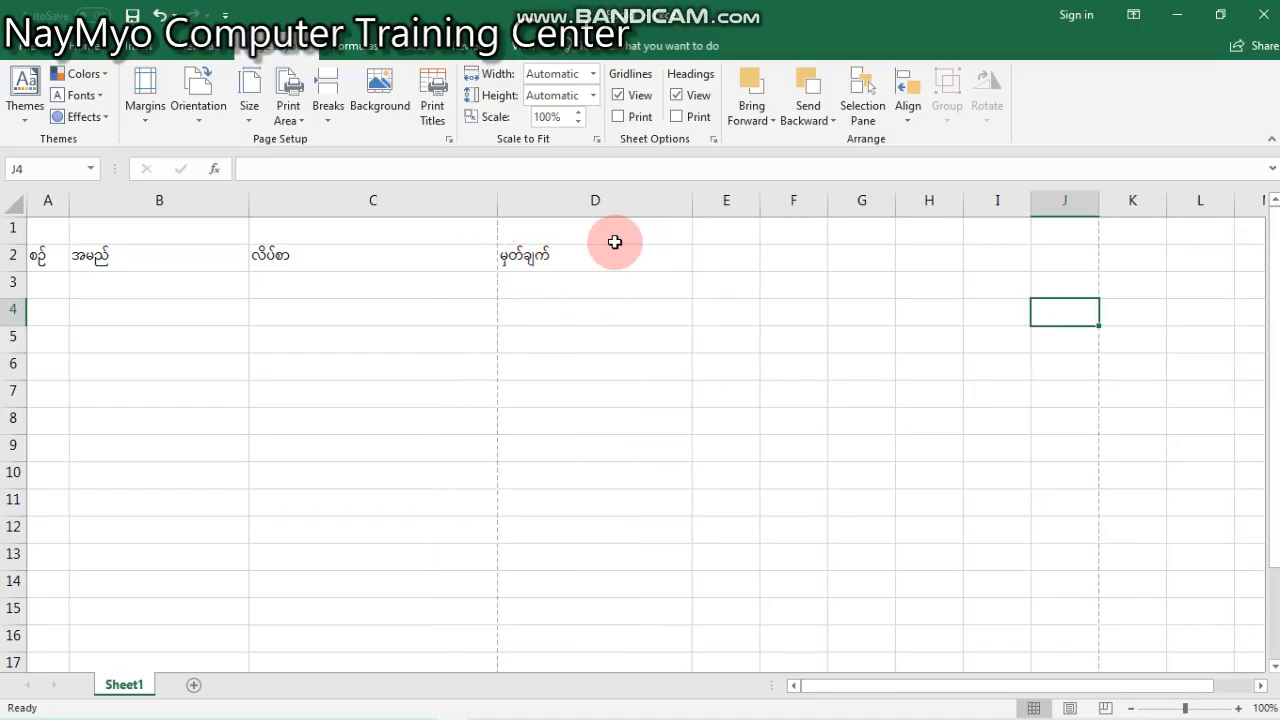
{"action": "left_click_drag", "start_coordinate": [695, 203], "coordinate": [590, 200]}
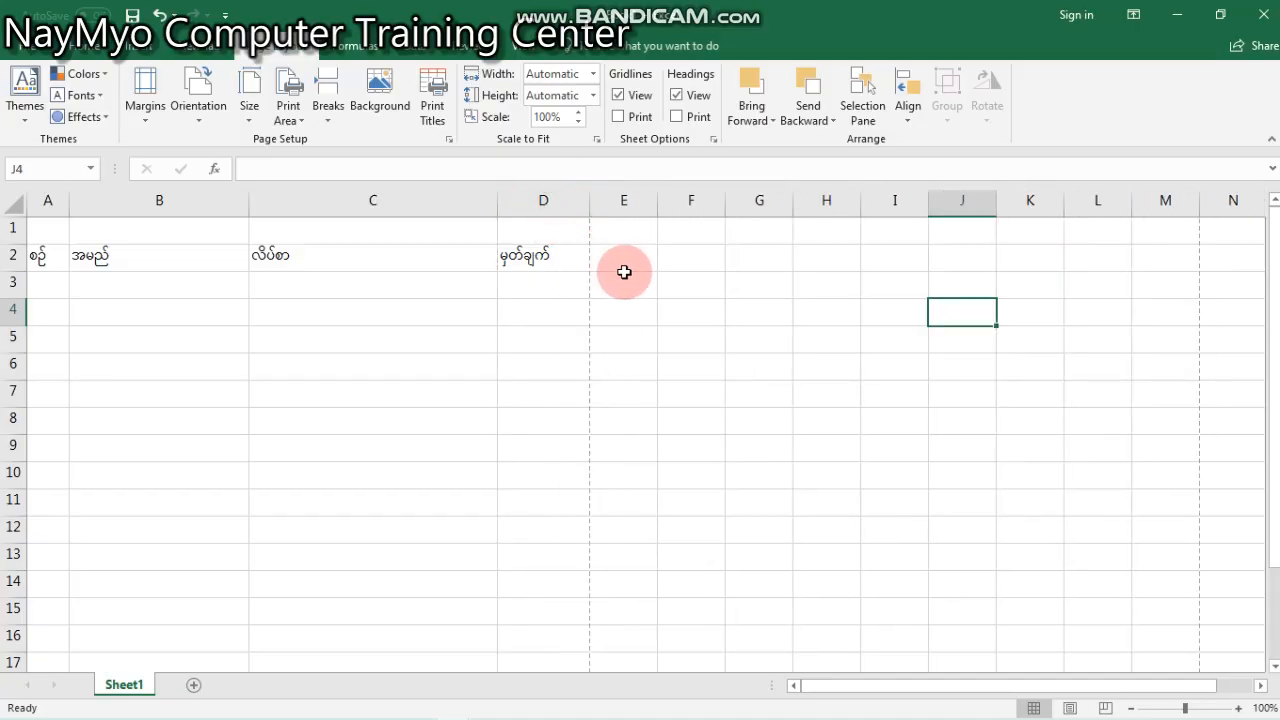
- Merge and center the cells A1 to D1 above the column headings
{"action": "left_click", "coordinate": [578, 254]}
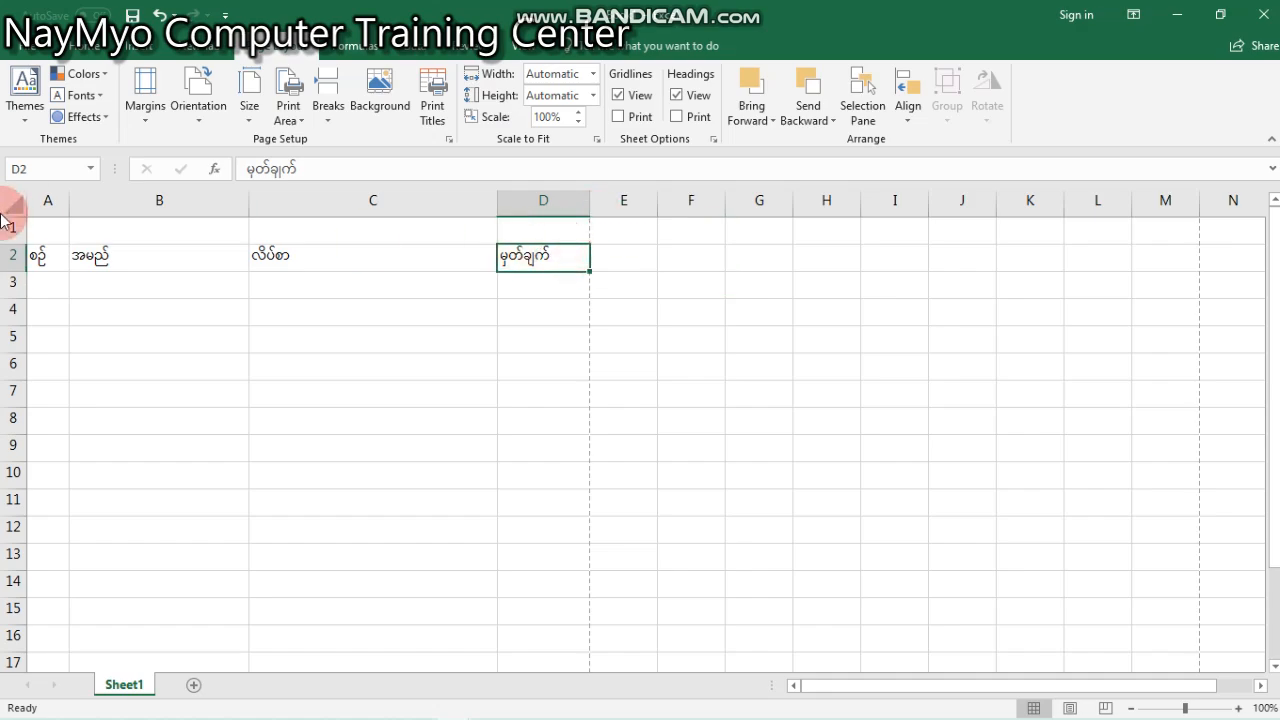
{"action": "left_click", "coordinate": [40, 236]}
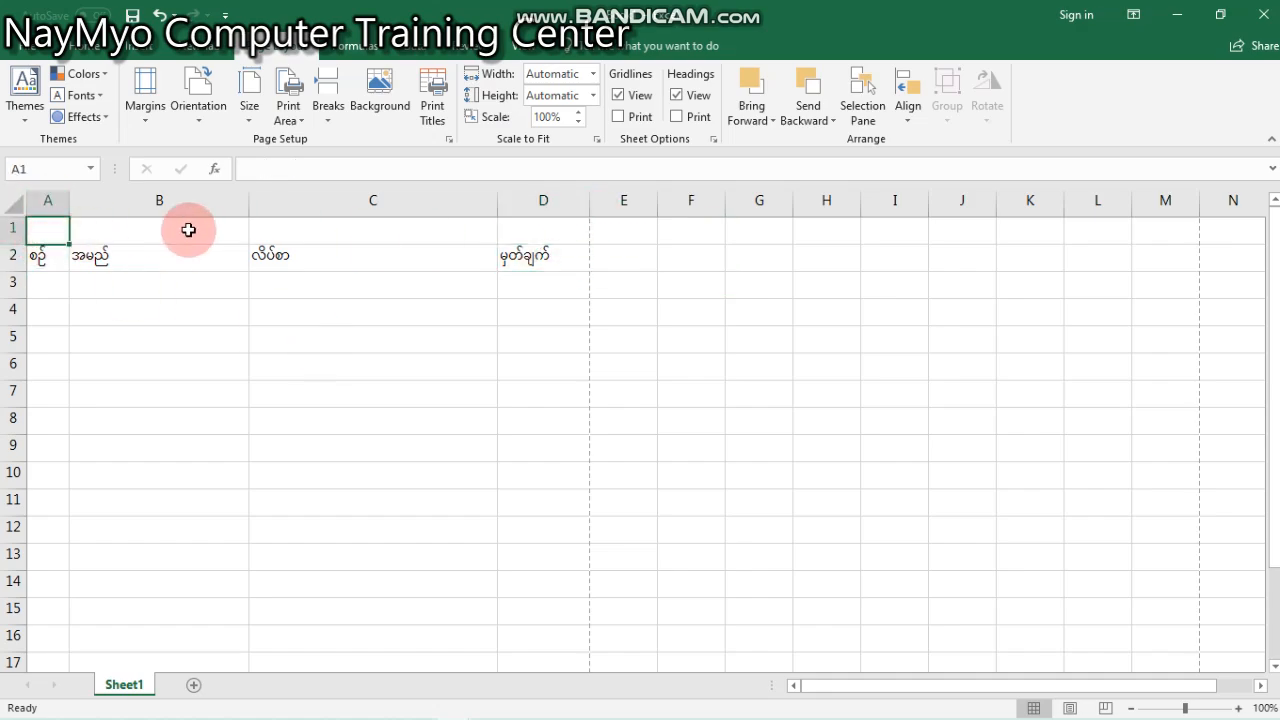
{"action": "left_click", "coordinate": [240, 232]}
{"action": "left_click", "coordinate": [470, 232]}
{"action": "left_click", "coordinate": [565, 239]}
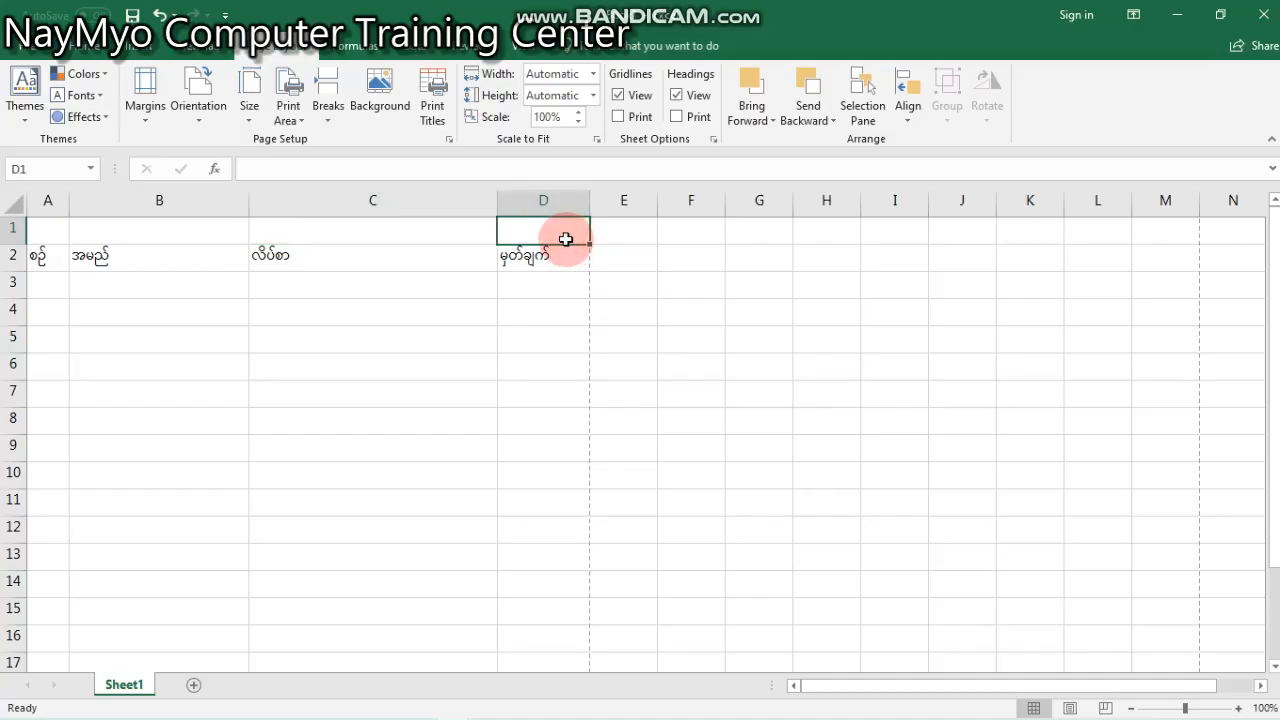
{"action": "mouse_move", "coordinate": [565, 239]}
{"action": "left_mouse_down"}
{"action": "mouse_move", "coordinate": [34, 263]}
{"action": "mouse_move", "coordinate": [45, 235]}
{"action": "left_mouse_up"}
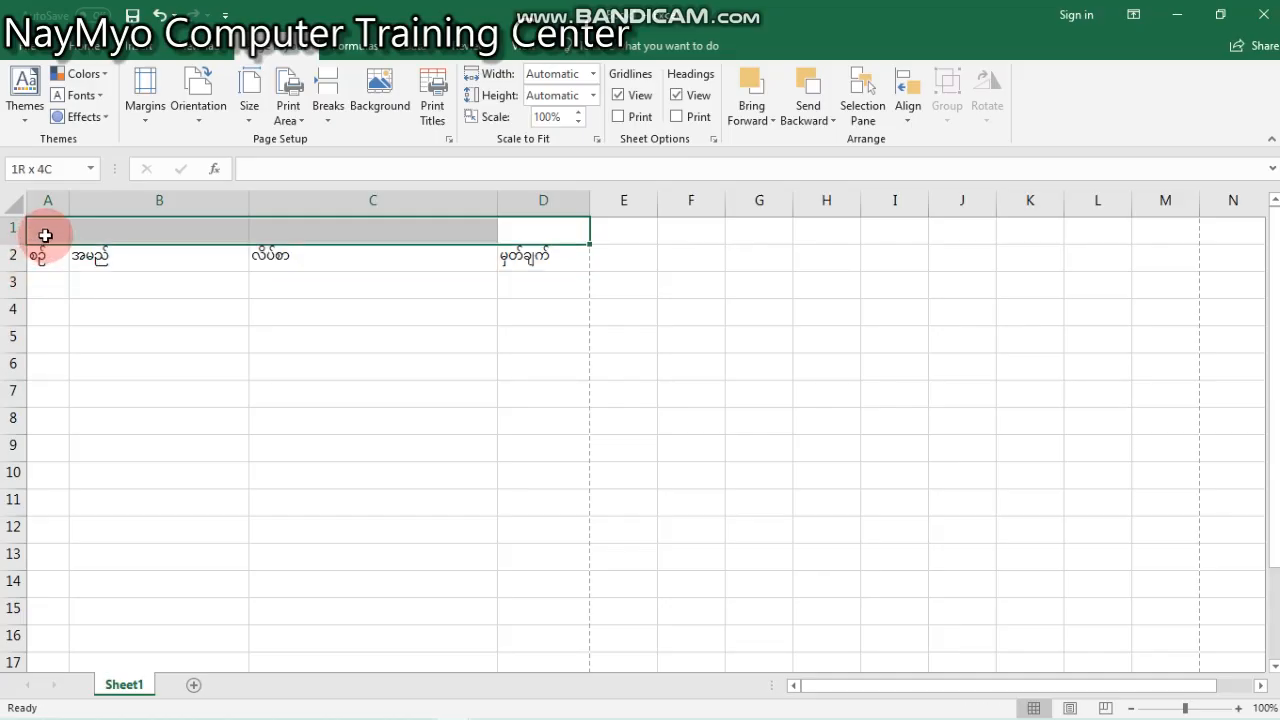
{"action": "left_click_drag", "start_coordinate": [45, 235], "coordinate": [45, 235]}
{"action": "left_click", "coordinate": [97, 48]}
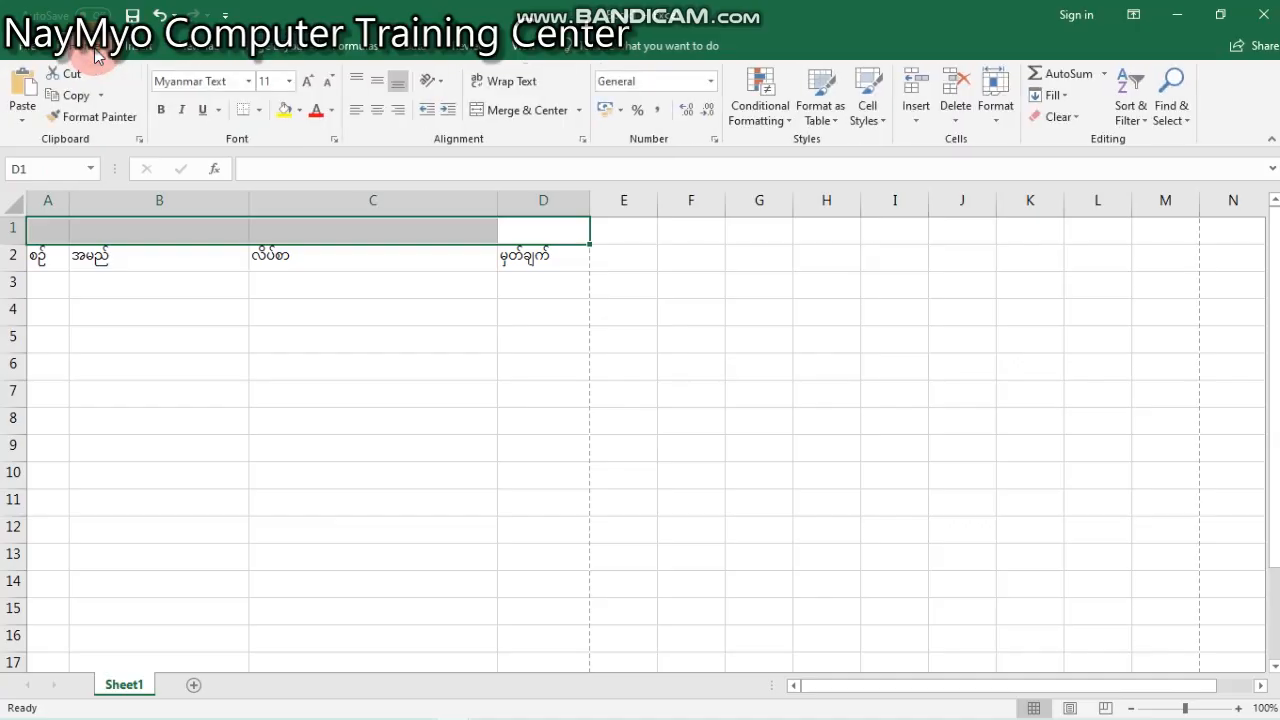
{"action": "left_click", "coordinate": [529, 111]}
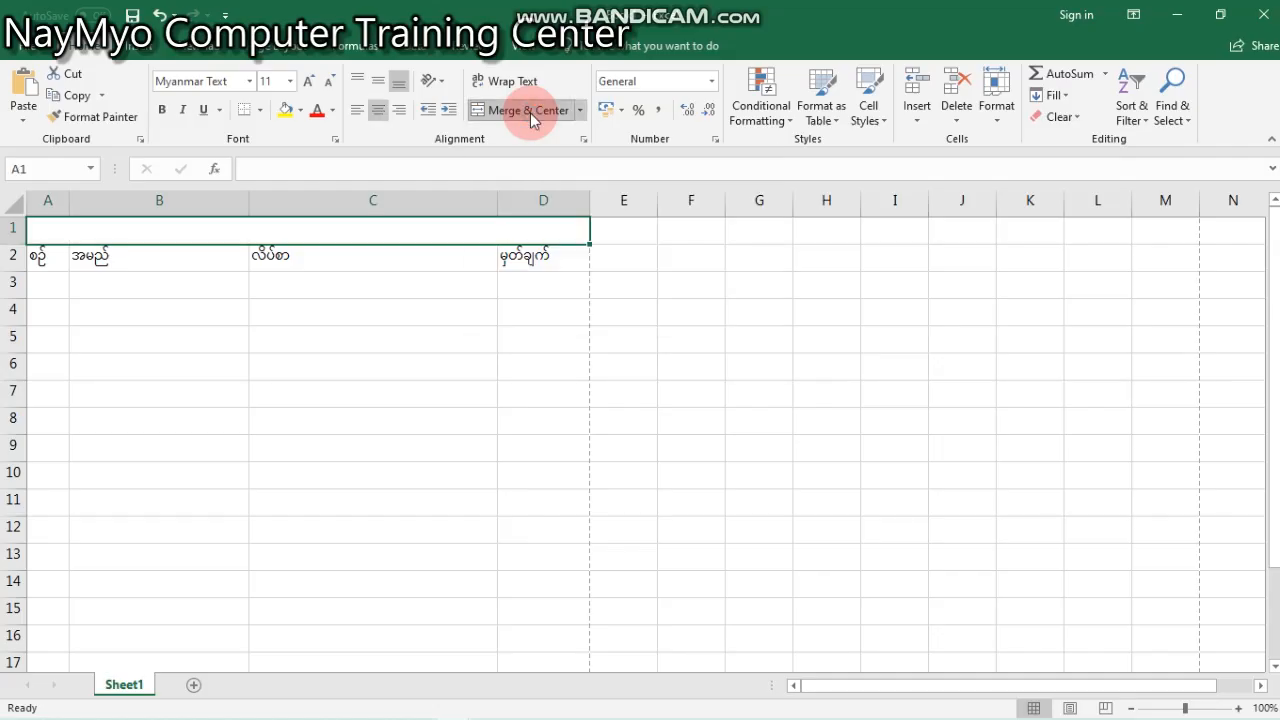
- Enter the title အမည်နှင့်လိပ်စာ in the merged cell of row 1
{"action": "left_click", "coordinate": [292, 237]}
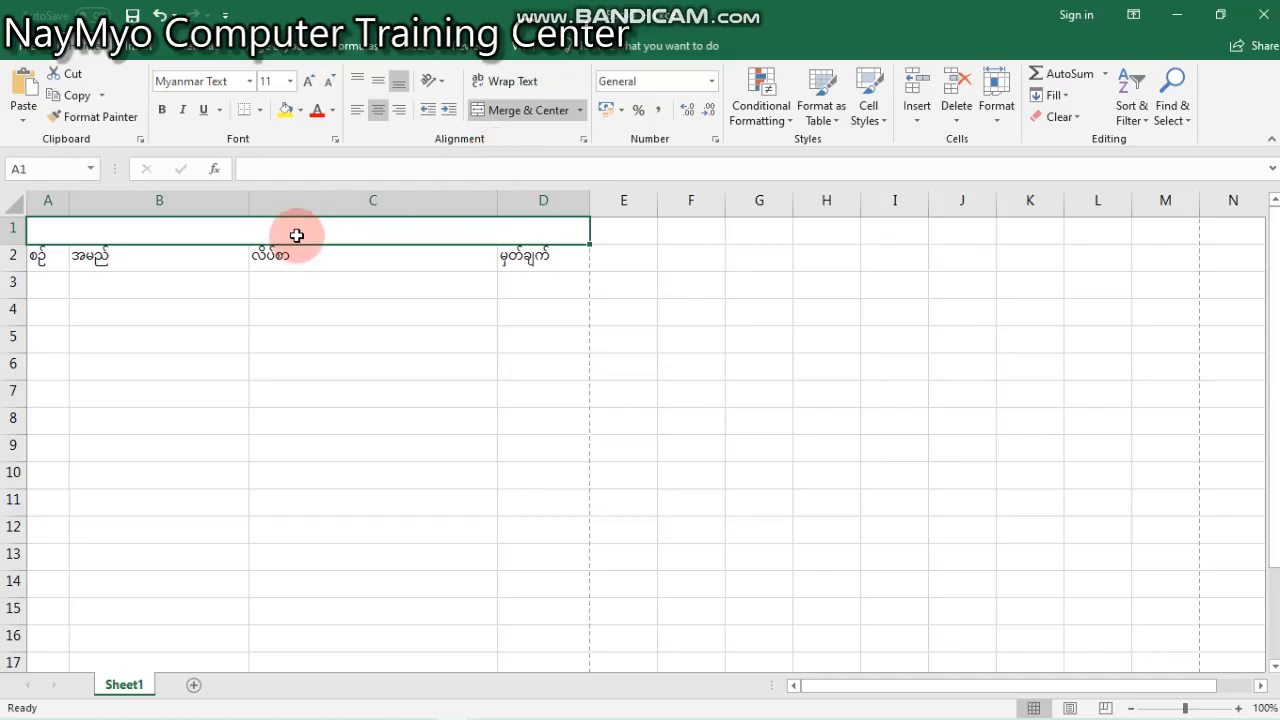
{"action": "double_click", "coordinate": [296, 235]}
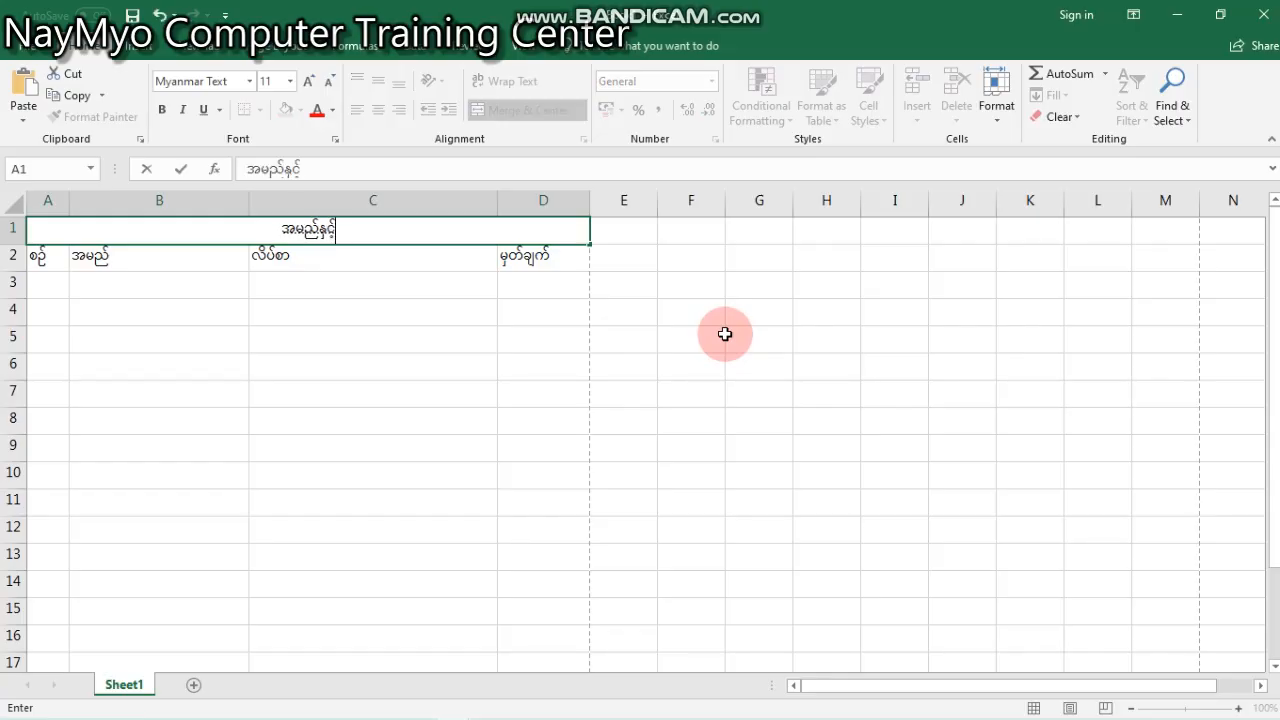
{"action": "key", "text": "Tab"}
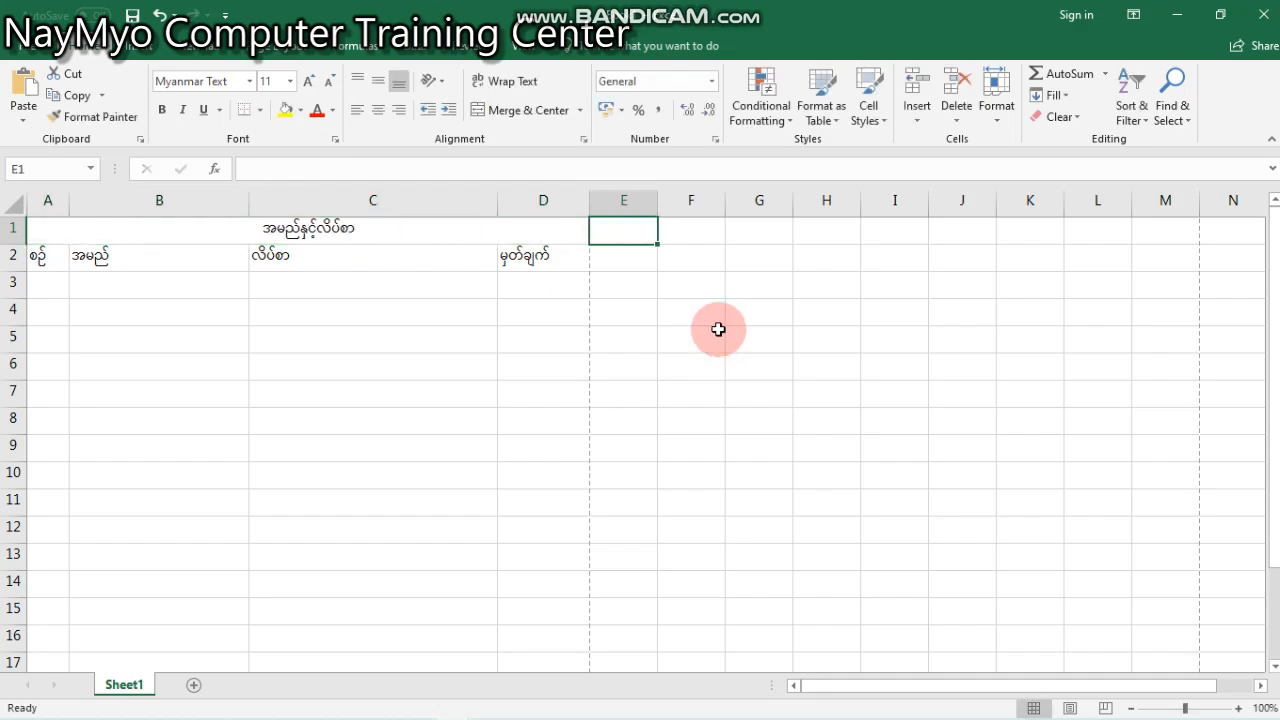
- Make the table title in the merged cell of row 1 bold
{"action": "left_click", "coordinate": [513, 227]}
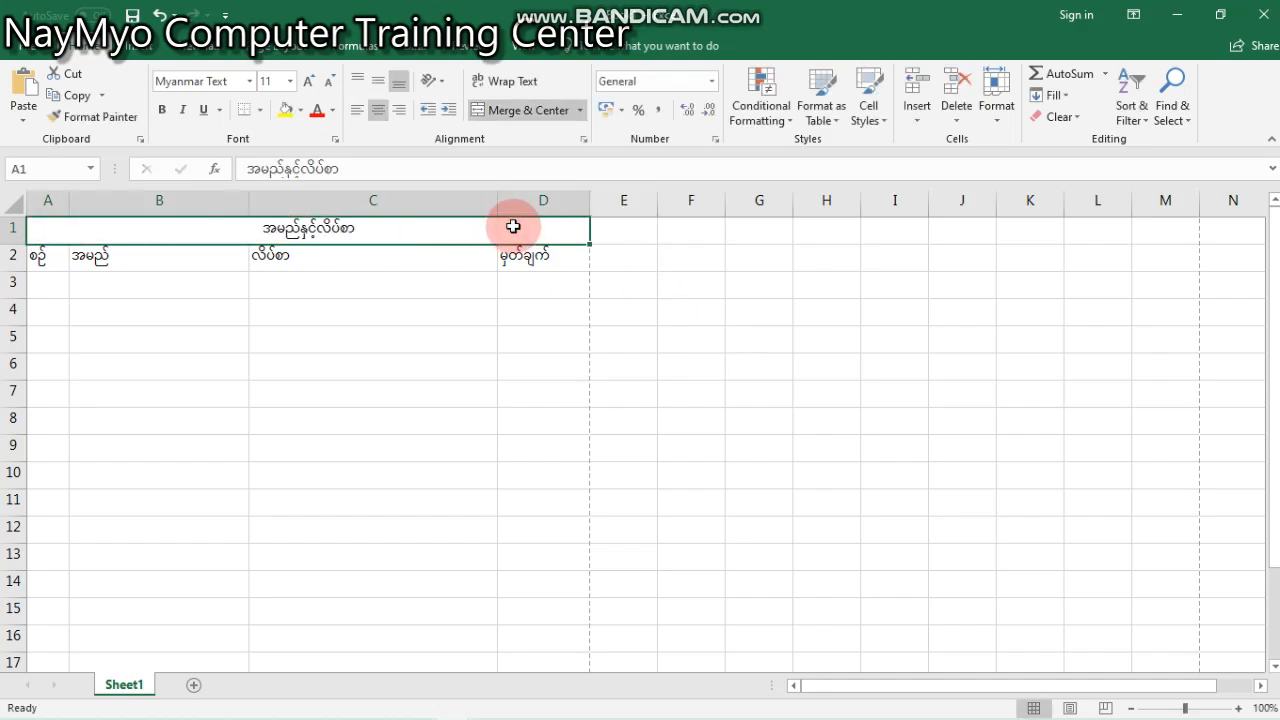
{"action": "left_click", "coordinate": [543, 363]}
{"action": "left_click", "coordinate": [566, 248]}
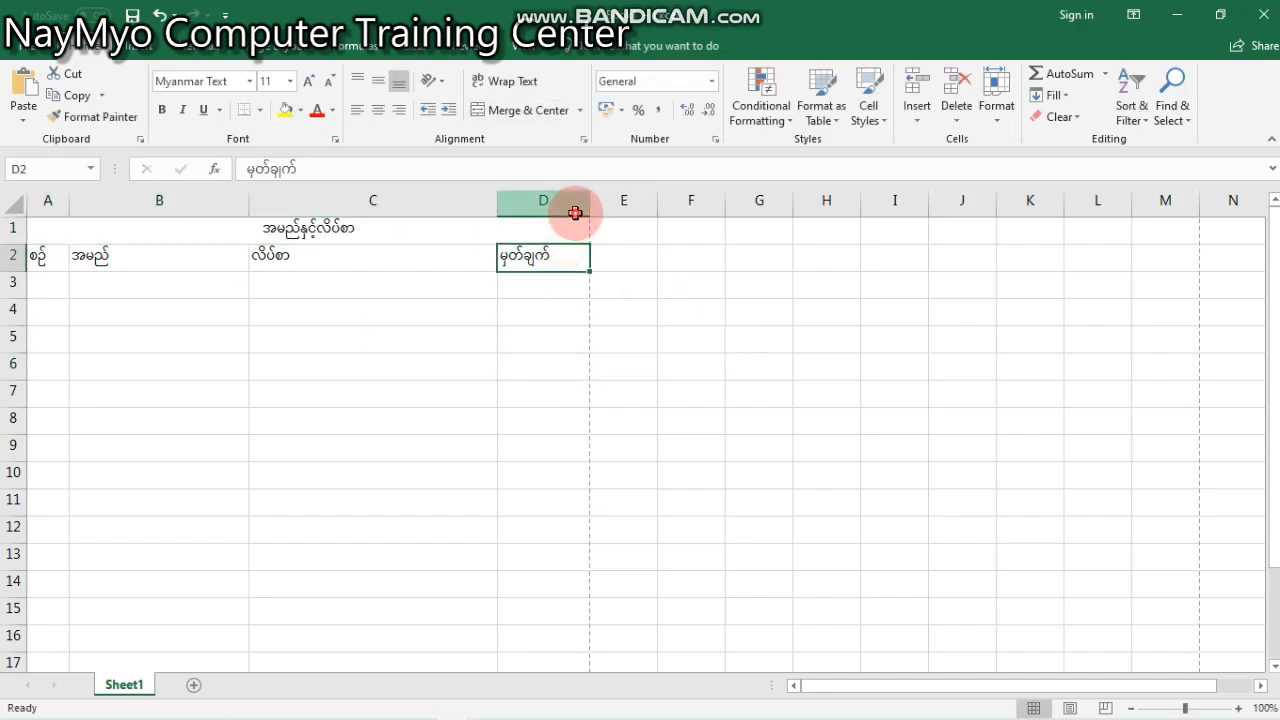
{"action": "left_click", "coordinate": [529, 207]}
{"action": "left_click", "coordinate": [341, 236]}
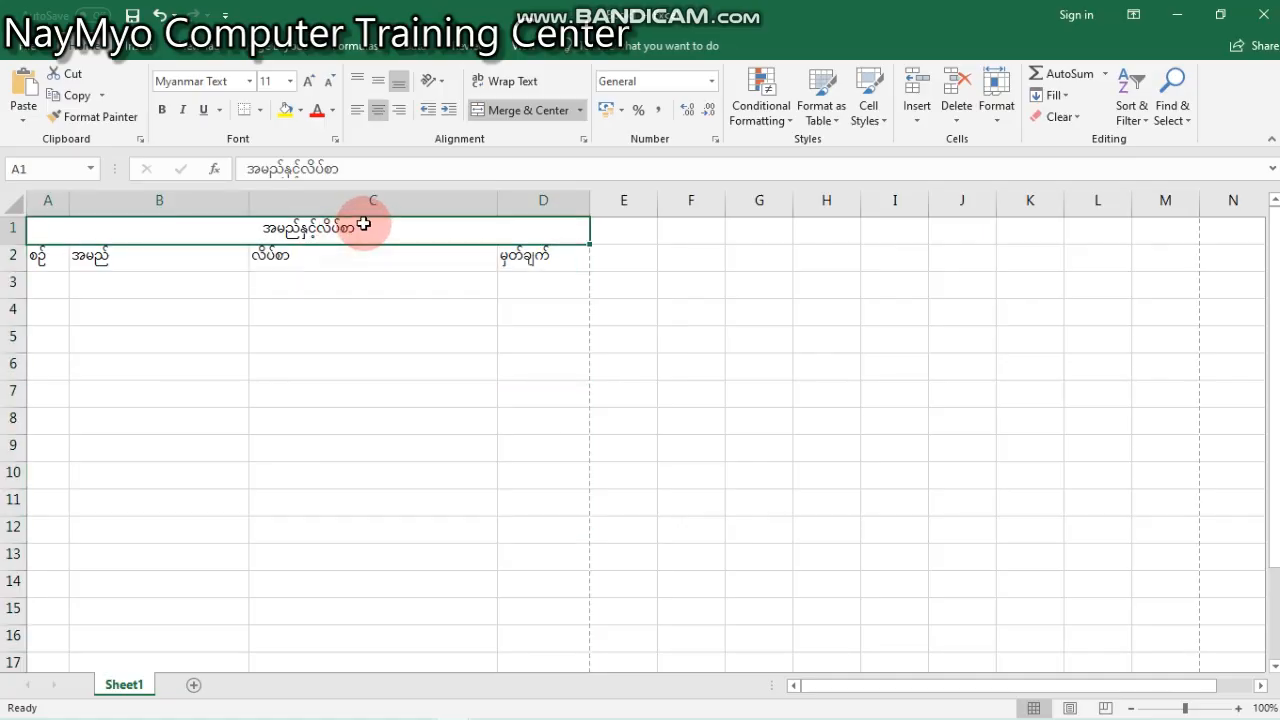
{"action": "left_click", "coordinate": [161, 110]}
{"action": "left_click", "coordinate": [451, 360]}
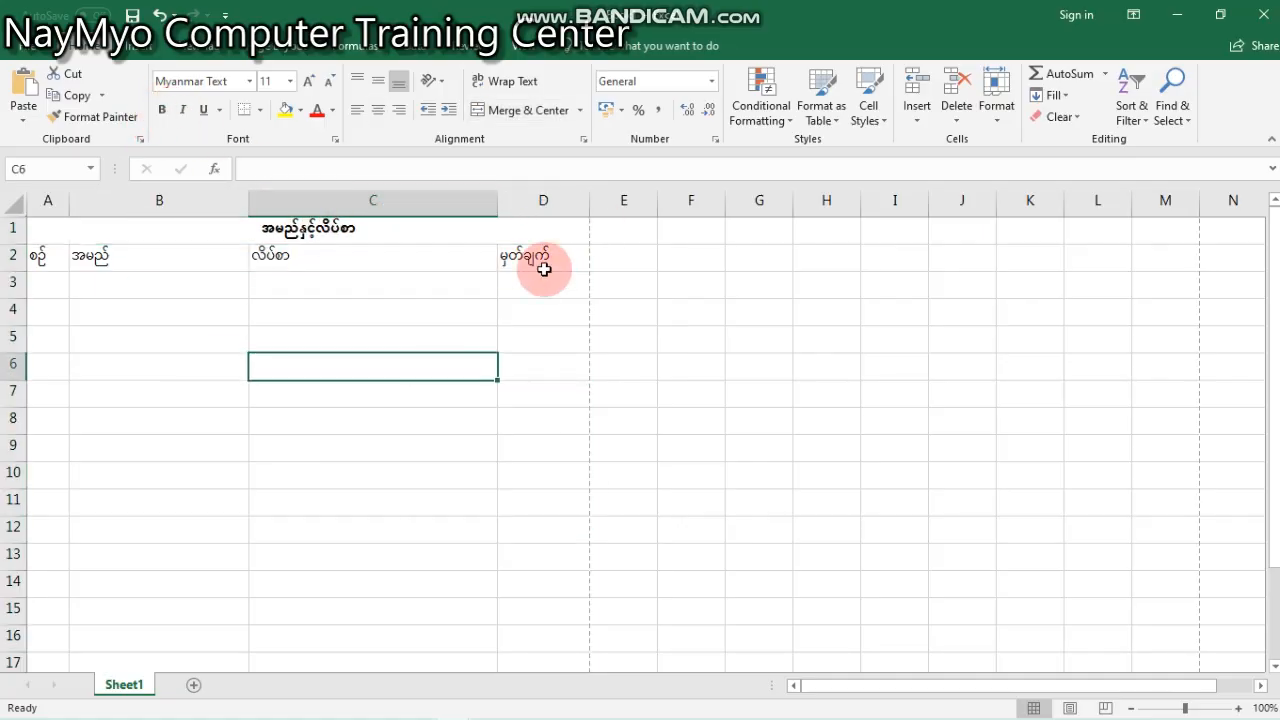
- Center the column headings in A2:D2 and make them bold
{"action": "left_click_drag", "start_coordinate": [544, 264], "coordinate": [44, 261]}
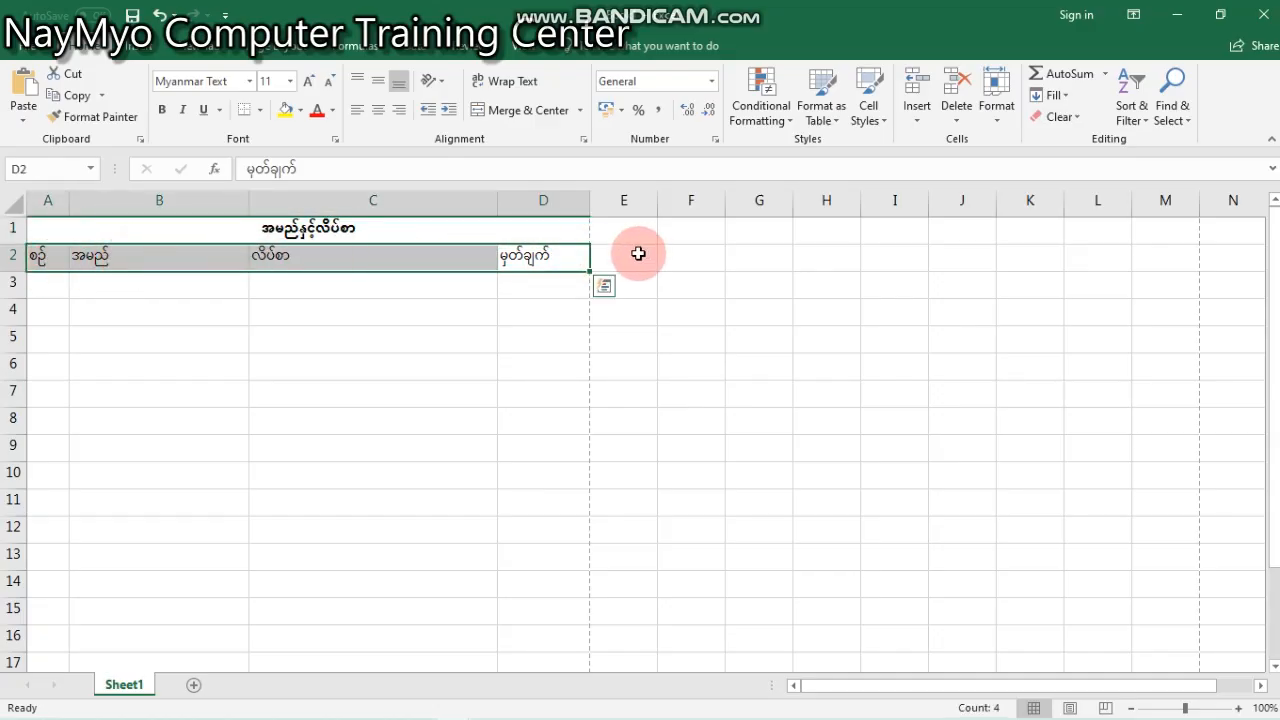
{"action": "left_click", "coordinate": [377, 110]}
{"action": "left_click", "coordinate": [162, 110]}
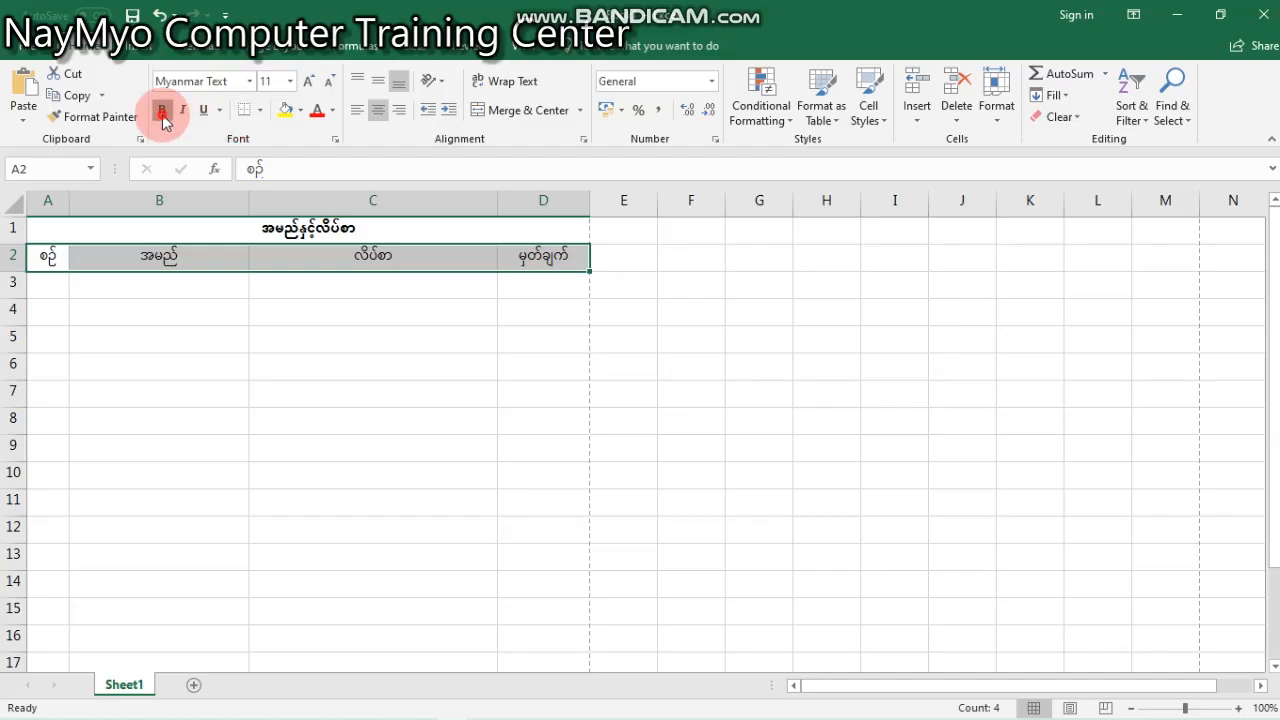
{"action": "left_click", "coordinate": [288, 398]}
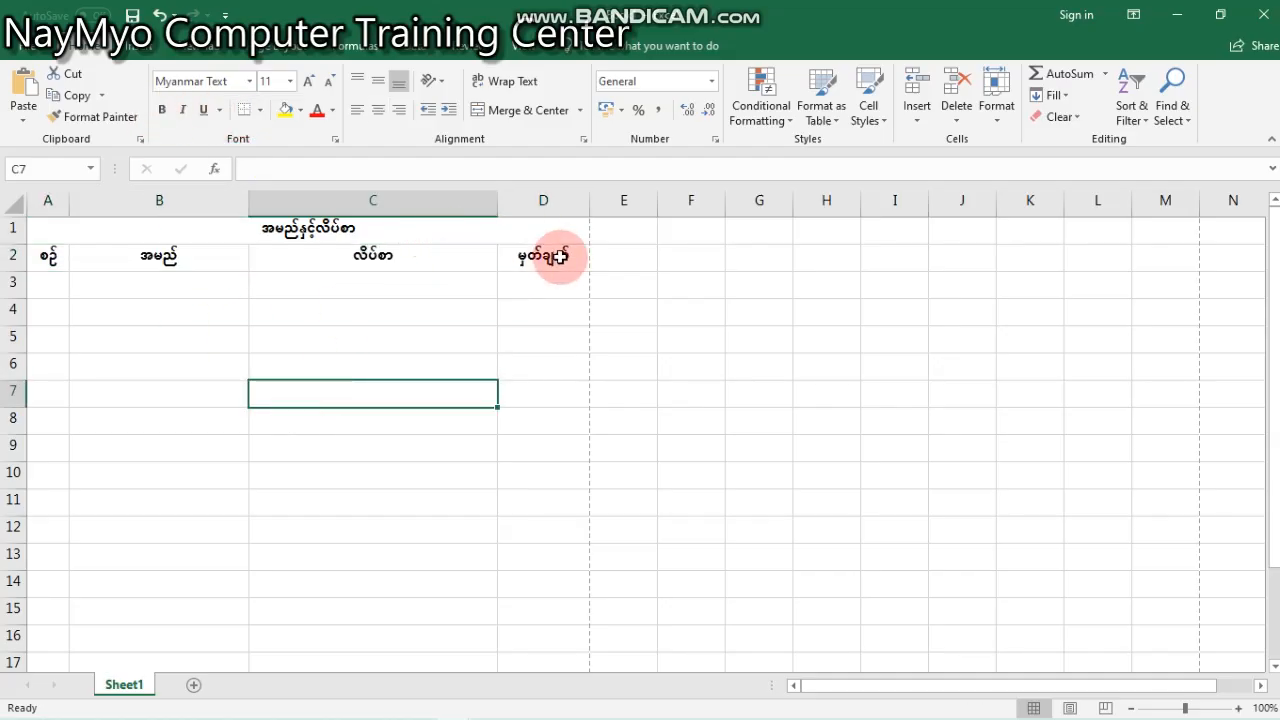
- Apply All Borders to the table range A2:D16
{"action": "left_click", "coordinate": [510, 234]}
{"action": "left_click", "coordinate": [546, 263]}
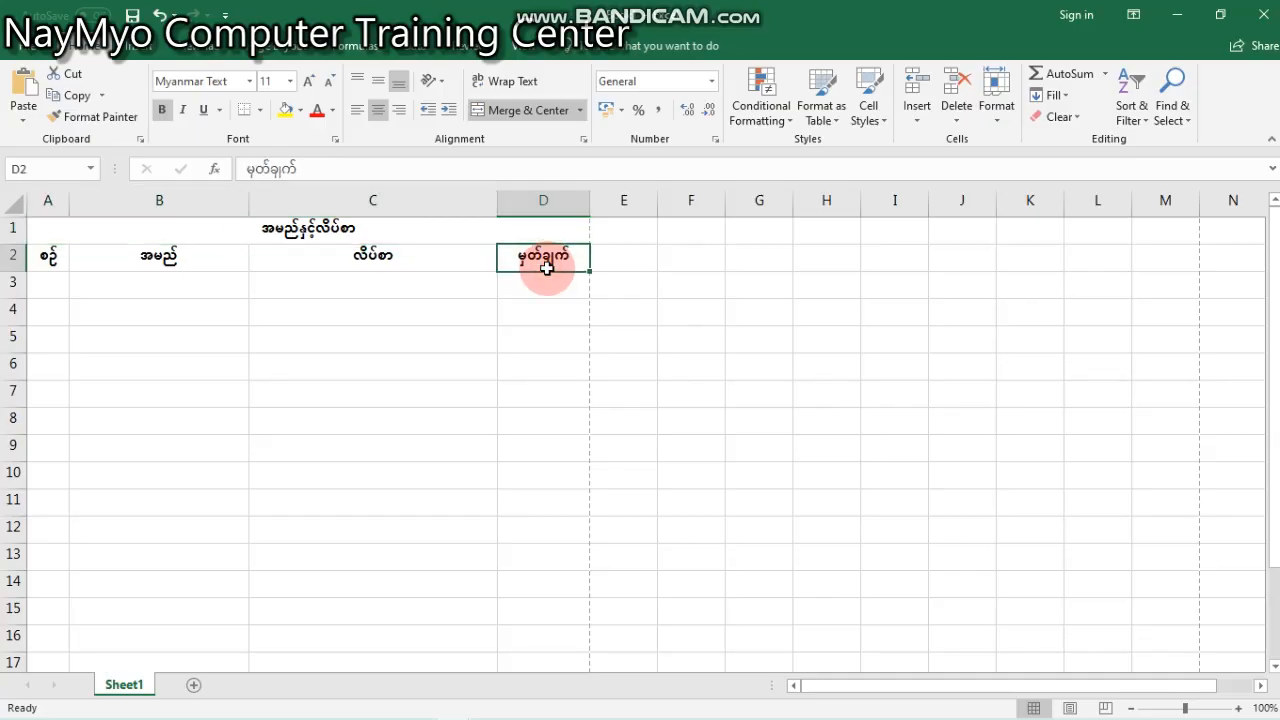
{"action": "left_click_drag", "start_coordinate": [546, 263], "coordinate": [53, 639]}
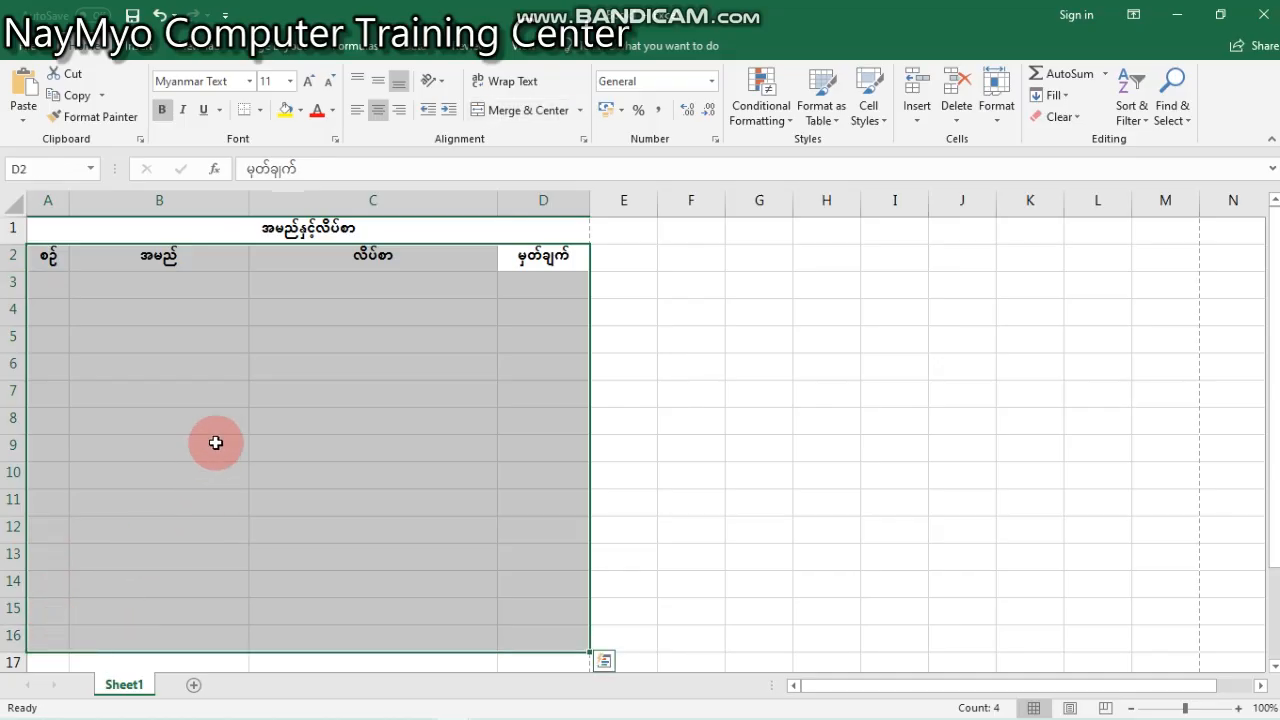
{"action": "left_click", "coordinate": [263, 110]}
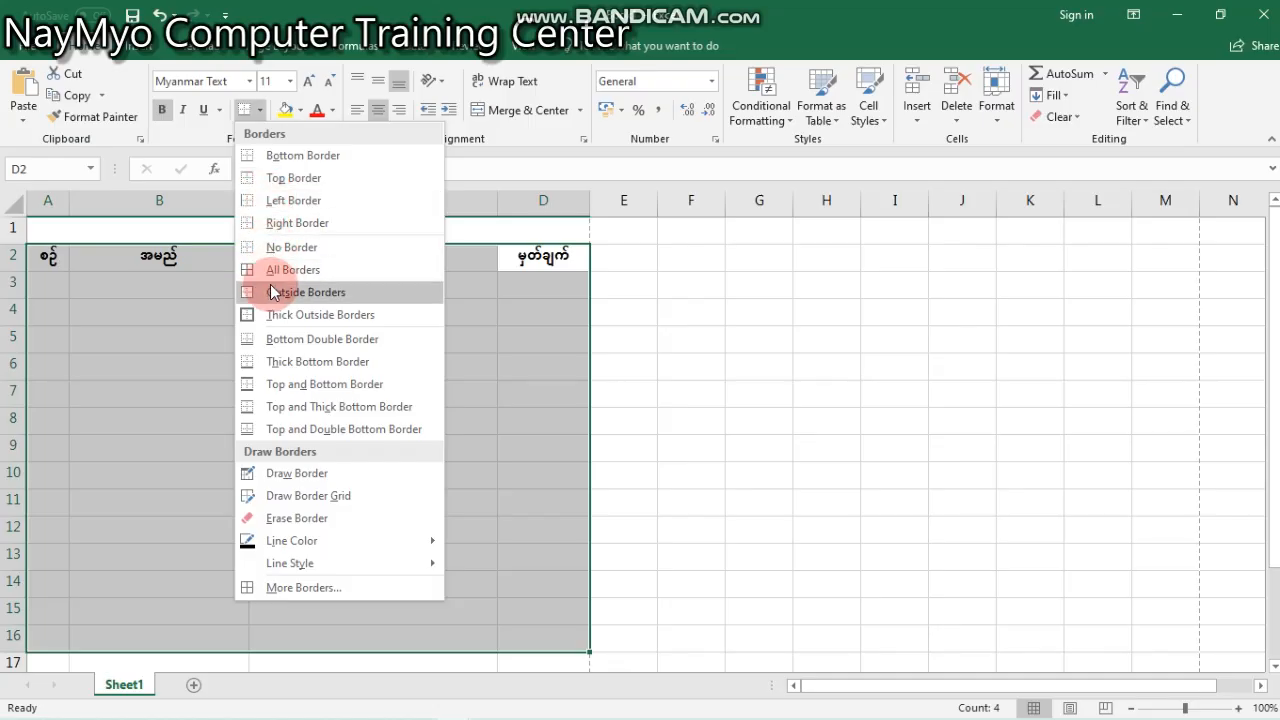
{"action": "left_click", "coordinate": [349, 272]}
{"action": "left_click", "coordinate": [435, 351]}
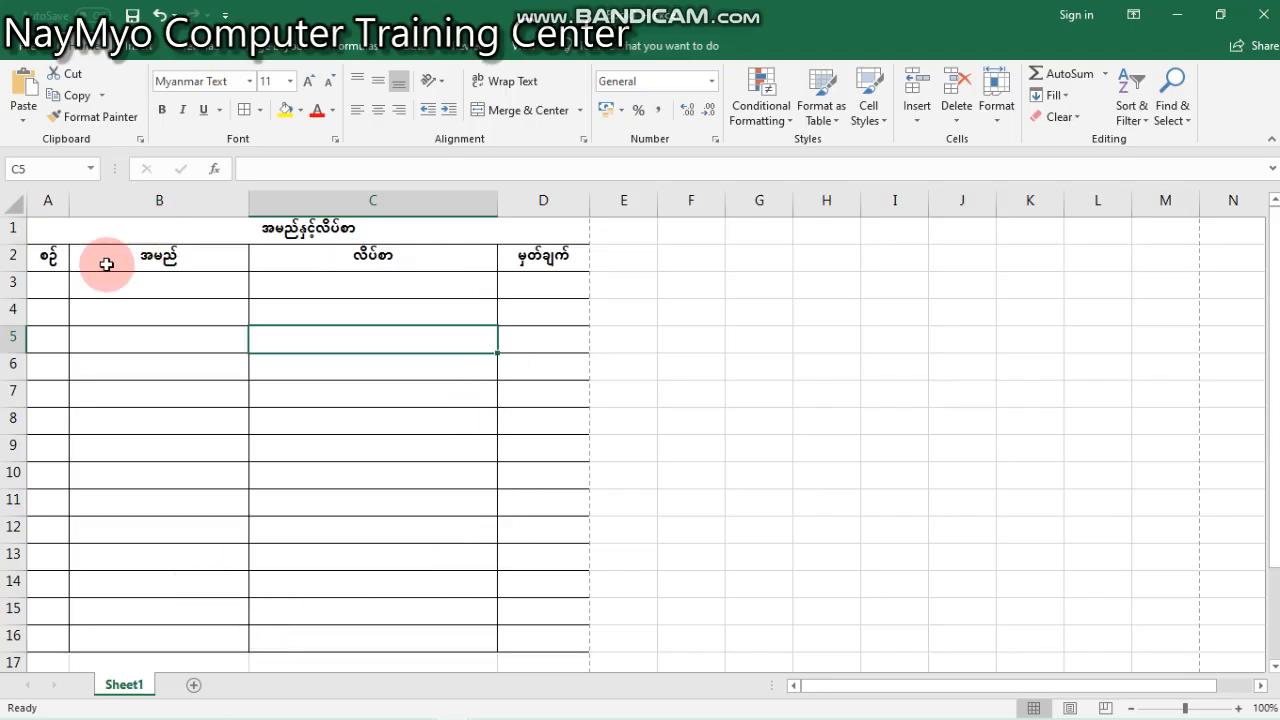
- Fill in the first record in row 3: number ၁ in A3, the person's name in B3 and ရန်ကုန် in C3
{"action": "left_click", "coordinate": [60, 284]}
{"action": "left_click", "coordinate": [94, 289]}
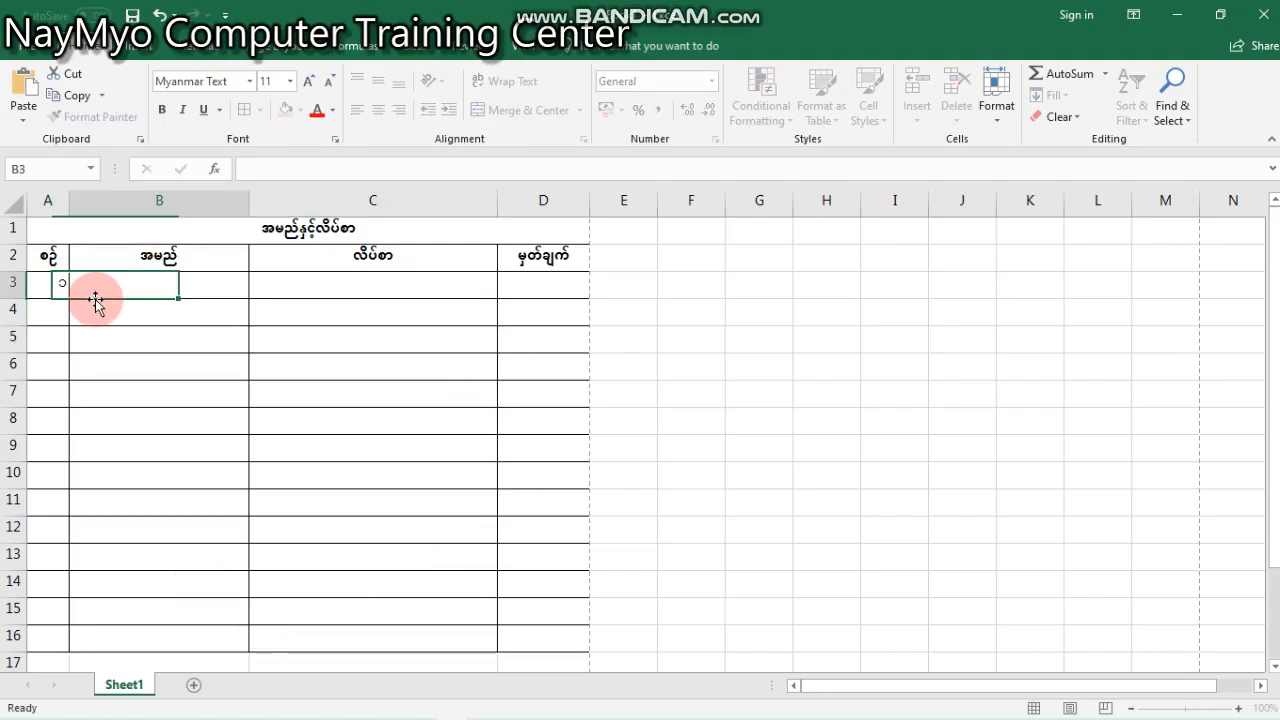
{"action": "type", "text": "ေမာင်ေမာင်"}
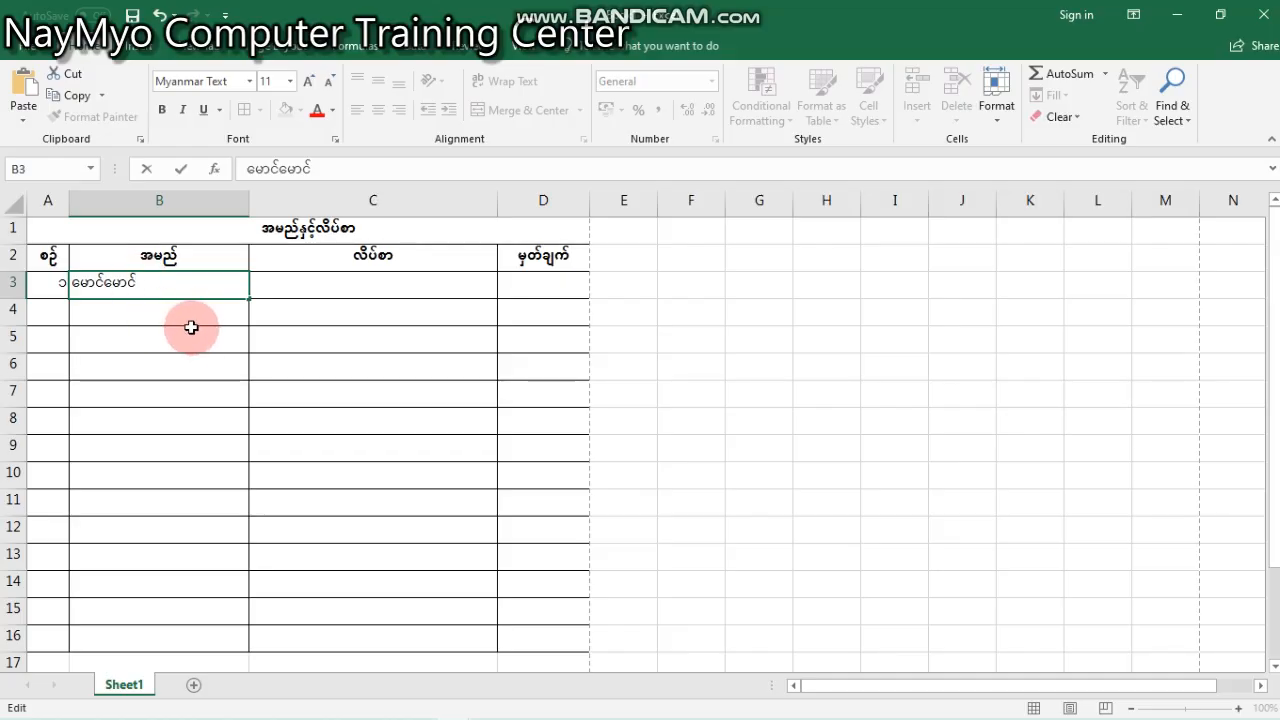
{"action": "key", "text": "Tab"}
{"action": "type", "text": "ရ"}
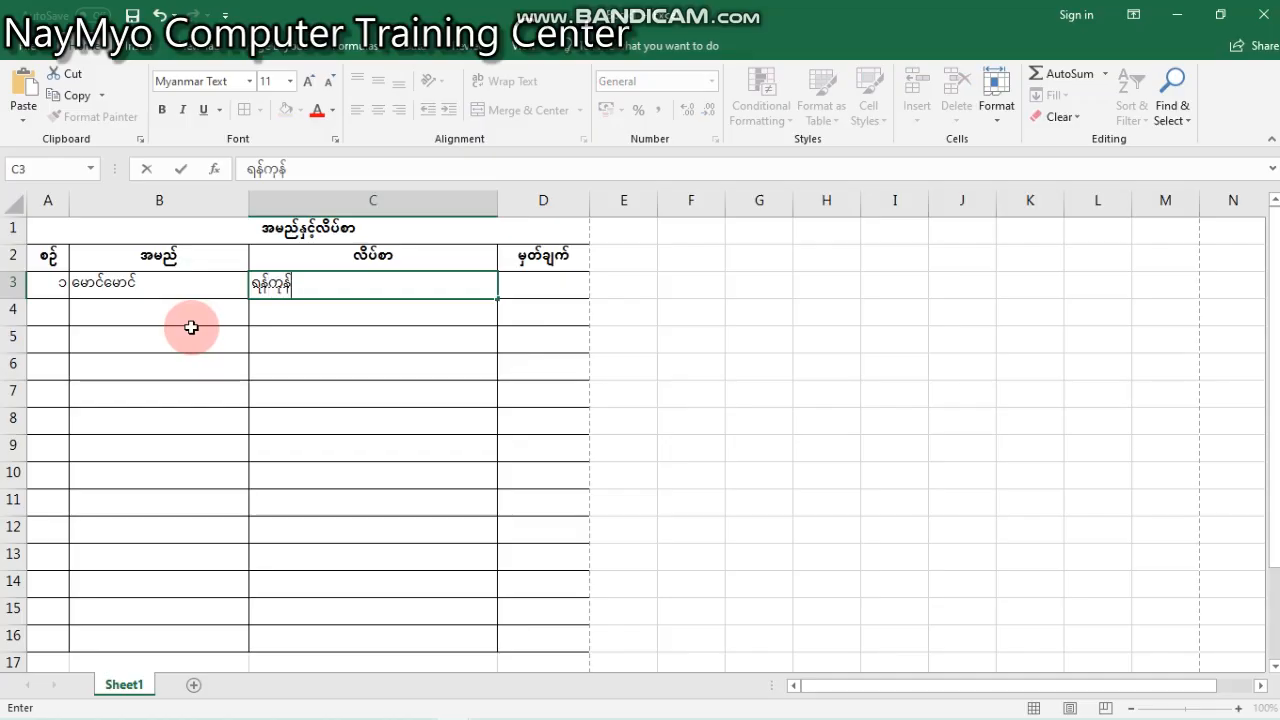
{"action": "key", "text": "Return"}
- Fill in the second record in row 4: number ၂ in A4, the person's name in B4 and မန္တလေး in C4
{"action": "key", "text": "Left"}
{"action": "key", "text": "Left"}
{"action": "type", "text": "၂"}
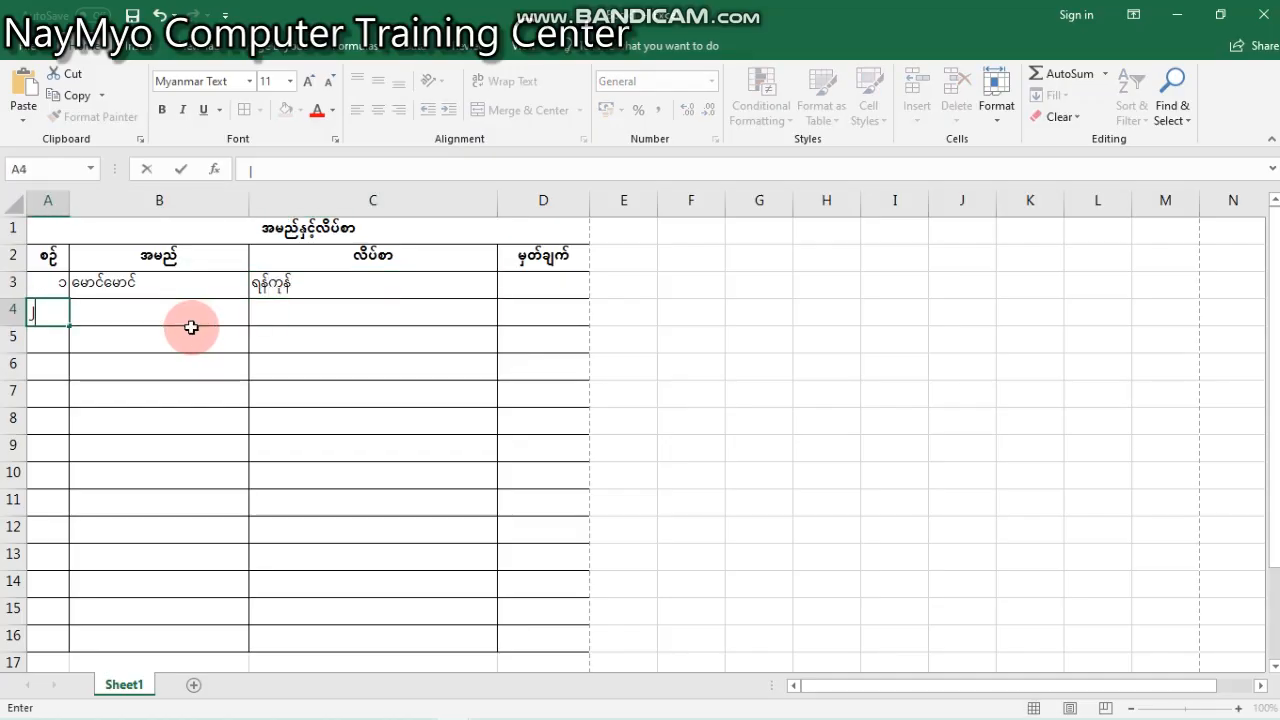
{"action": "key", "text": "Tab"}
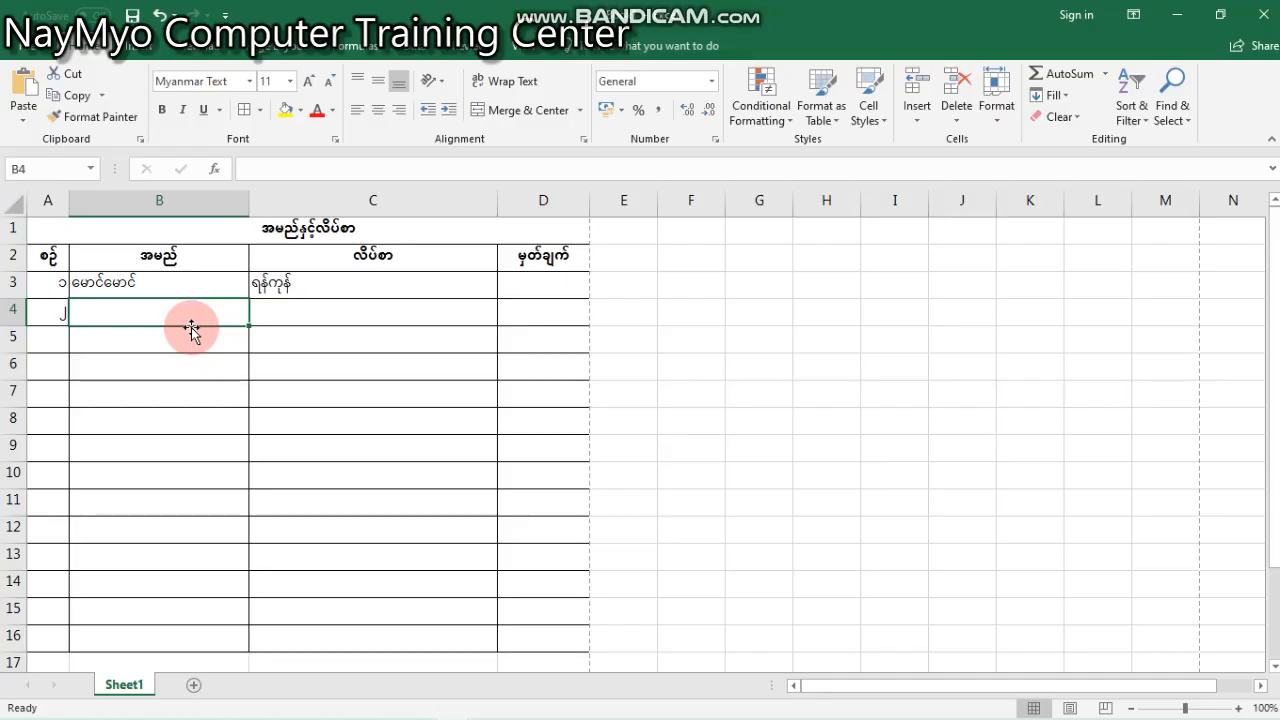
{"action": "key", "text": "Down"}
{"action": "key", "text": "Up"}
{"action": "key", "text": "Up"}
{"action": "key", "text": "Right"}
{"action": "key", "text": "Down"}
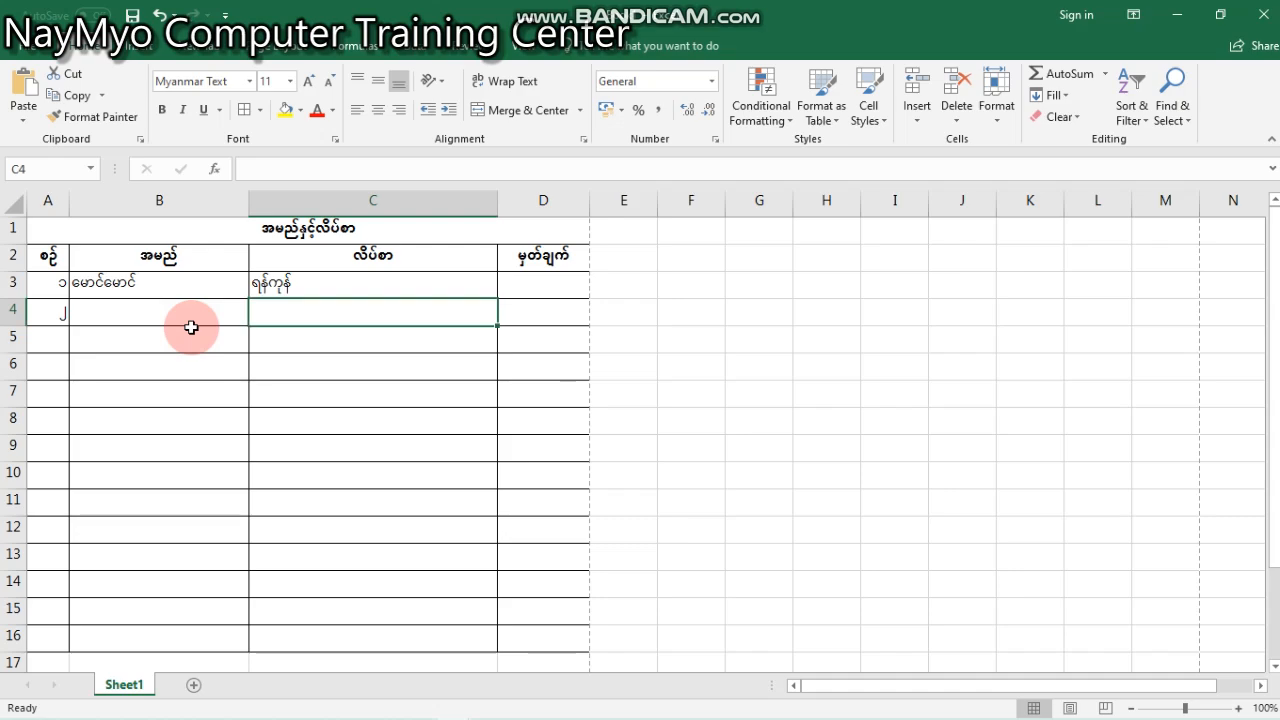
{"action": "left_click", "coordinate": [191, 327]}
{"action": "type", "text": "ကျော"}
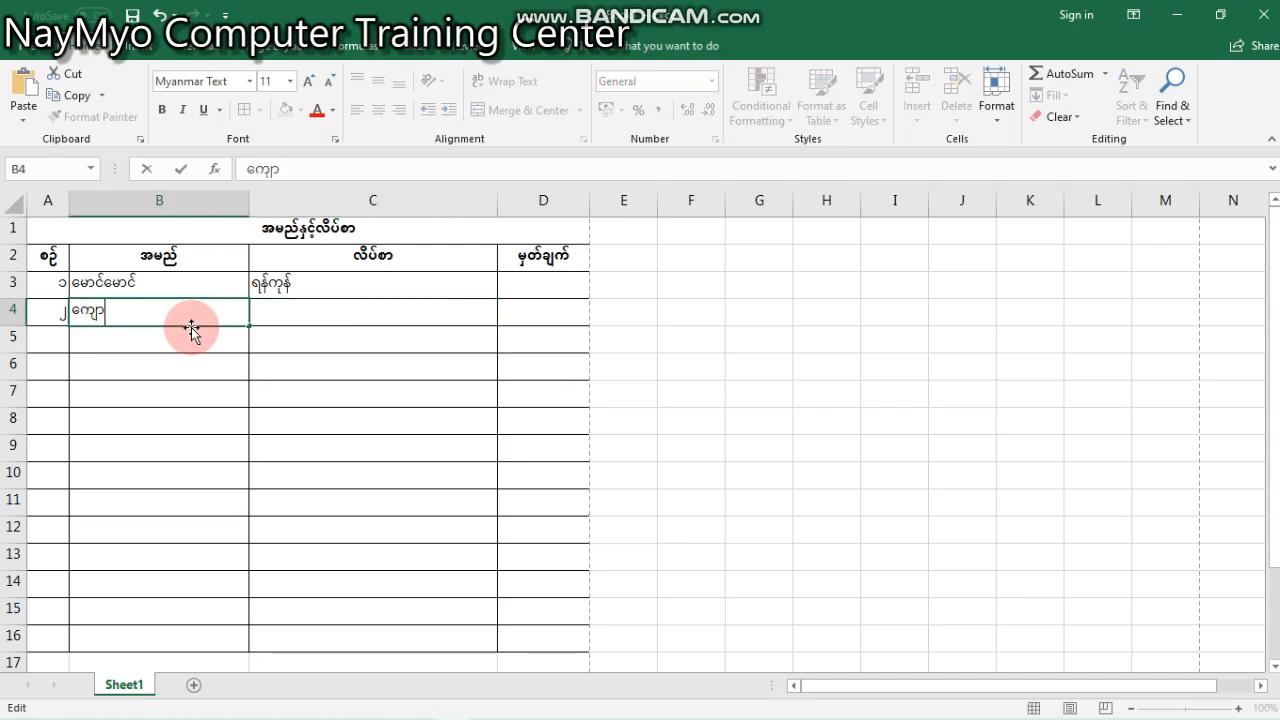
{"action": "type", "text": "်ကျော်"}
{"action": "key", "text": "Tab"}
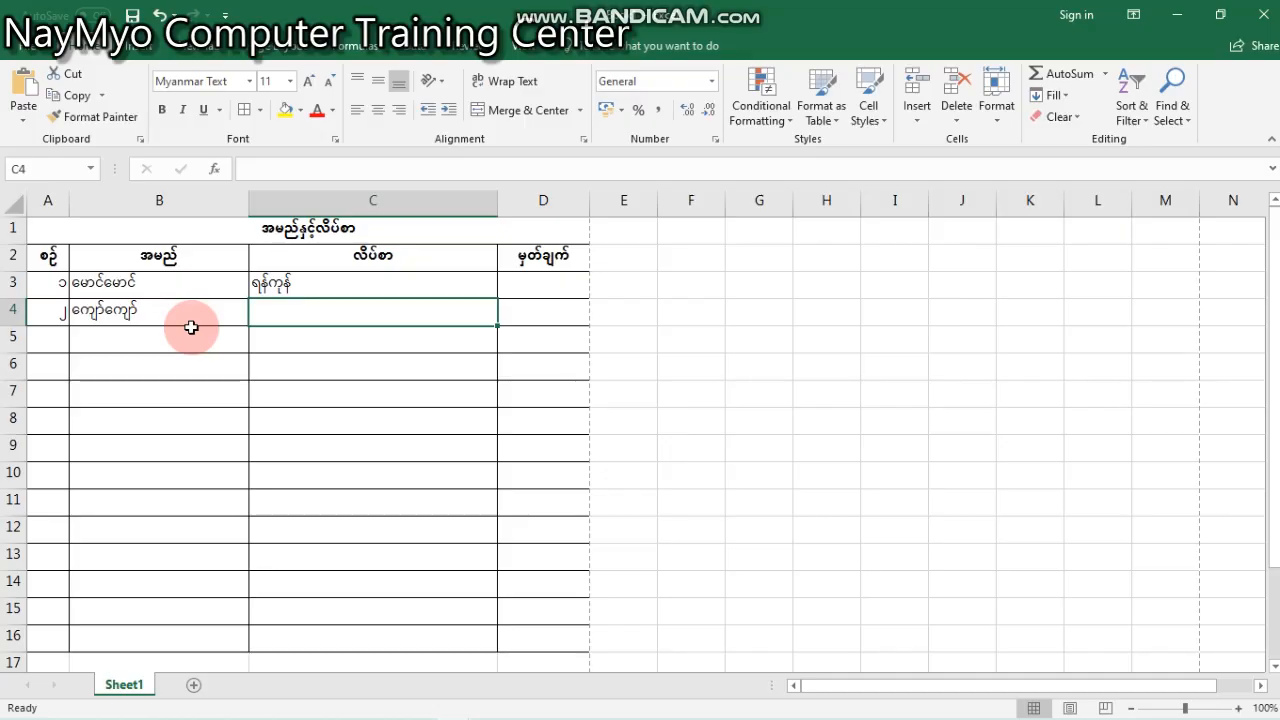
{"action": "type", "text": "န္တလေး"}
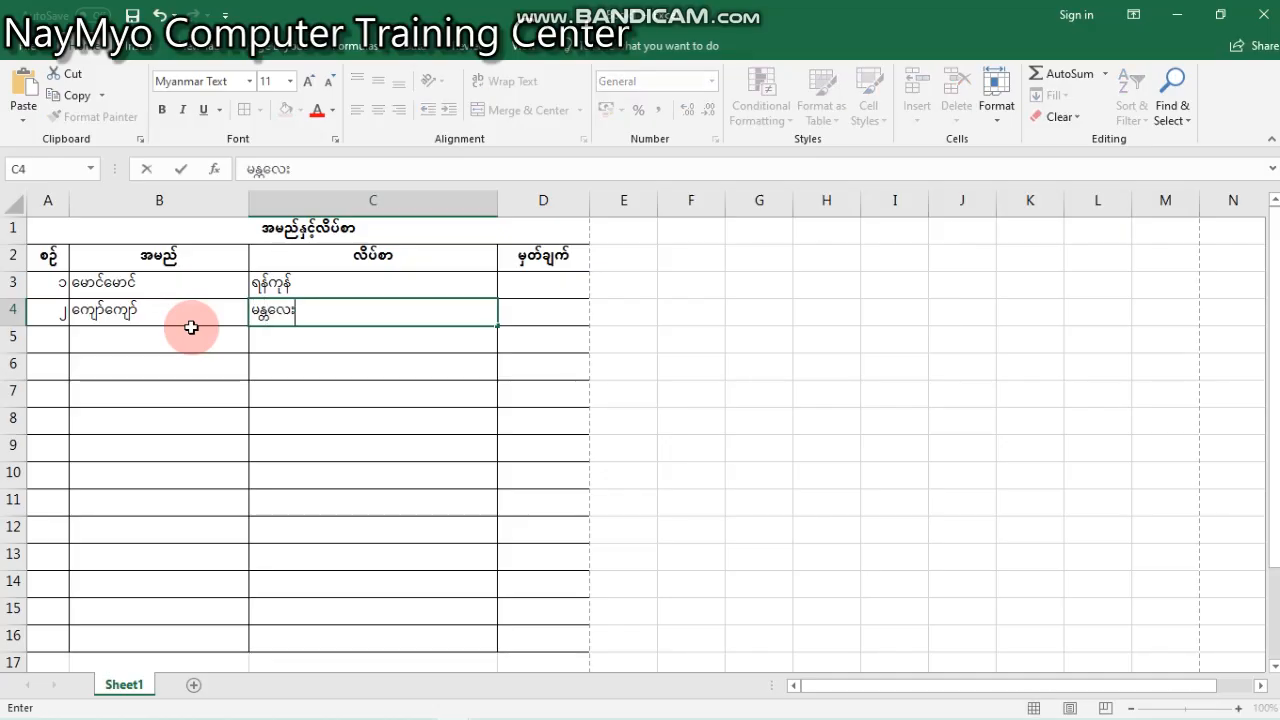
{"action": "key", "text": "Tab"}
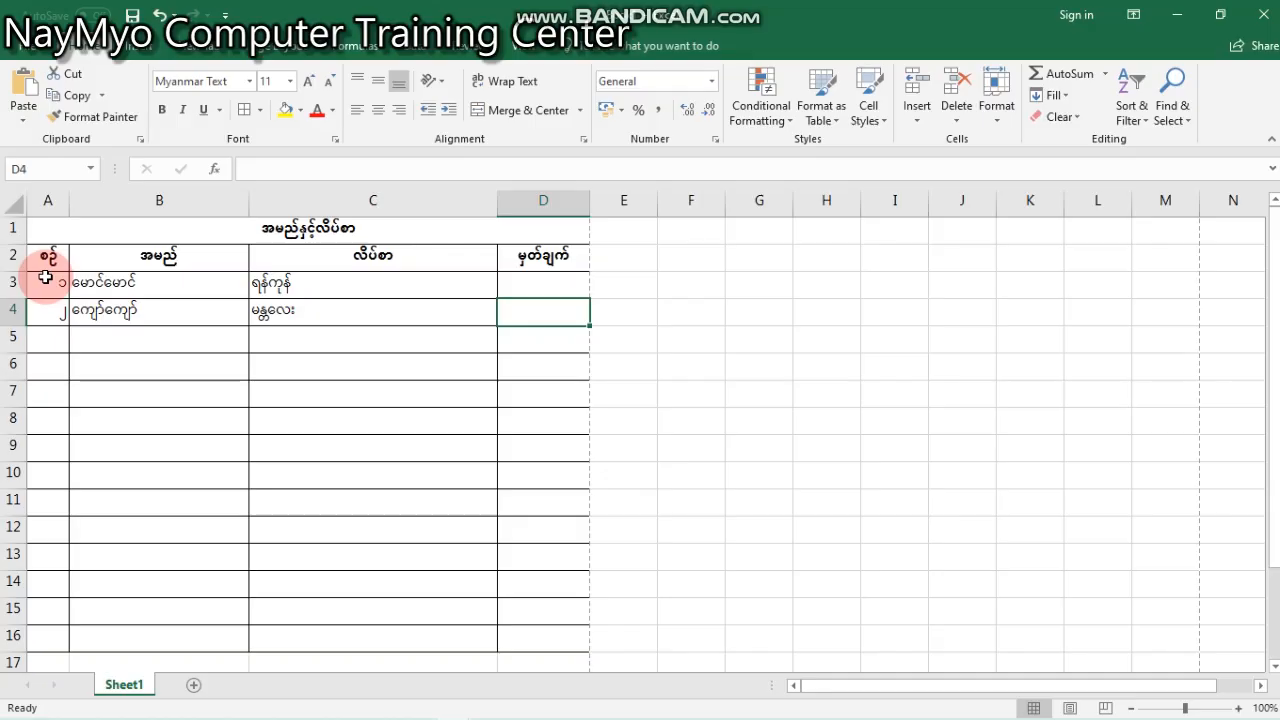
- Autofill the two records in A3:C4 down the table through row 16
{"action": "left_click_drag", "start_coordinate": [45, 278], "coordinate": [417, 306]}
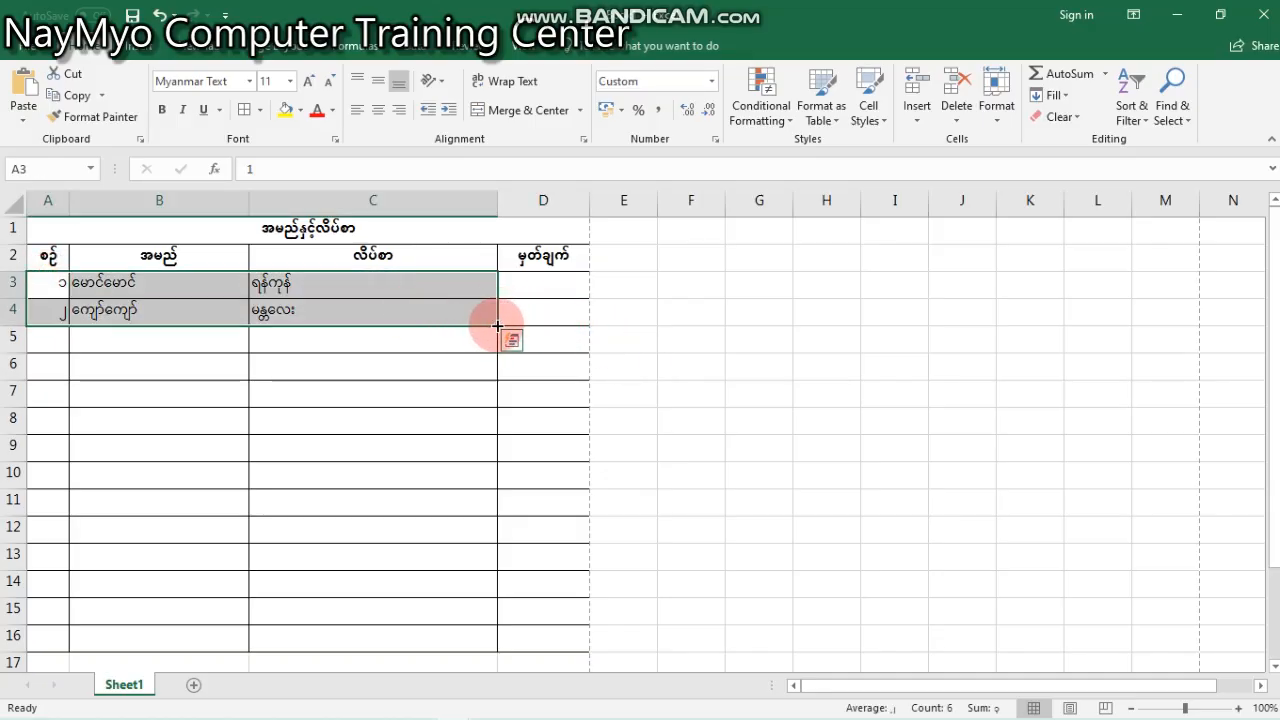
{"action": "left_click_drag", "start_coordinate": [495, 326], "coordinate": [430, 400]}
{"action": "left_click", "coordinate": [331, 312]}
{"action": "scroll", "coordinate": [212, 378], "scroll_direction": "up", "scroll_amount": 3}
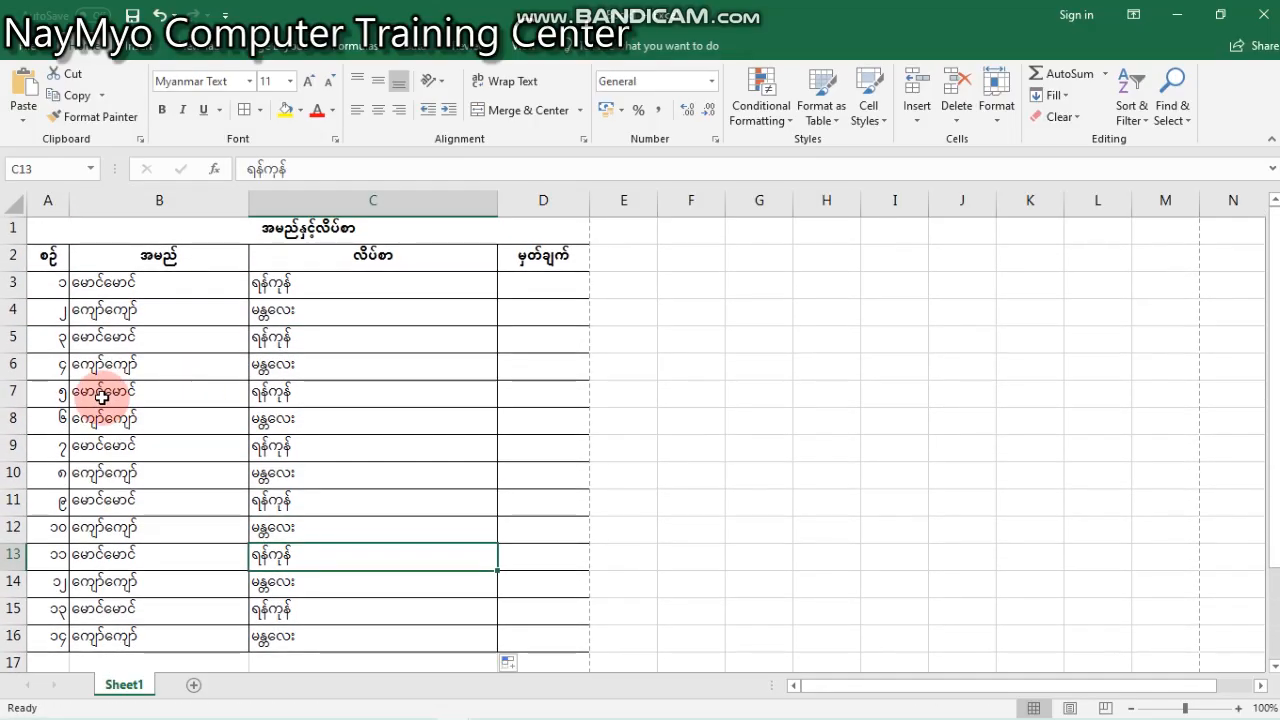
{"action": "left_click", "coordinate": [234, 360]}
{"action": "left_click", "coordinate": [432, 399]}
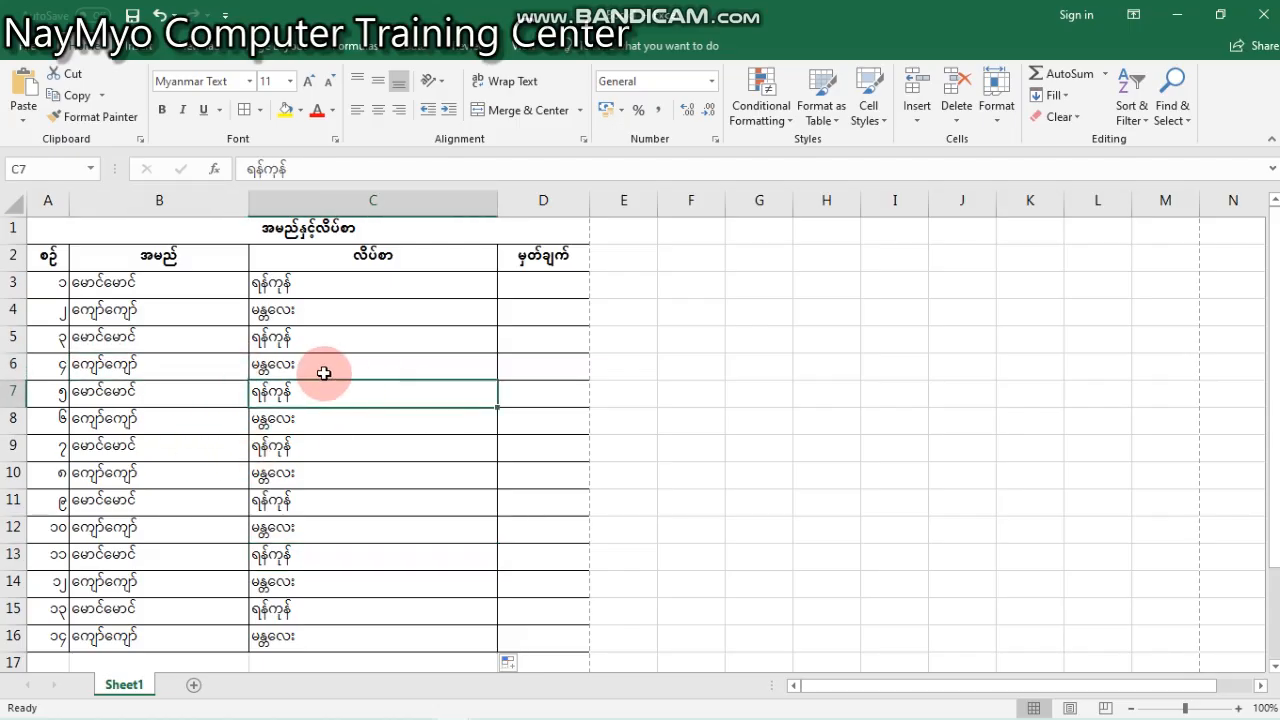
{"action": "left_click", "coordinate": [108, 313]}
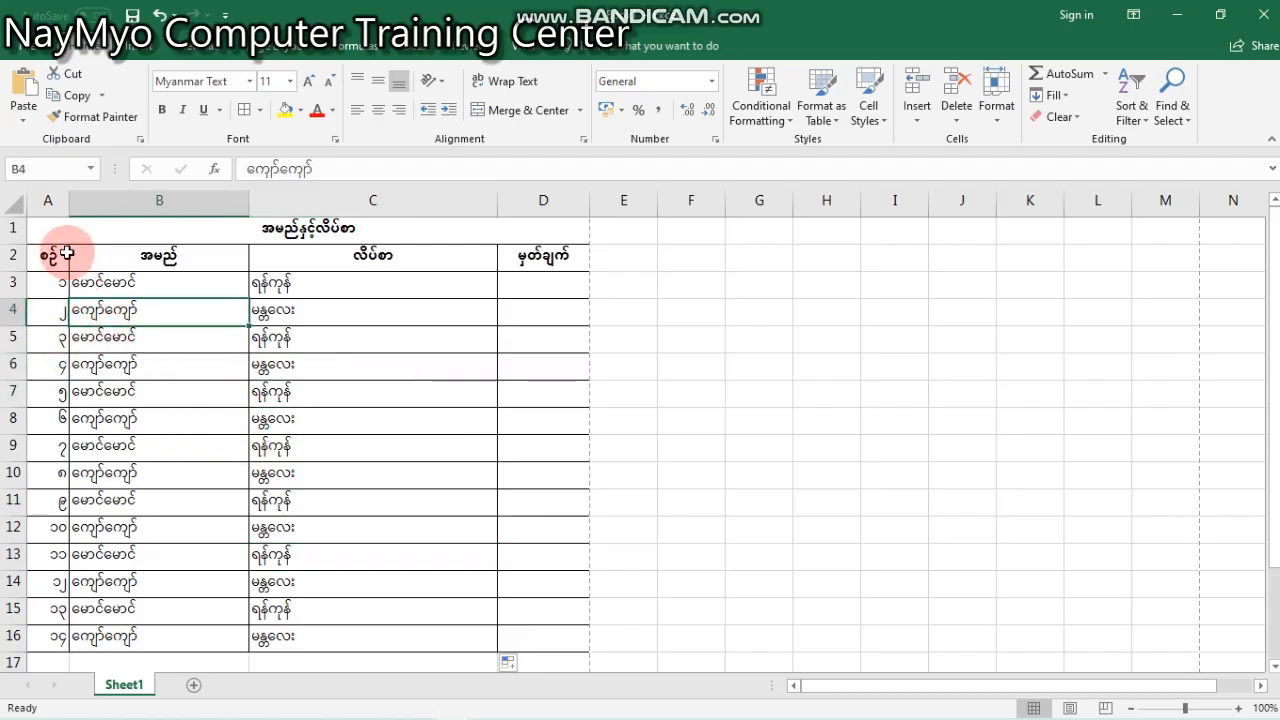
- Autofill the serial numbers from A3:A4 down column A through row 16
{"action": "left_click_drag", "start_coordinate": [57, 292], "coordinate": [53, 305]}
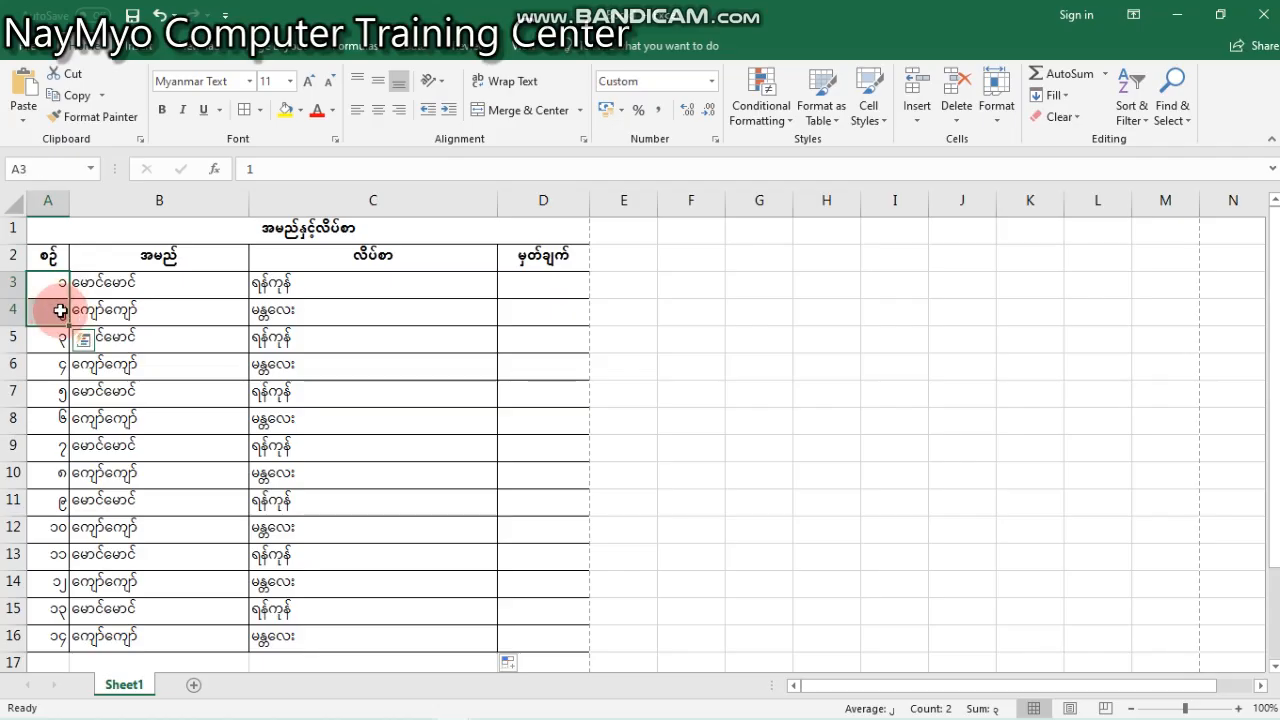
{"action": "double_click", "coordinate": [70, 323]}
{"action": "left_click", "coordinate": [303, 334]}
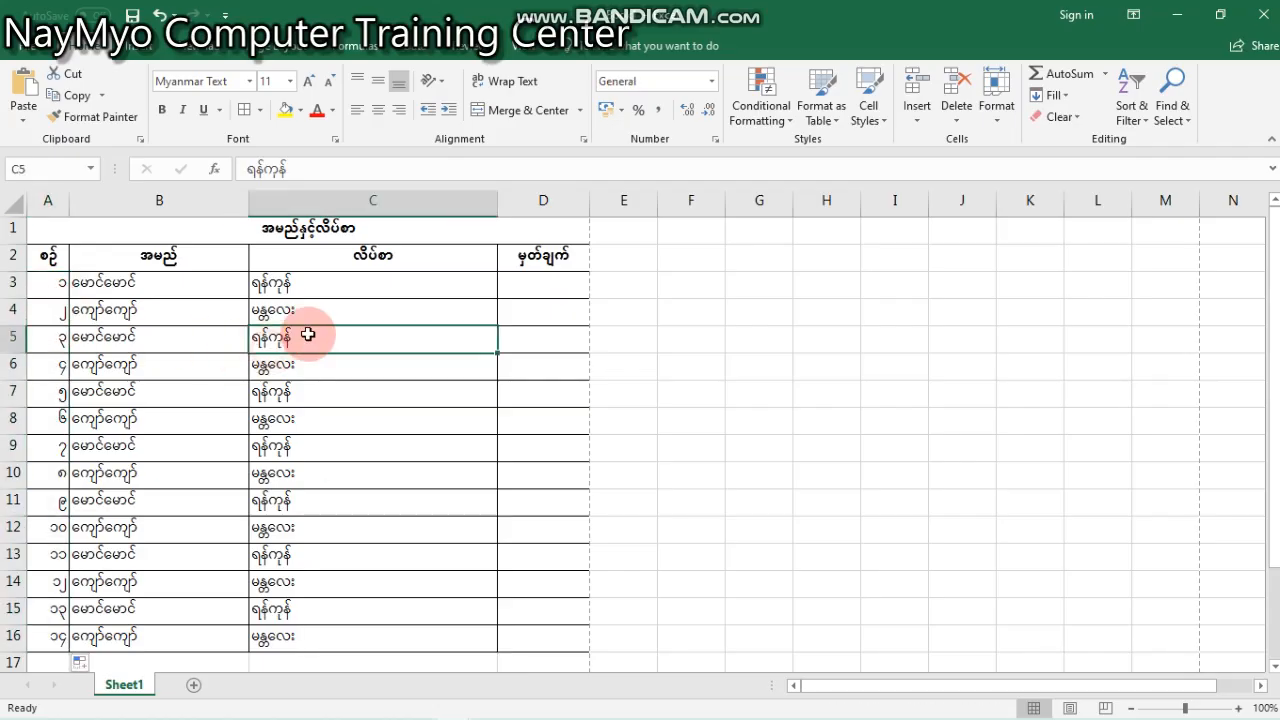
{"action": "left_click", "coordinate": [34, 206]}
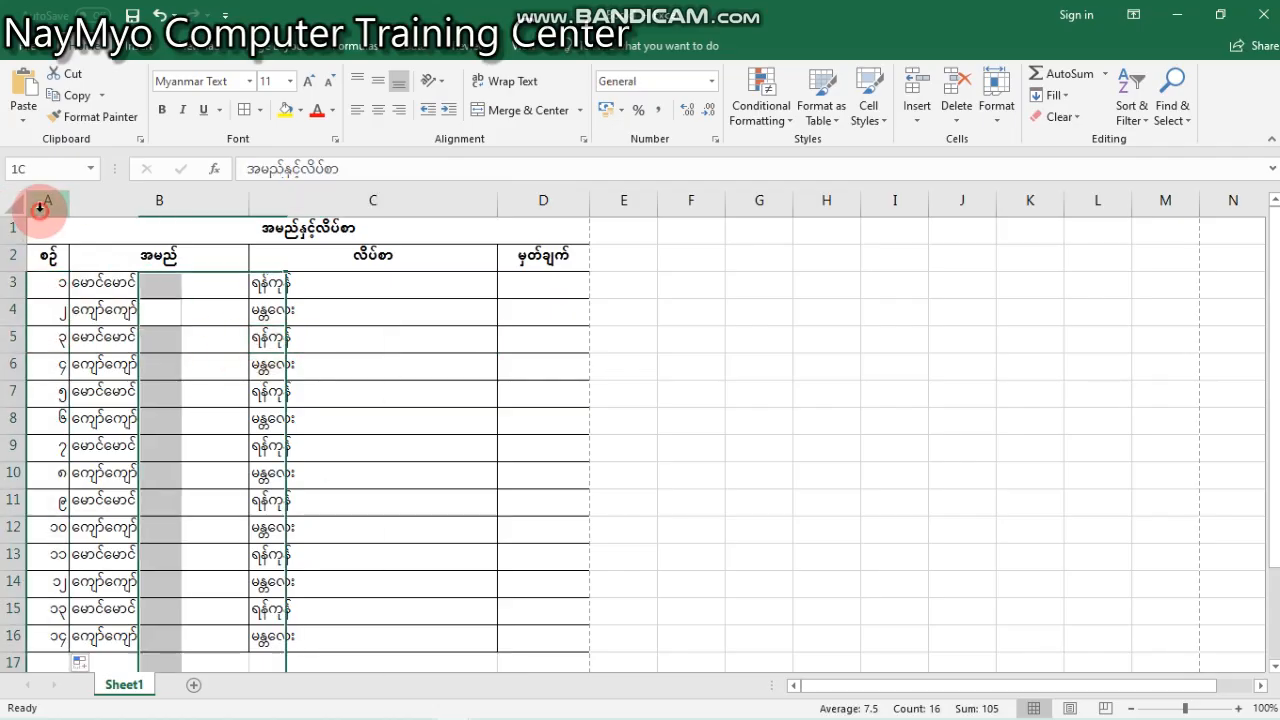
{"action": "left_click", "coordinate": [214, 309]}
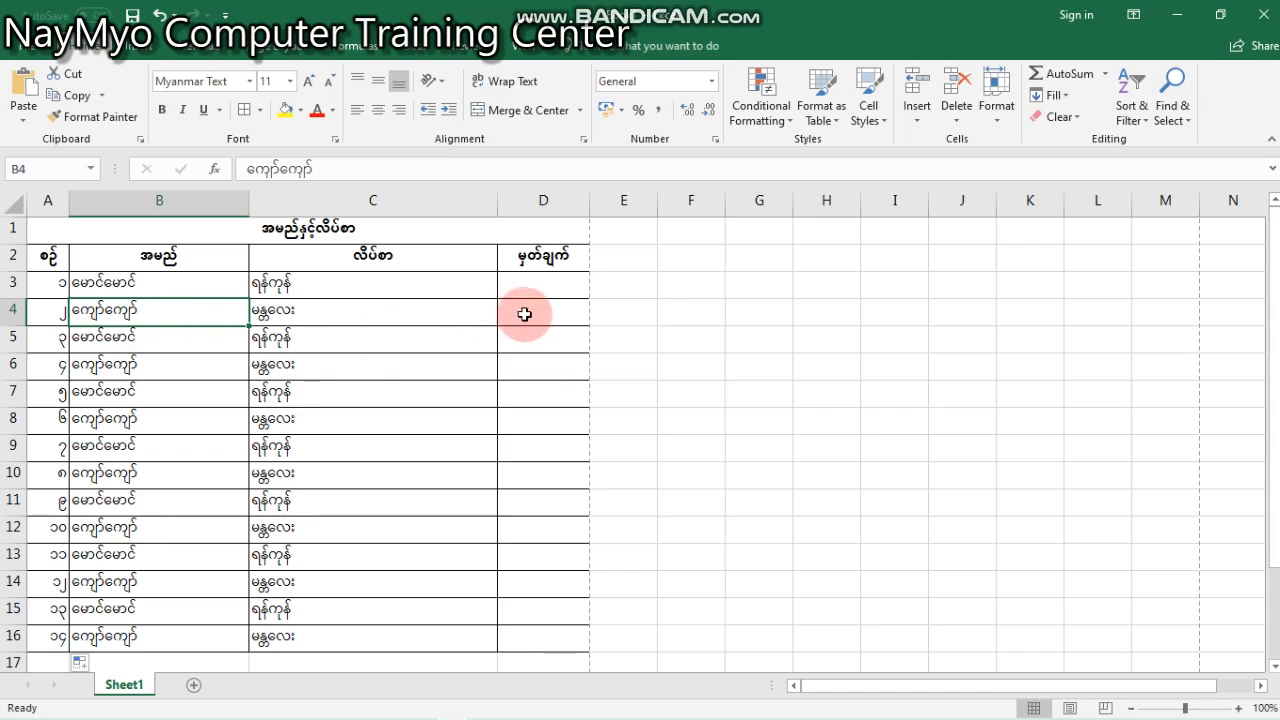
{"action": "left_click", "coordinate": [509, 409]}
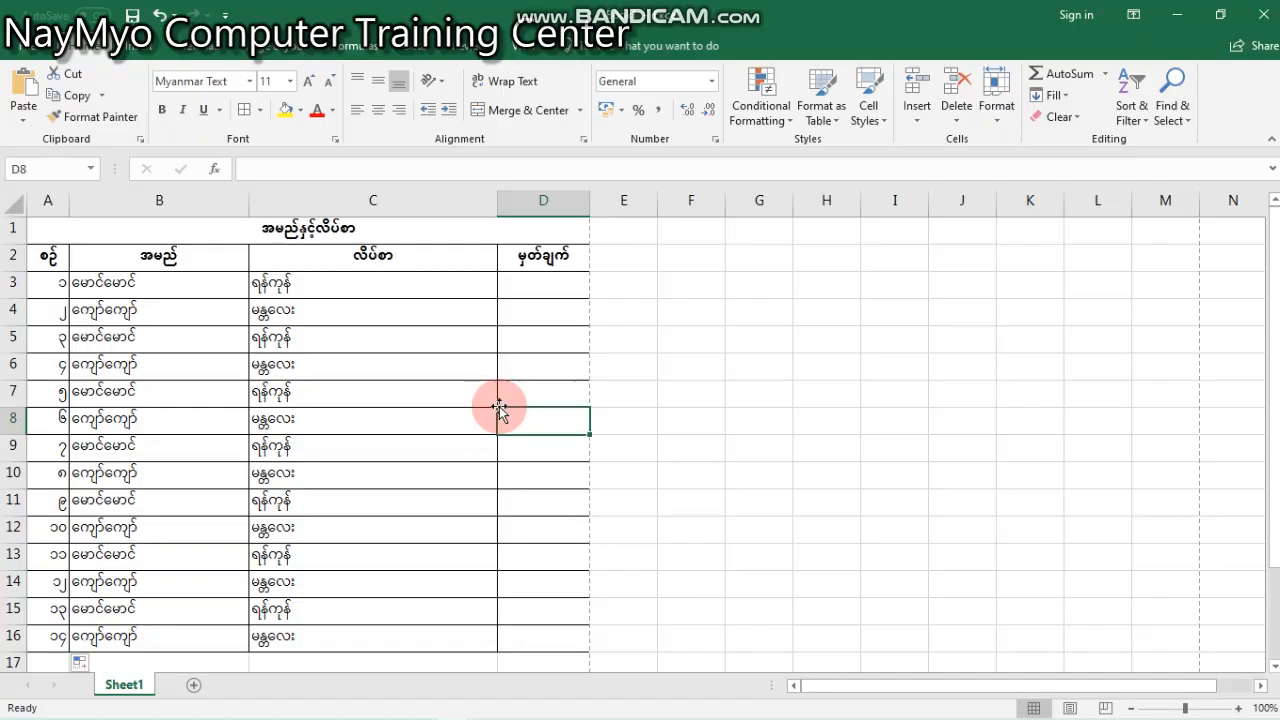
- Show the margin handles in the print preview, widen column D nearly to the page's right margin, and return to the worksheet
{"action": "key", "text": "ctrl+p"}
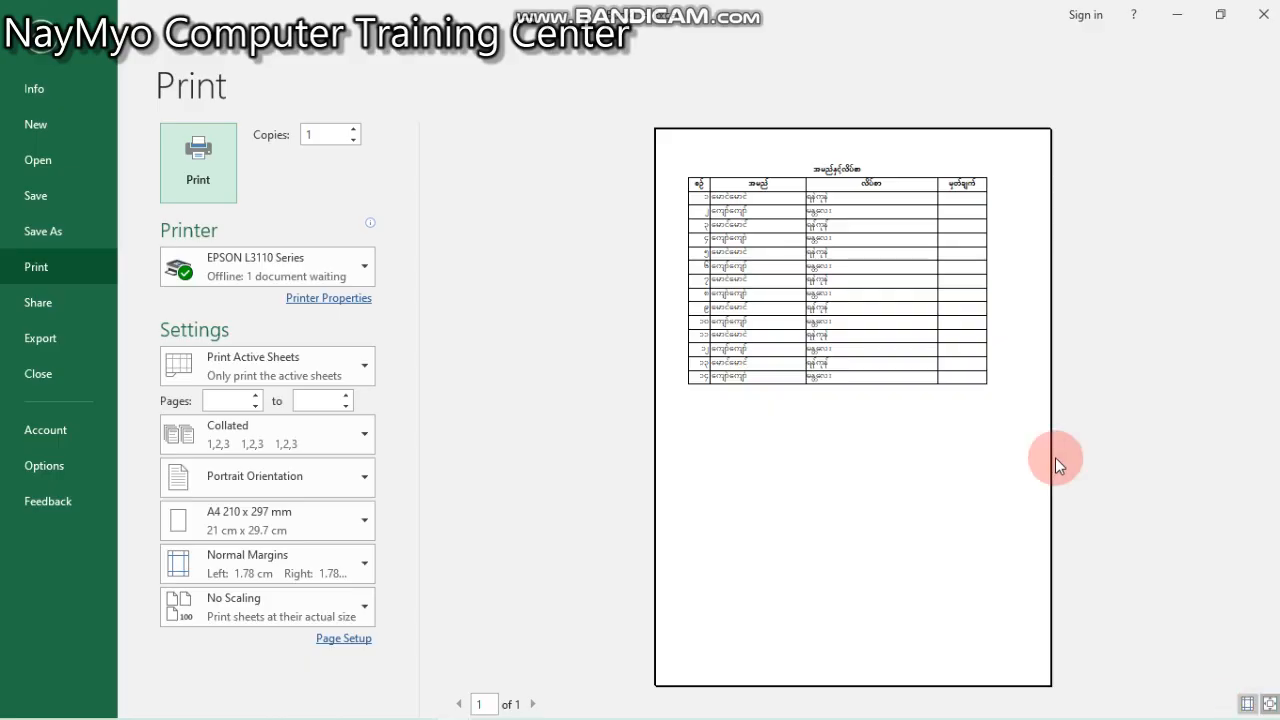
{"action": "left_click", "coordinate": [1247, 705]}
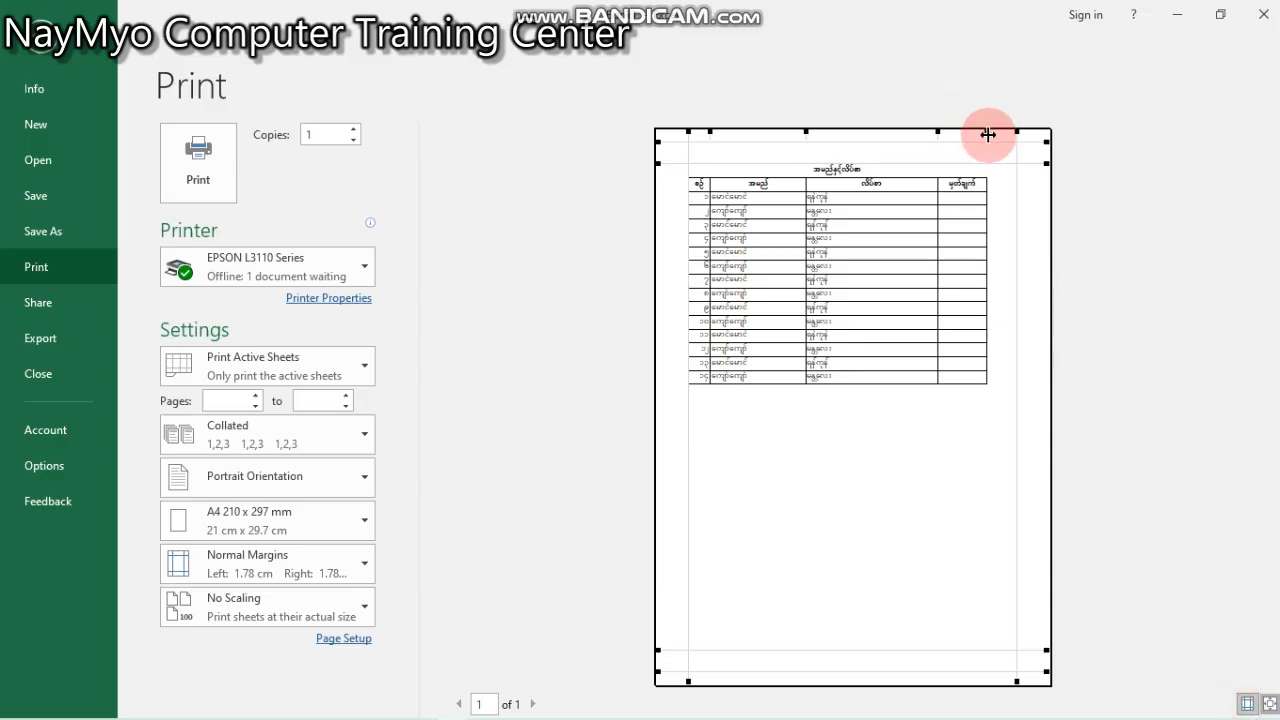
{"action": "left_click_drag", "start_coordinate": [988, 131], "coordinate": [937, 135]}
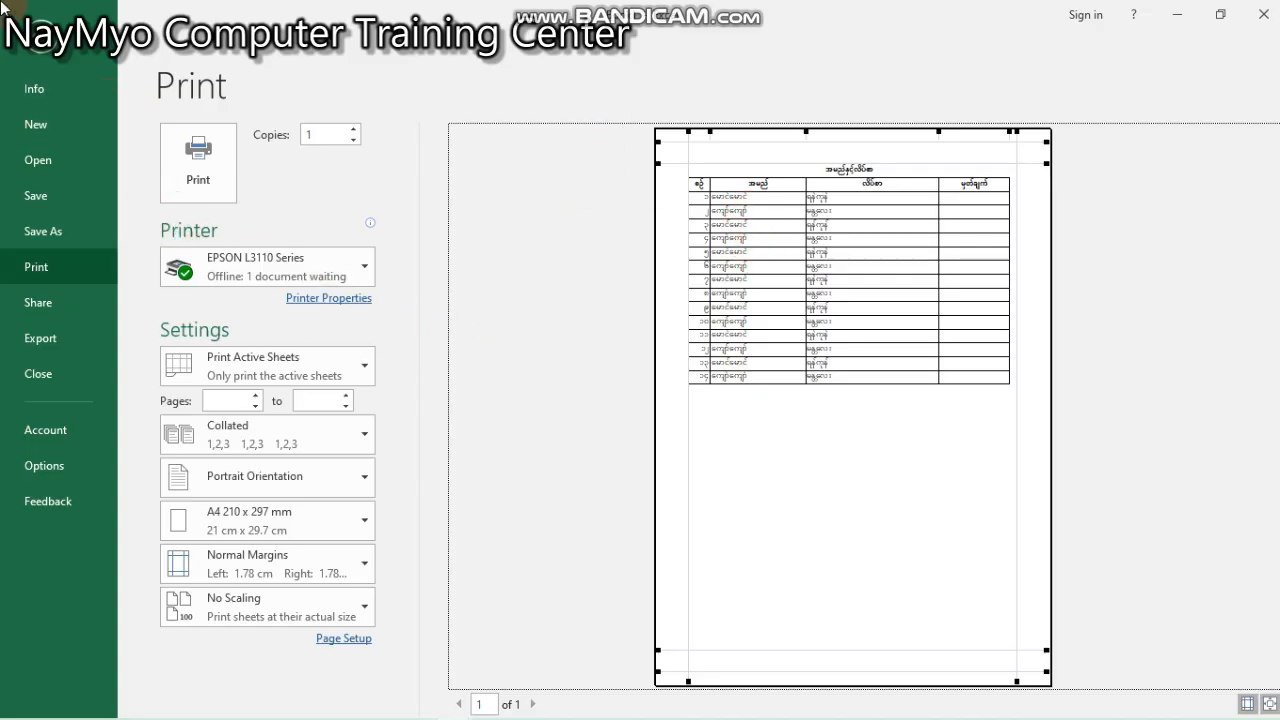
{"action": "left_click", "coordinate": [28, 30]}
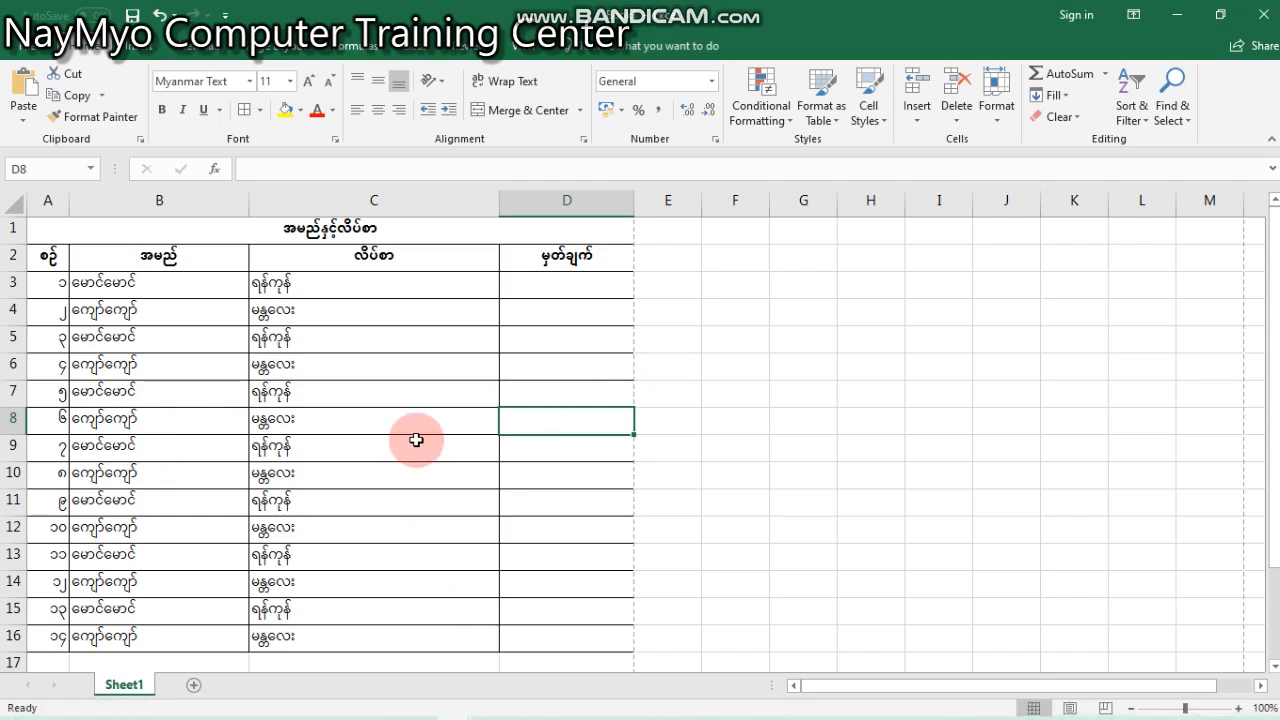
- Add a new worksheet to the workbook and return to Sheet1
{"action": "left_click", "coordinate": [193, 685]}
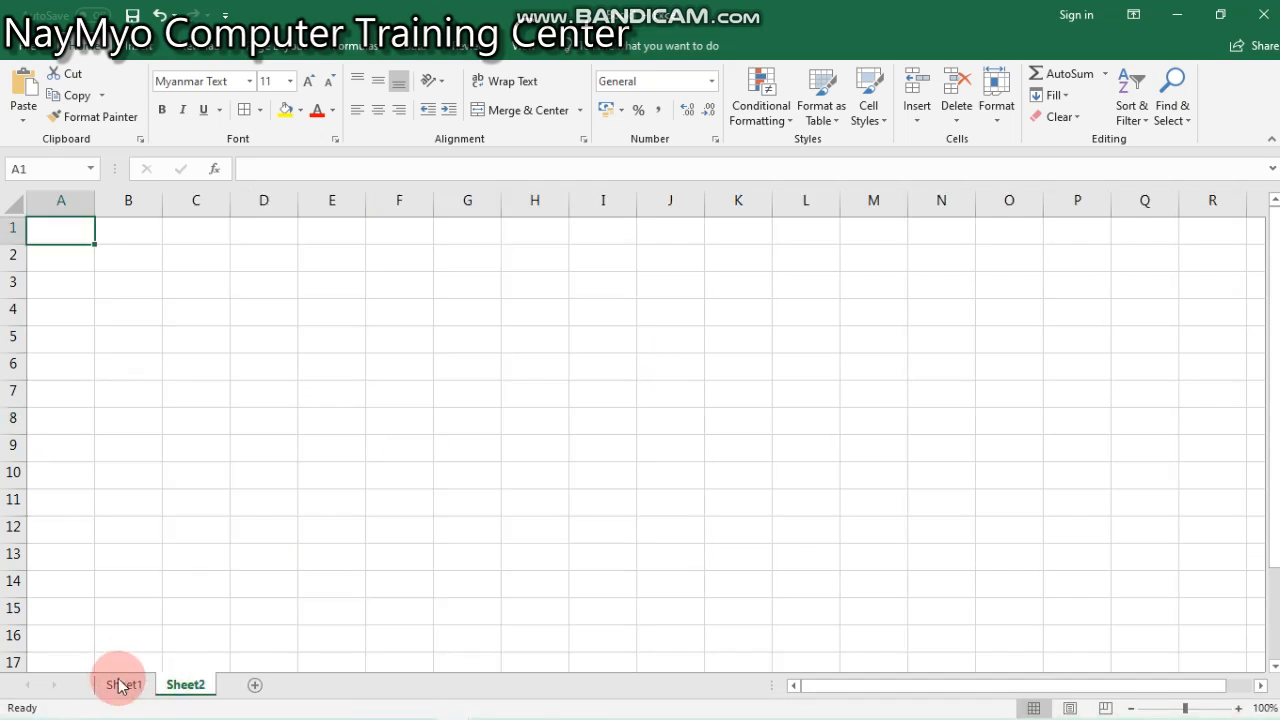
{"action": "left_click", "coordinate": [124, 685]}
{"action": "left_click", "coordinate": [180, 685]}
{"action": "left_click", "coordinate": [140, 685]}
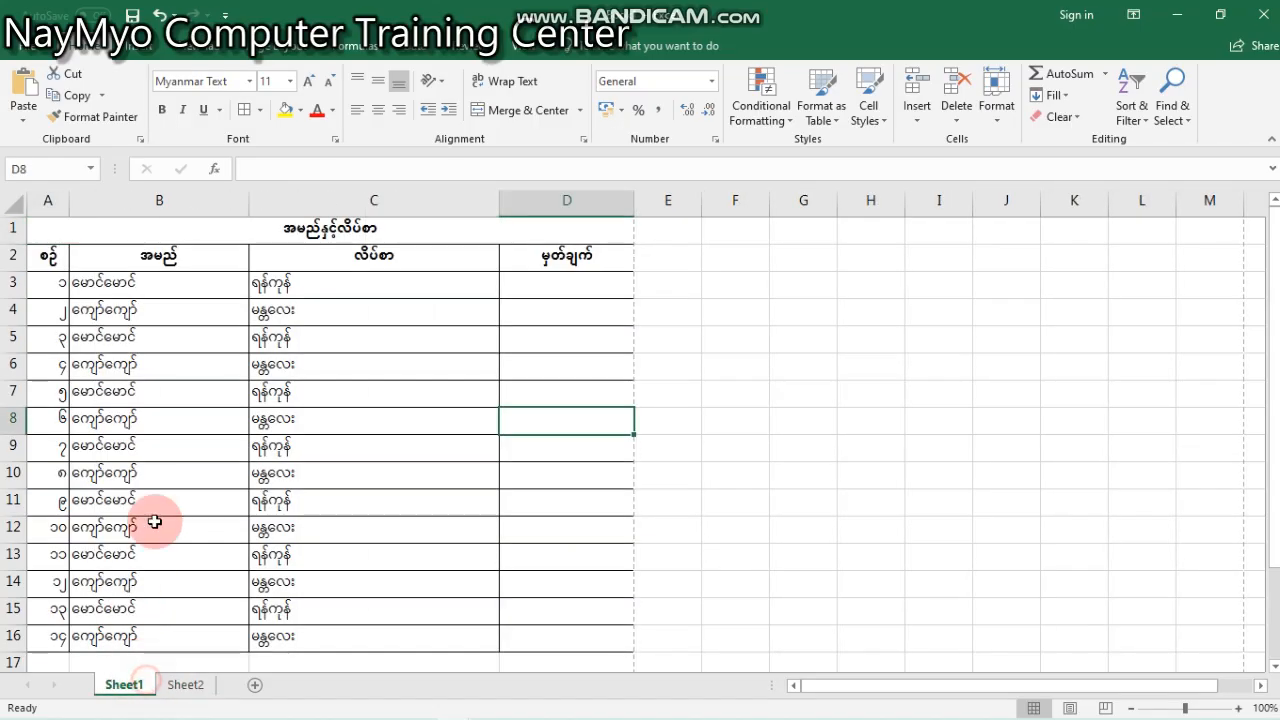
{"action": "left_click", "coordinate": [229, 427]}
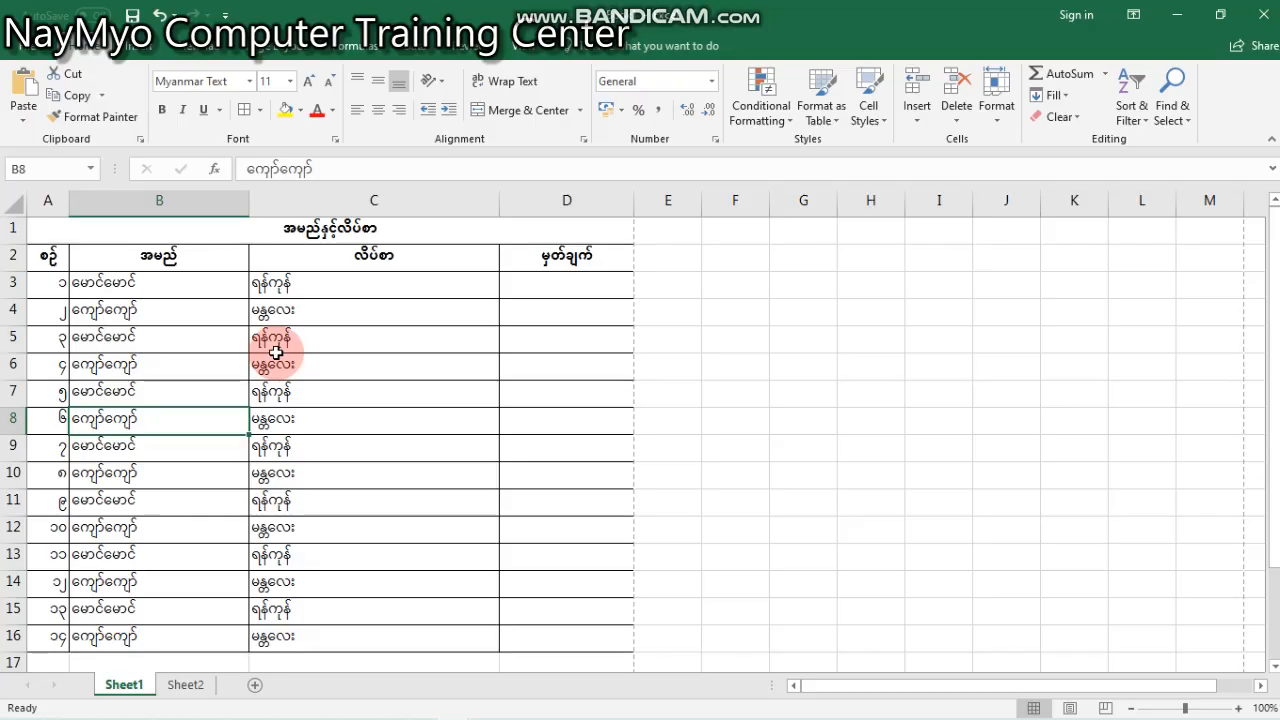
{"action": "left_click", "coordinate": [566, 421]}
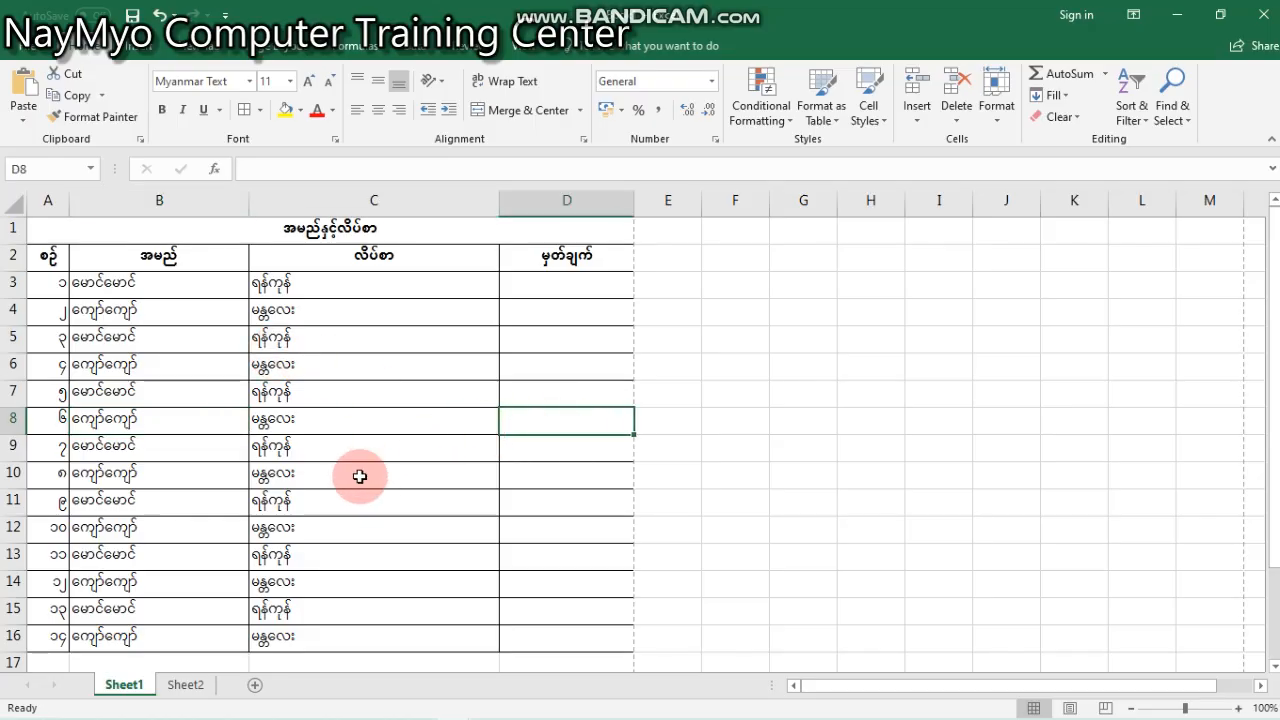
- Print pages 1 to 1 of the active sheet on the EPSON L3110 Series and dismiss the printer status window
{"action": "key", "text": "ctrl+p"}
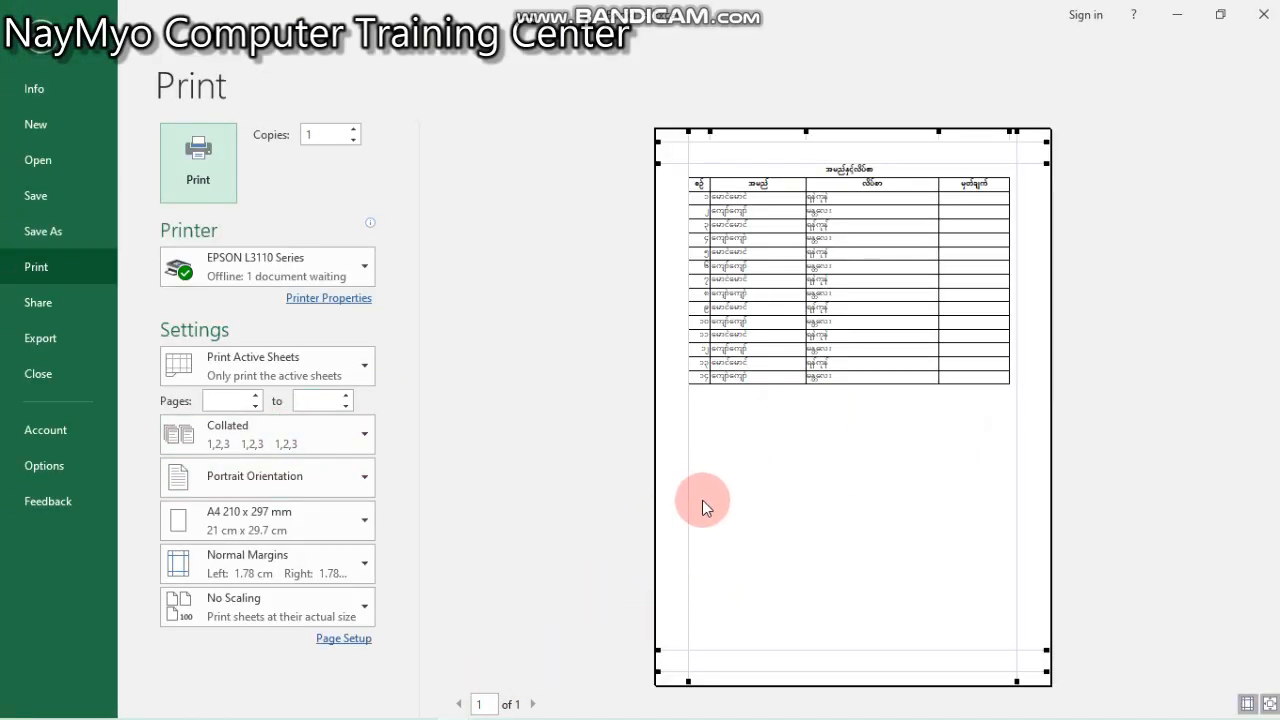
{"action": "left_click", "coordinate": [257, 398]}
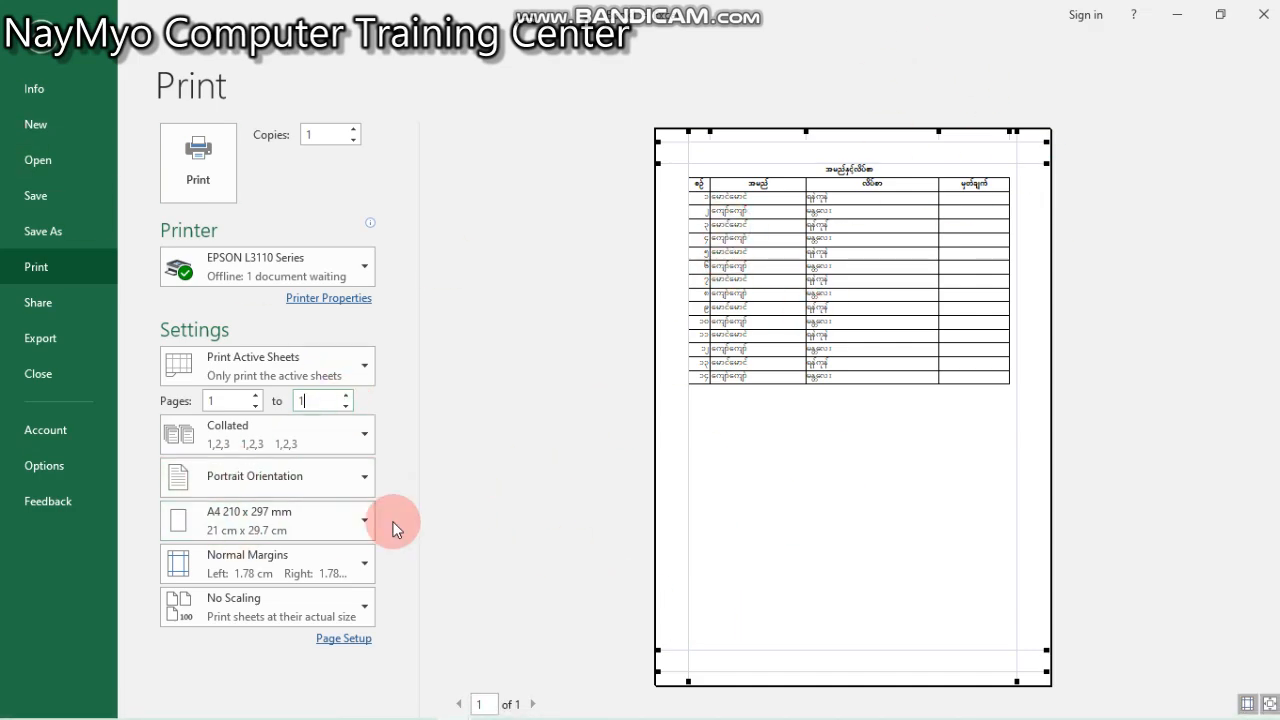
{"action": "left_click", "coordinate": [220, 188]}
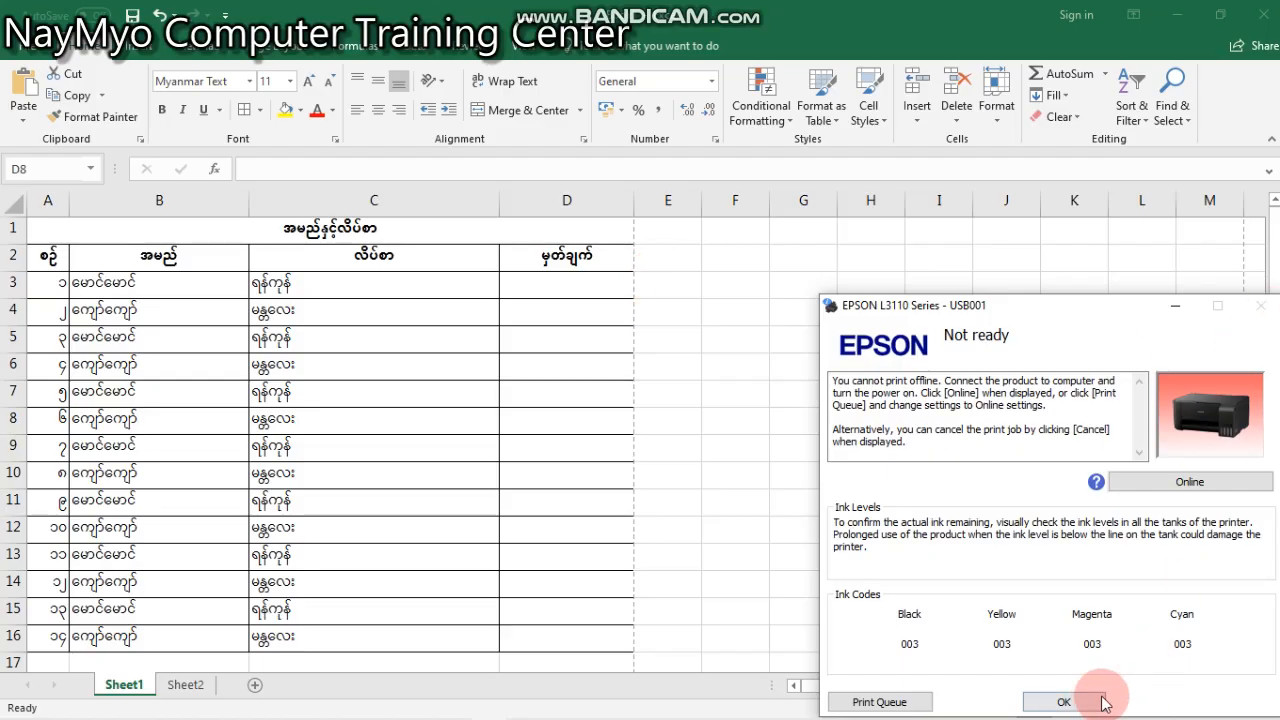
{"action": "left_click", "coordinate": [1104, 702]}
{"action": "left_click", "coordinate": [588, 308]}
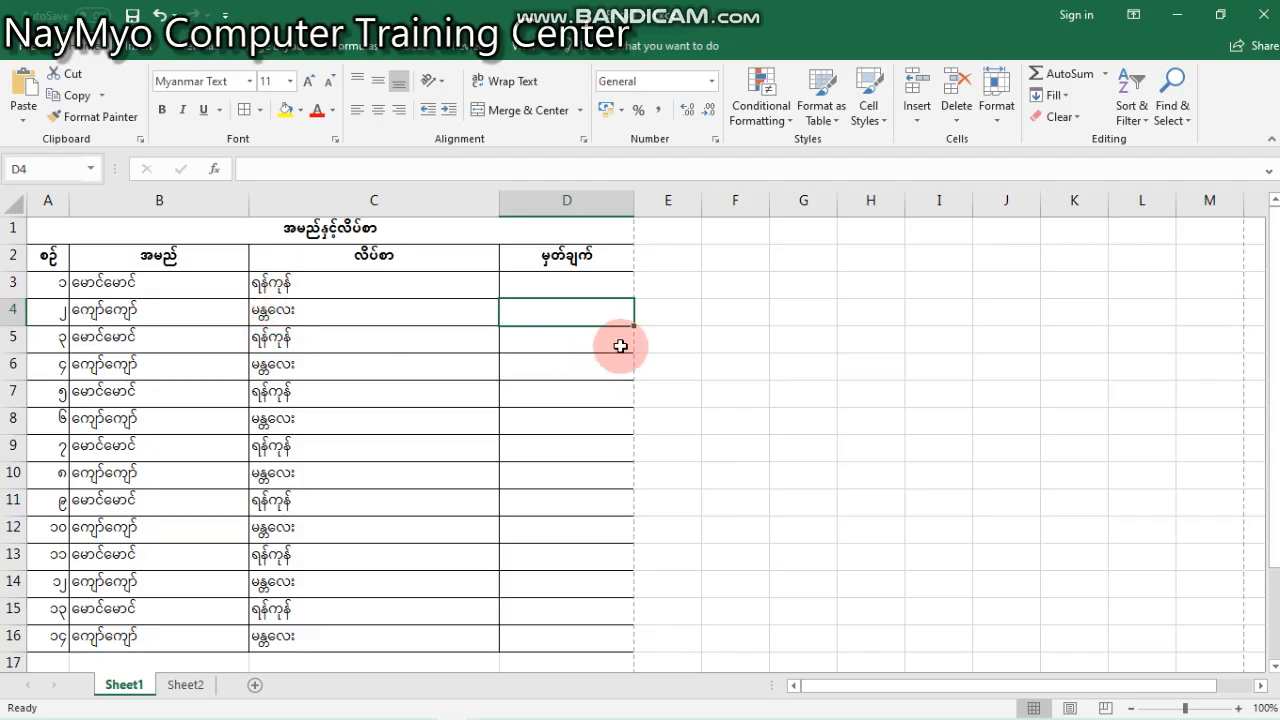
{"action": "left_click", "coordinate": [668, 307]}
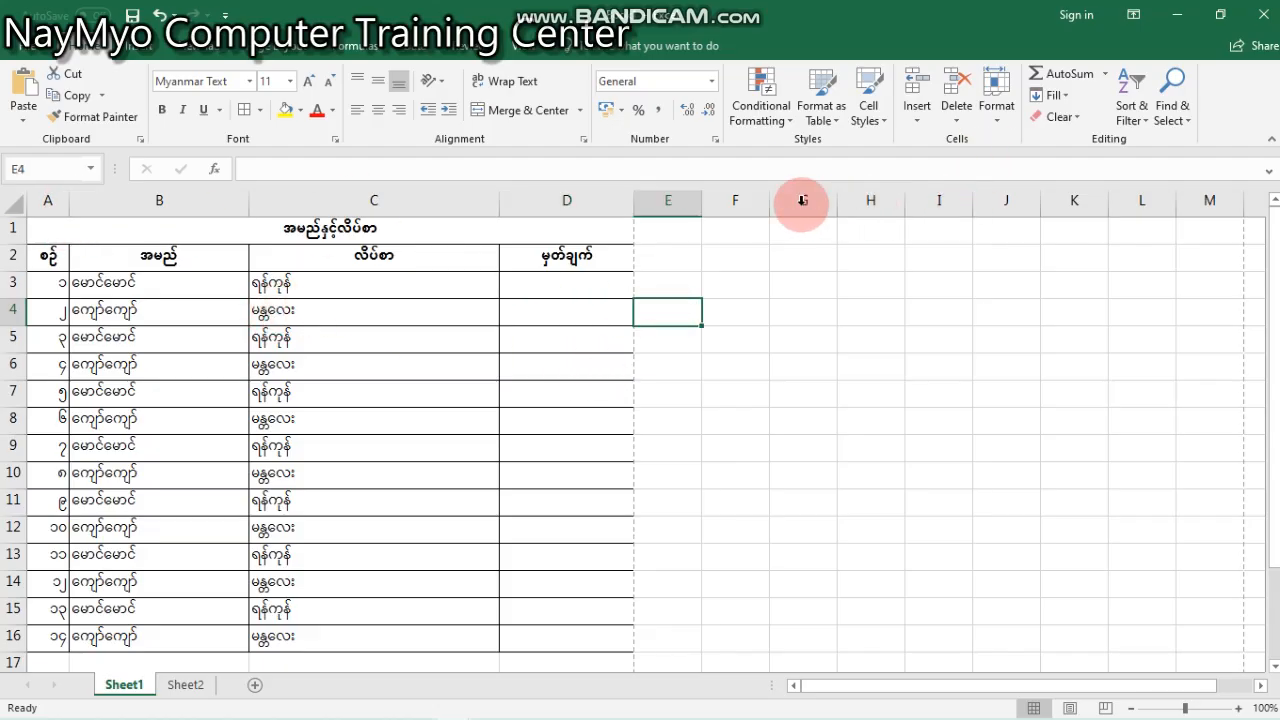
{"action": "left_click", "coordinate": [746, 300]}
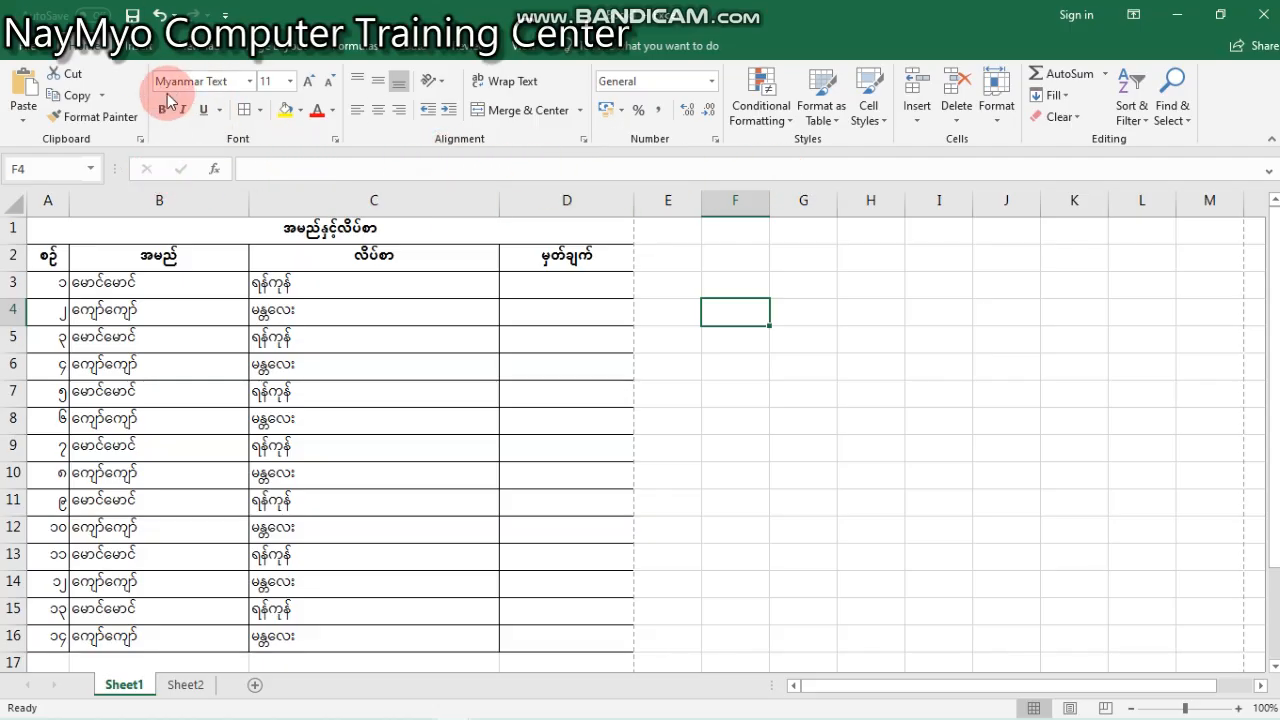
{"action": "left_click", "coordinate": [162, 52]}
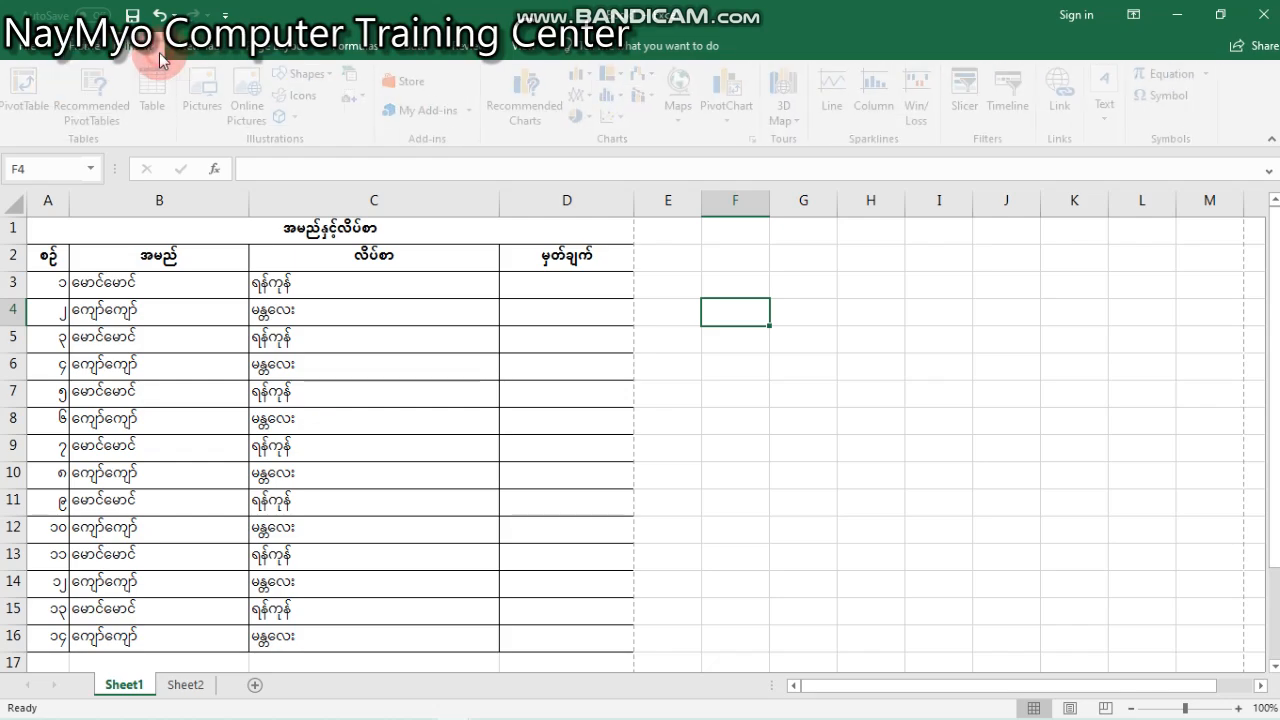
{"action": "left_click", "coordinate": [87, 52]}
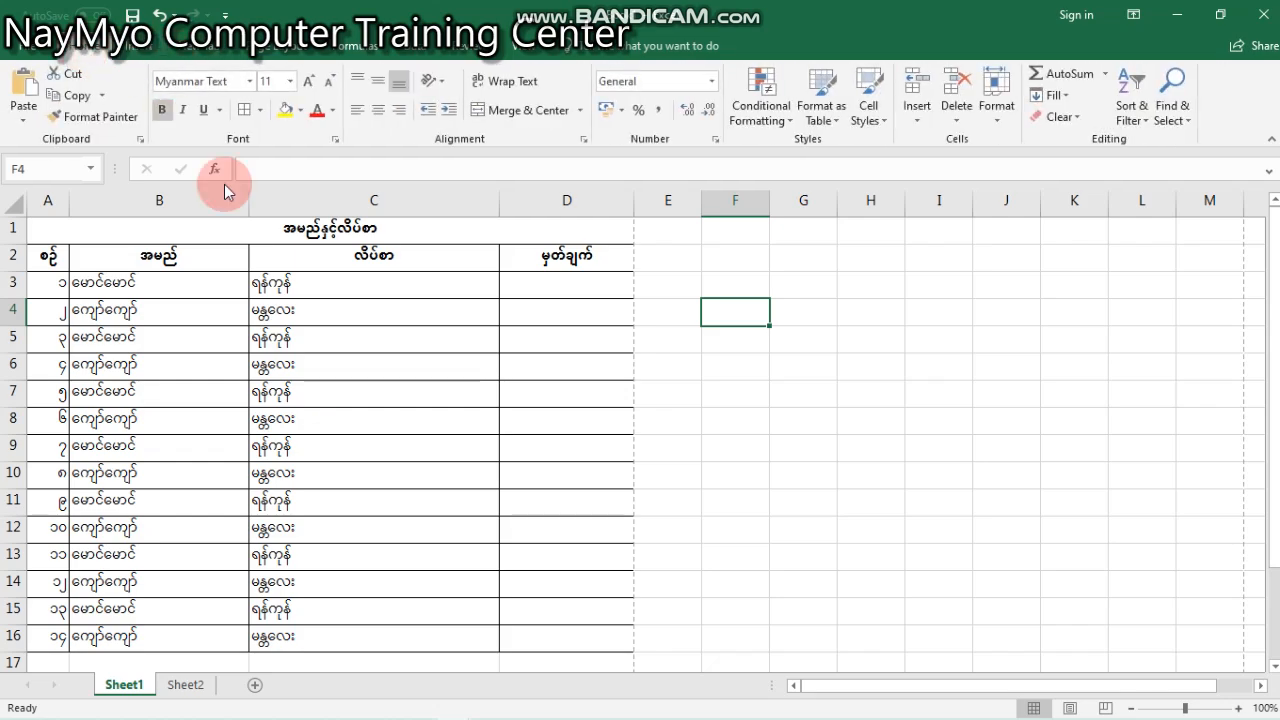
- Widen the serial-number column A slightly
{"action": "left_click", "coordinate": [414, 340]}
{"action": "left_click", "coordinate": [568, 281]}
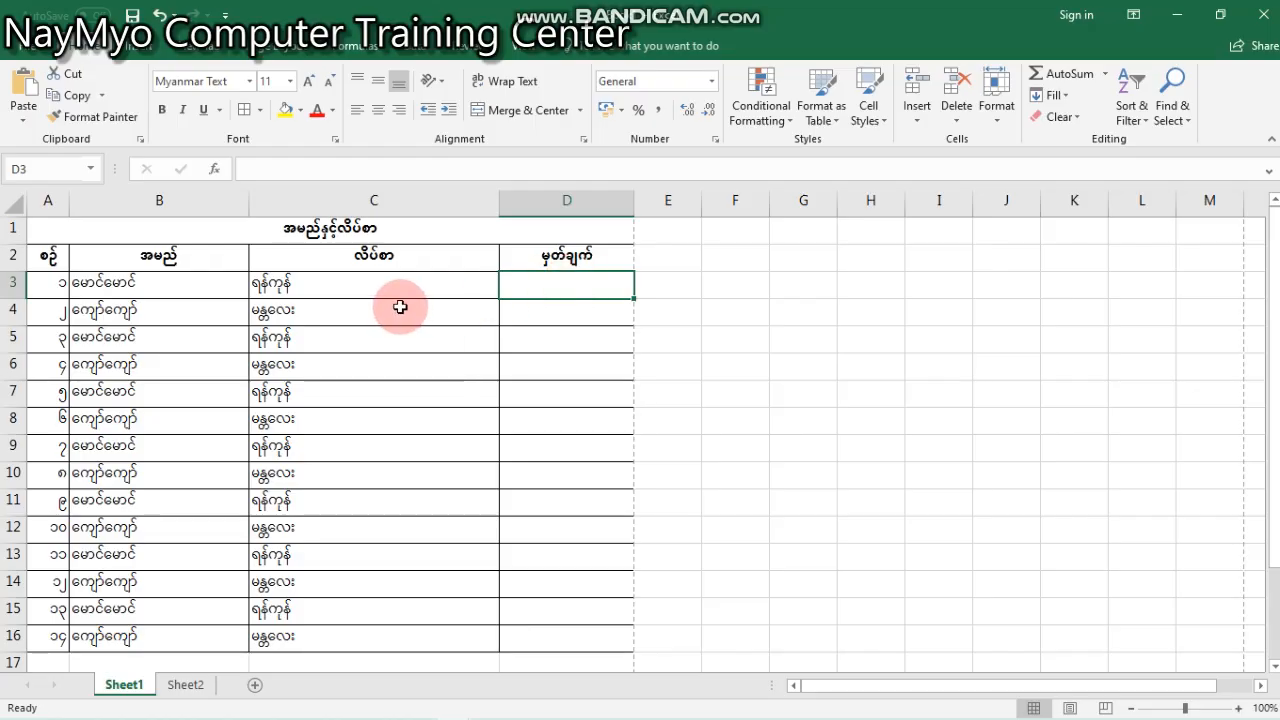
{"action": "left_click", "coordinate": [417, 203]}
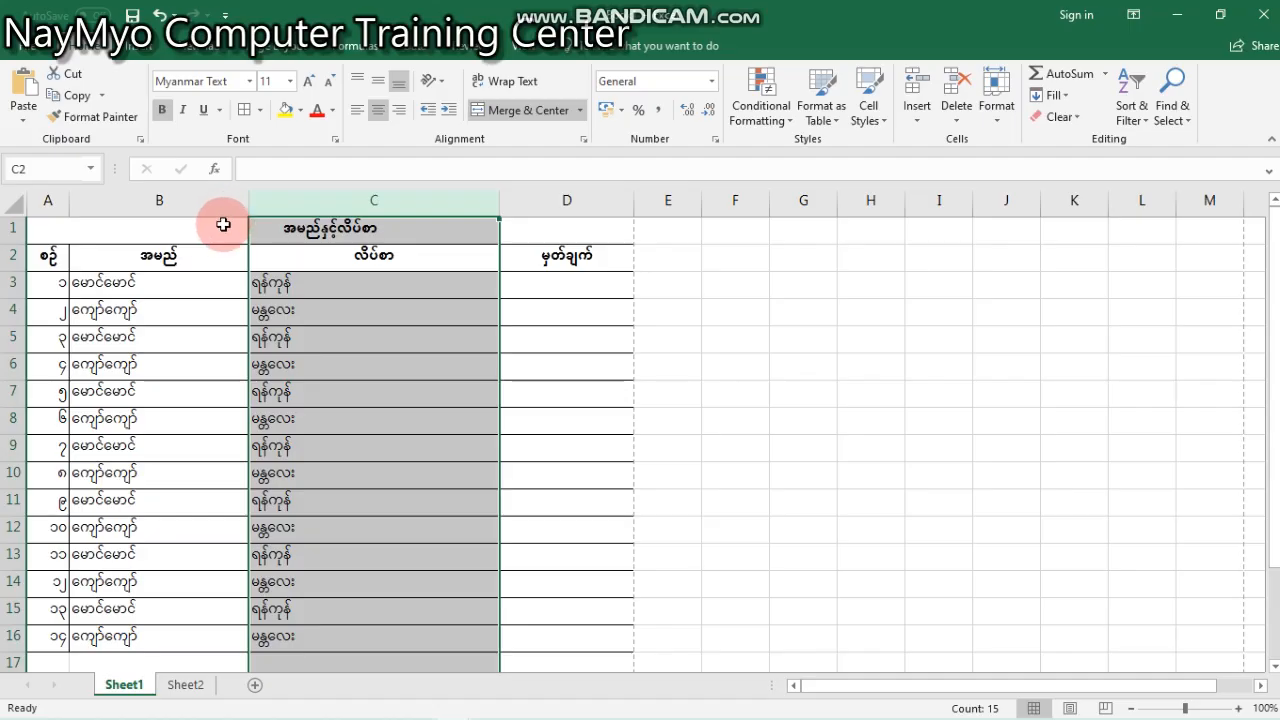
{"action": "mouse_move", "coordinate": [70, 200]}
{"action": "left_mouse_down"}
{"action": "mouse_move", "coordinate": [329, 206]}
{"action": "mouse_move", "coordinate": [42, 209]}
{"action": "mouse_move", "coordinate": [70, 209]}
{"action": "left_mouse_up"}
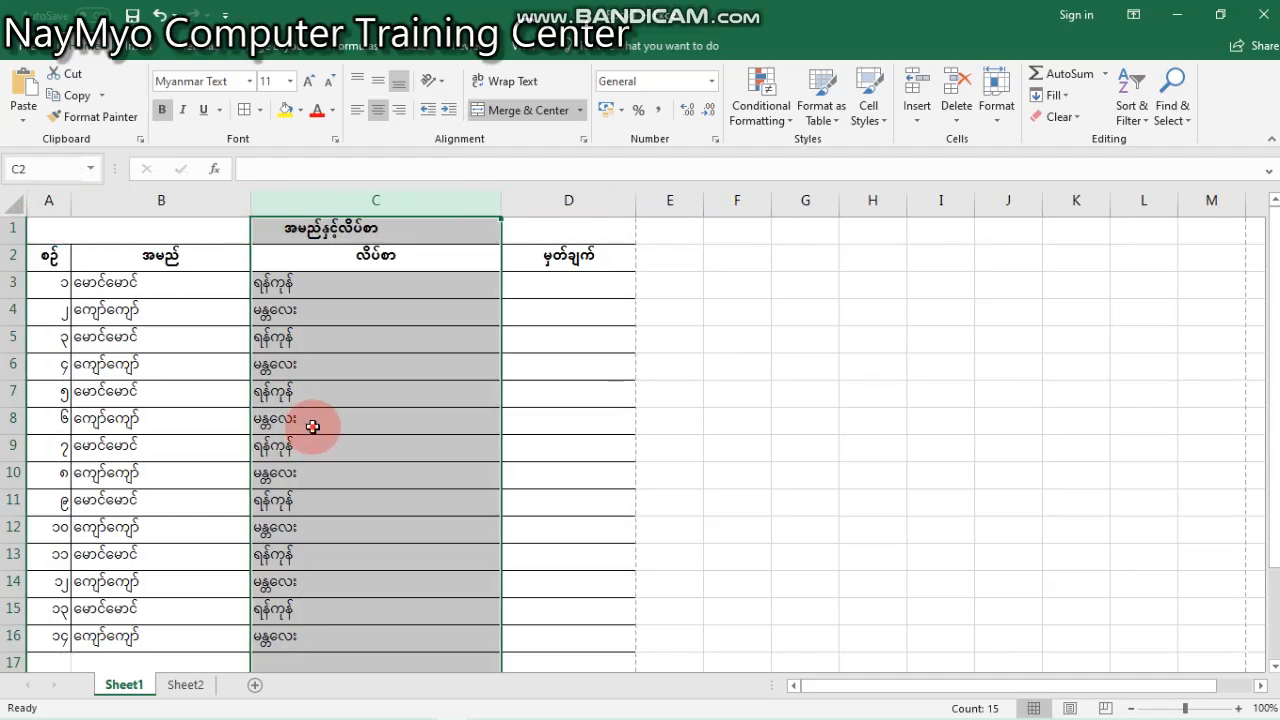
- Centre the contents of columns A through D both vertically and horizontally
{"action": "left_click", "coordinate": [299, 418]}
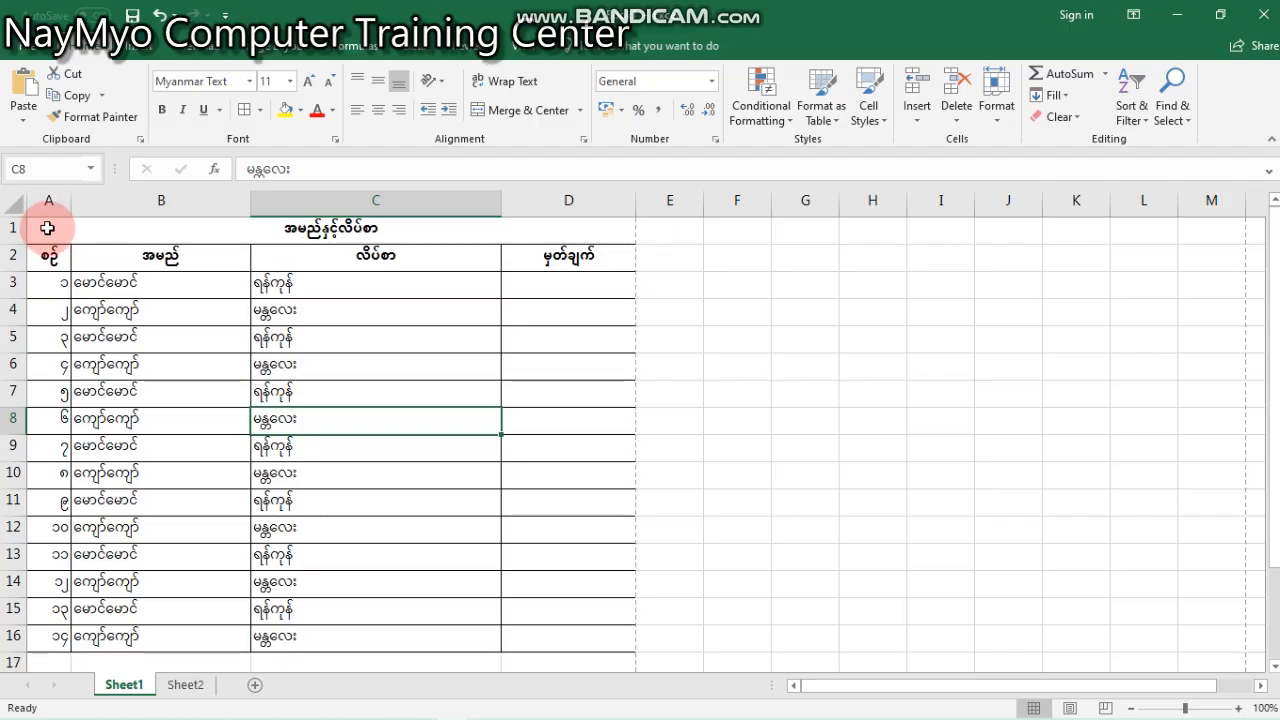
{"action": "left_click_drag", "start_coordinate": [44, 212], "coordinate": [569, 280]}
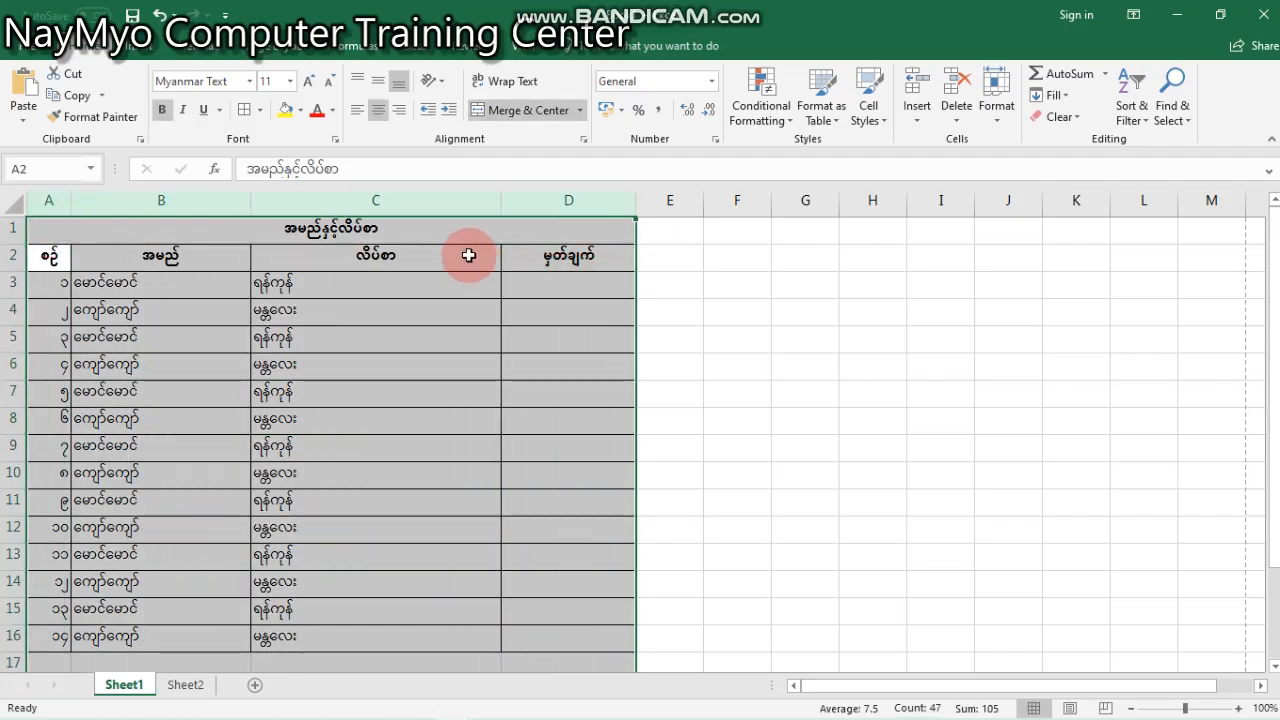
{"action": "left_click", "coordinate": [378, 88]}
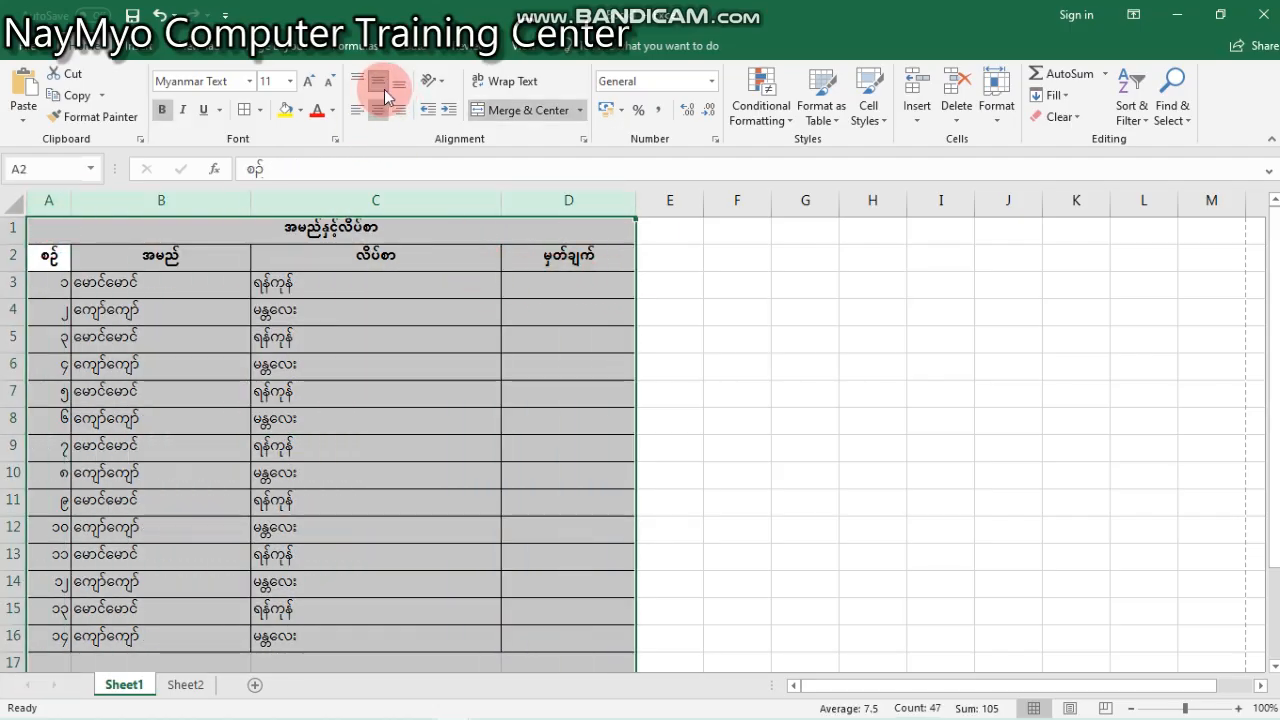
{"action": "left_click", "coordinate": [386, 111]}
{"action": "left_click", "coordinate": [388, 113]}
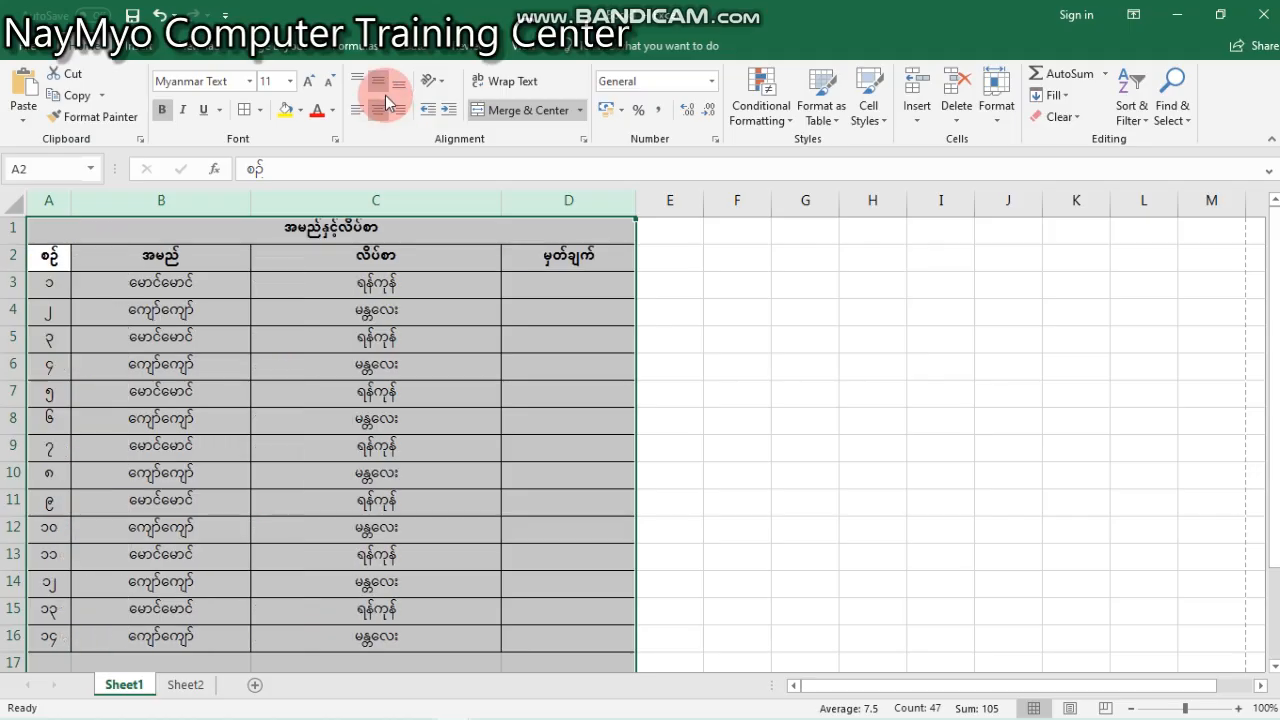
{"action": "left_click", "coordinate": [412, 338]}
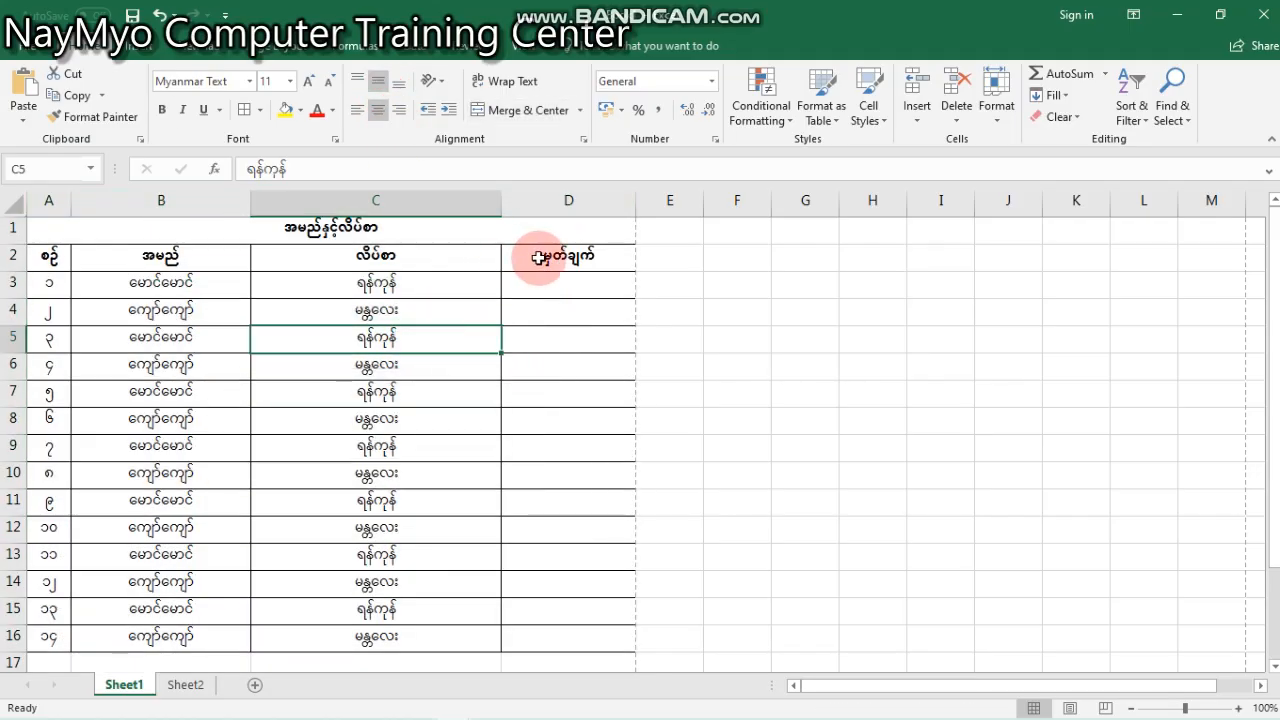
{"action": "left_click_drag", "start_coordinate": [538, 258], "coordinate": [9, 257]}
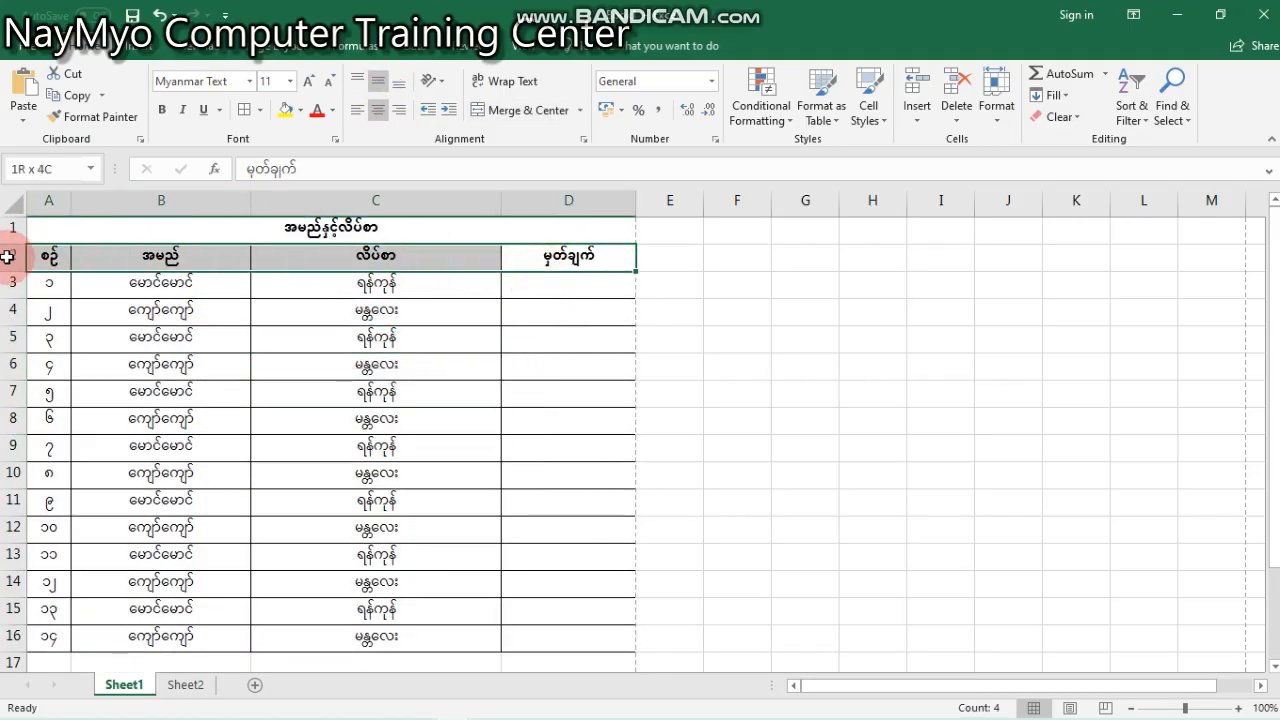
{"action": "left_click", "coordinate": [249, 342]}
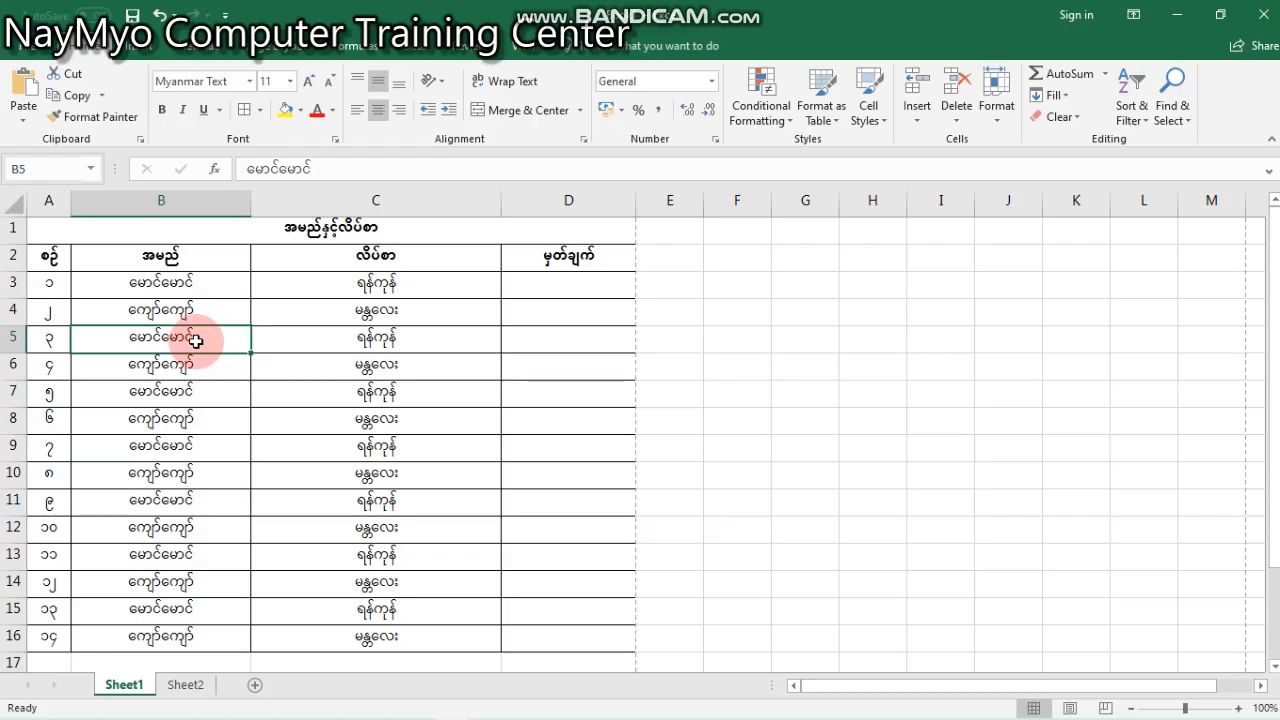
{"action": "left_click", "coordinate": [423, 314]}
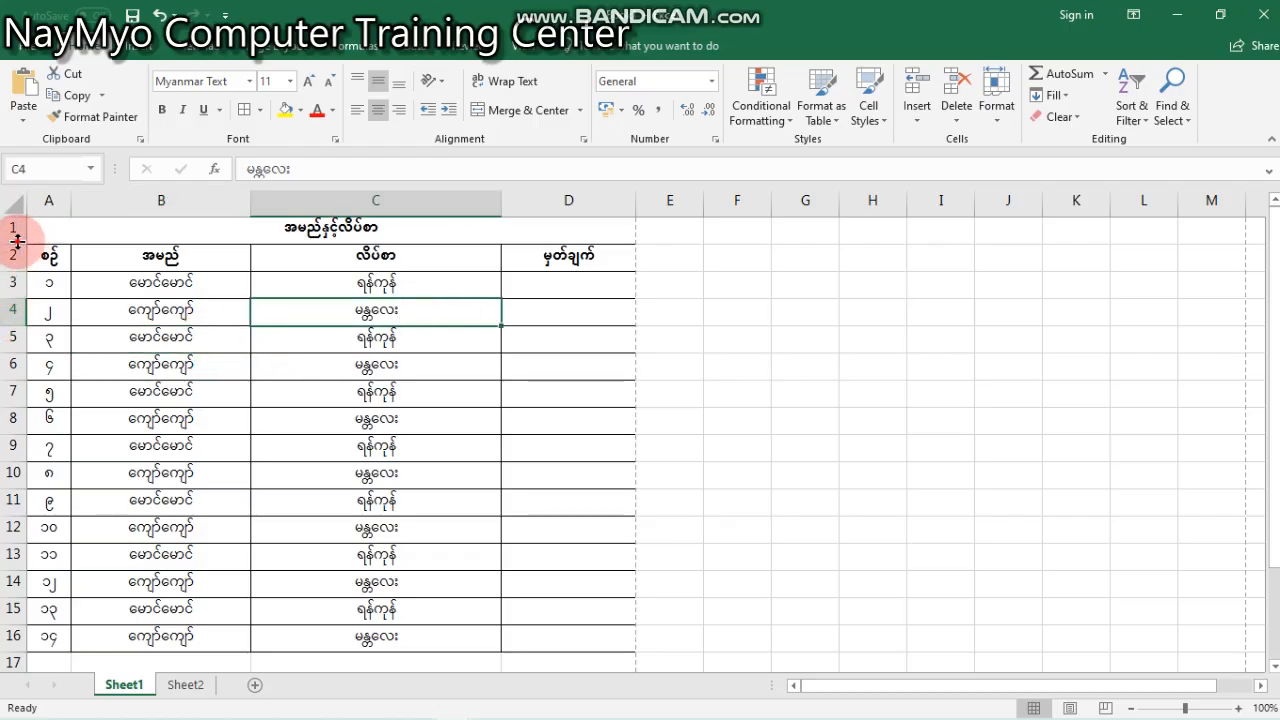
- Increase the height of title row 1 to nearly three times its original height
{"action": "left_click_drag", "start_coordinate": [17, 240], "coordinate": [17, 290]}
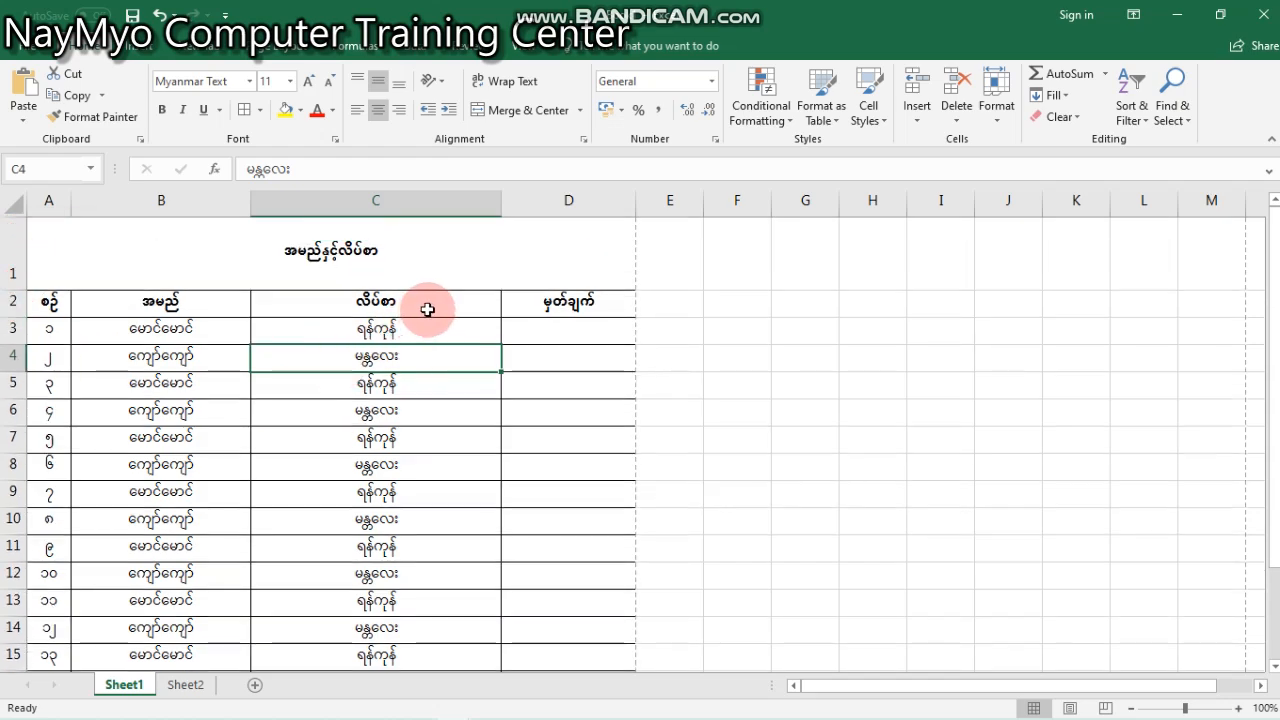
{"action": "left_click", "coordinate": [460, 258]}
{"action": "left_click", "coordinate": [466, 392]}
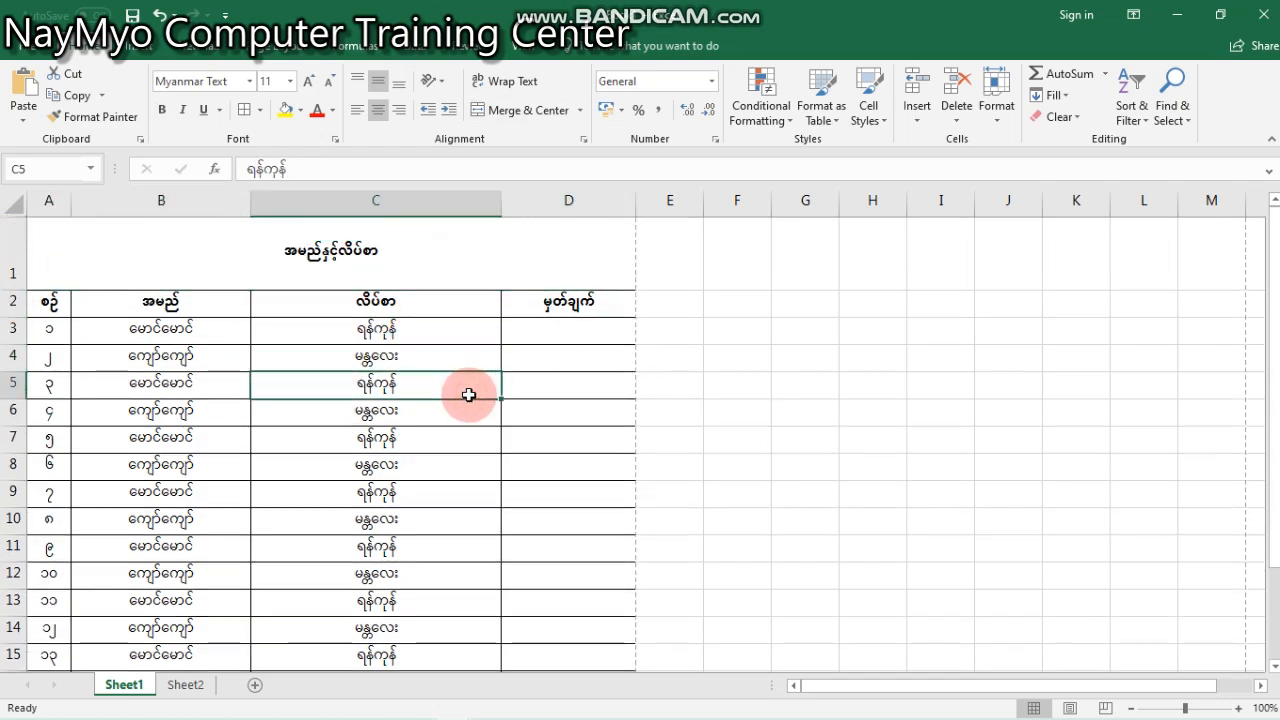
{"action": "left_click", "coordinate": [742, 310]}
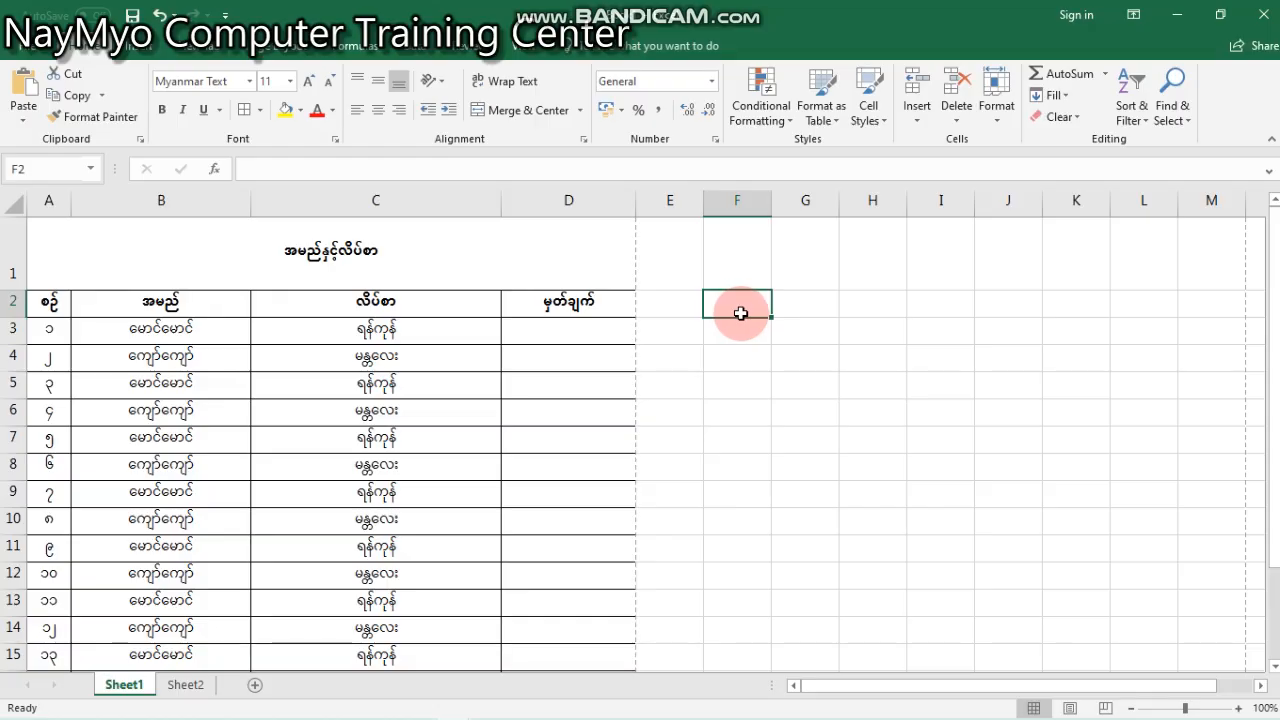